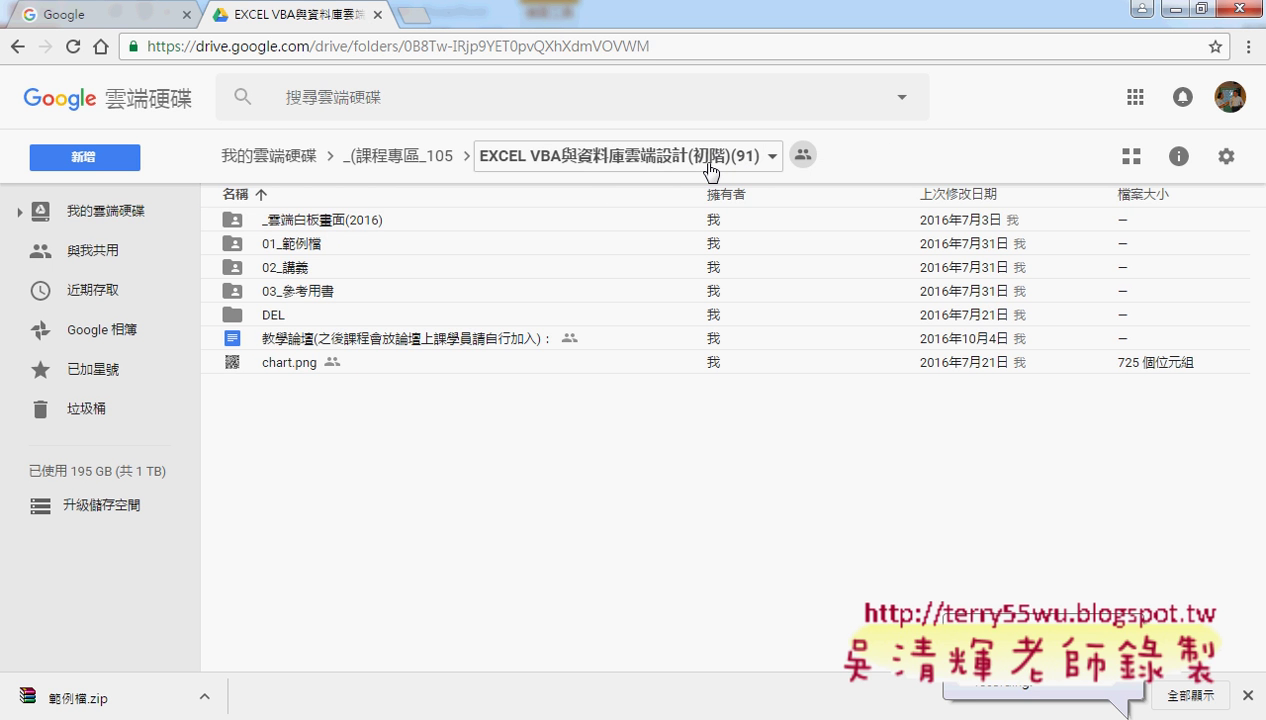
# Step: Open the 151擷取括弧內字串 document from _雲端白板畫面(2016) > 01_文字與資料函數
pyautogui.doubleClick(368, 222)
pyautogui.click(370, 227)
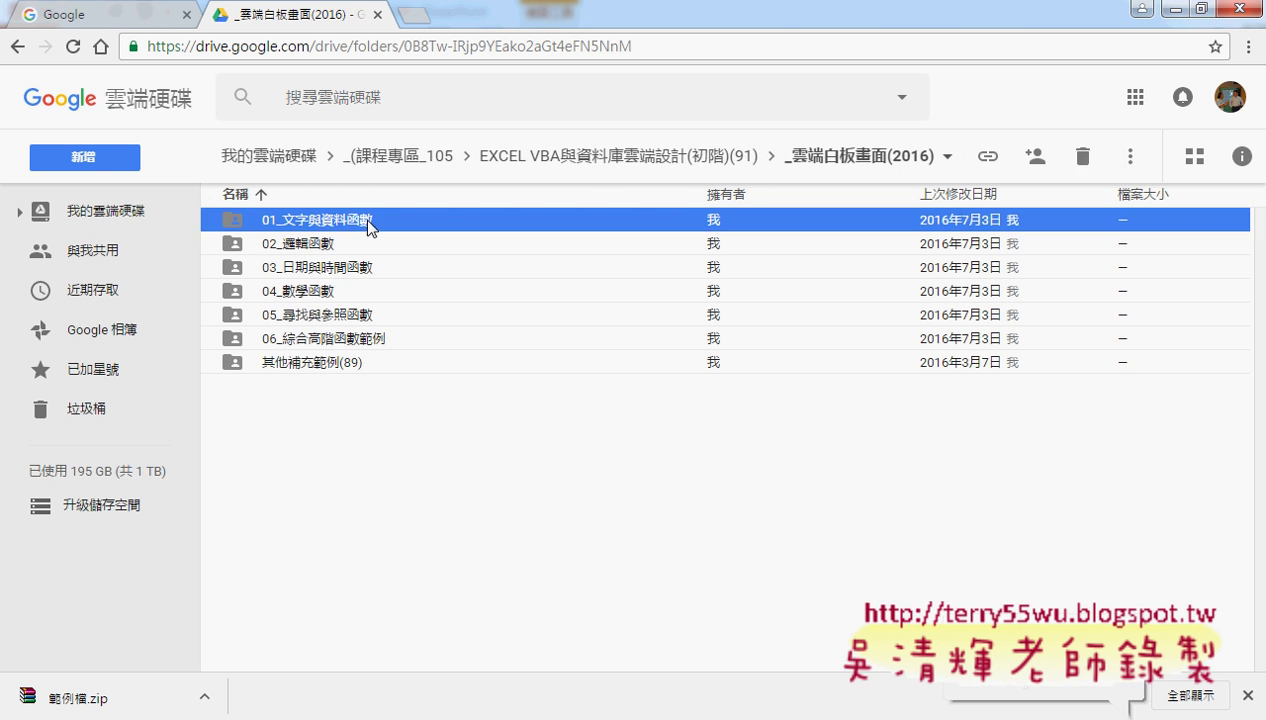
pyautogui.doubleClick(370, 226)
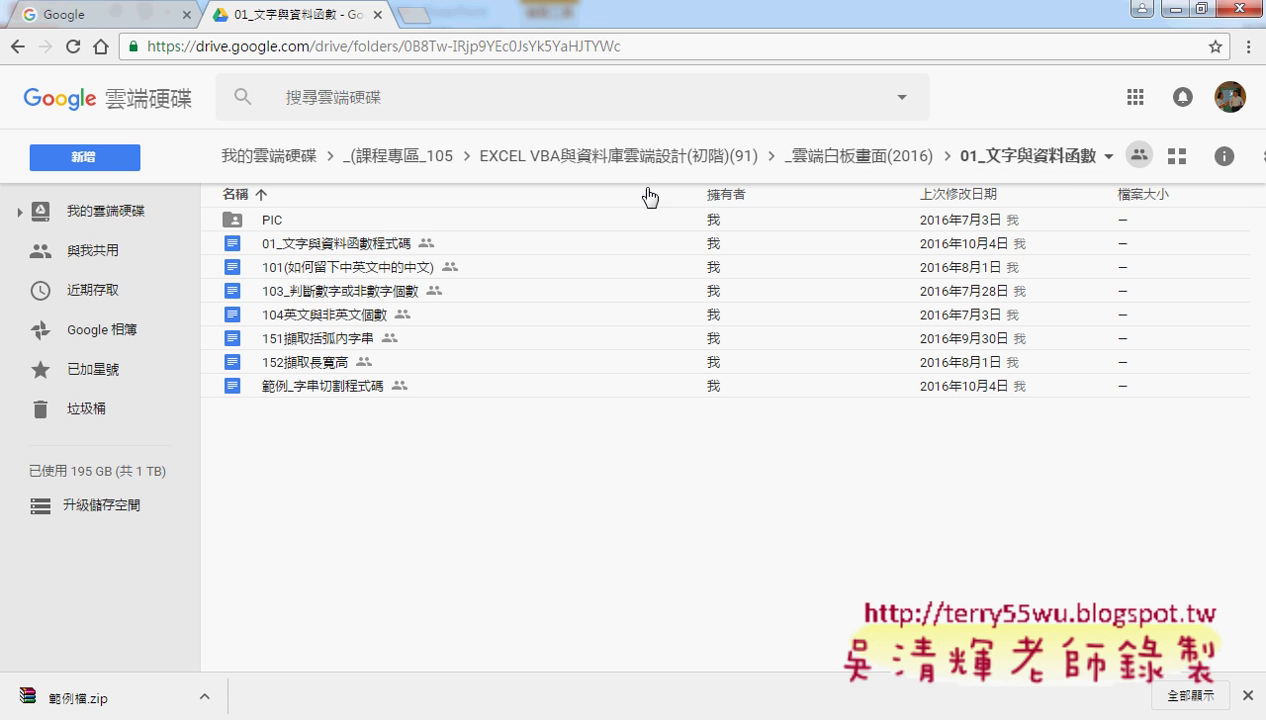
pyautogui.click(375, 250)
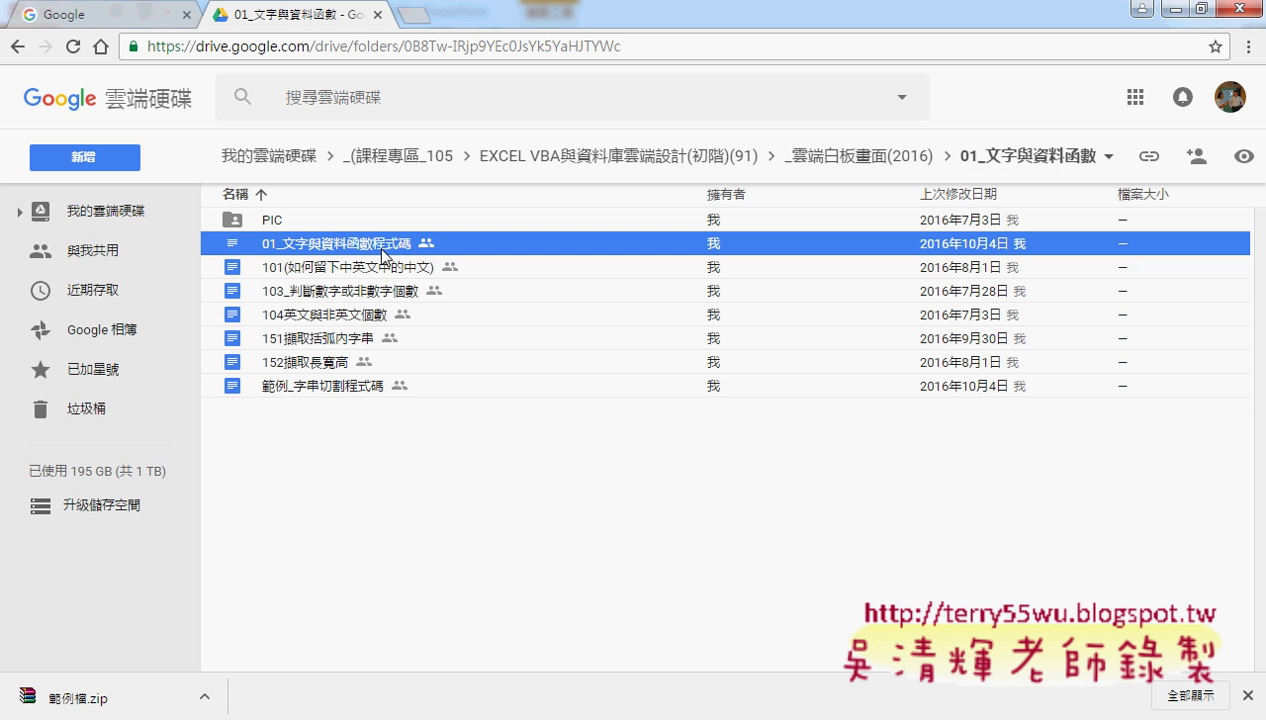
pyautogui.click(318, 348)
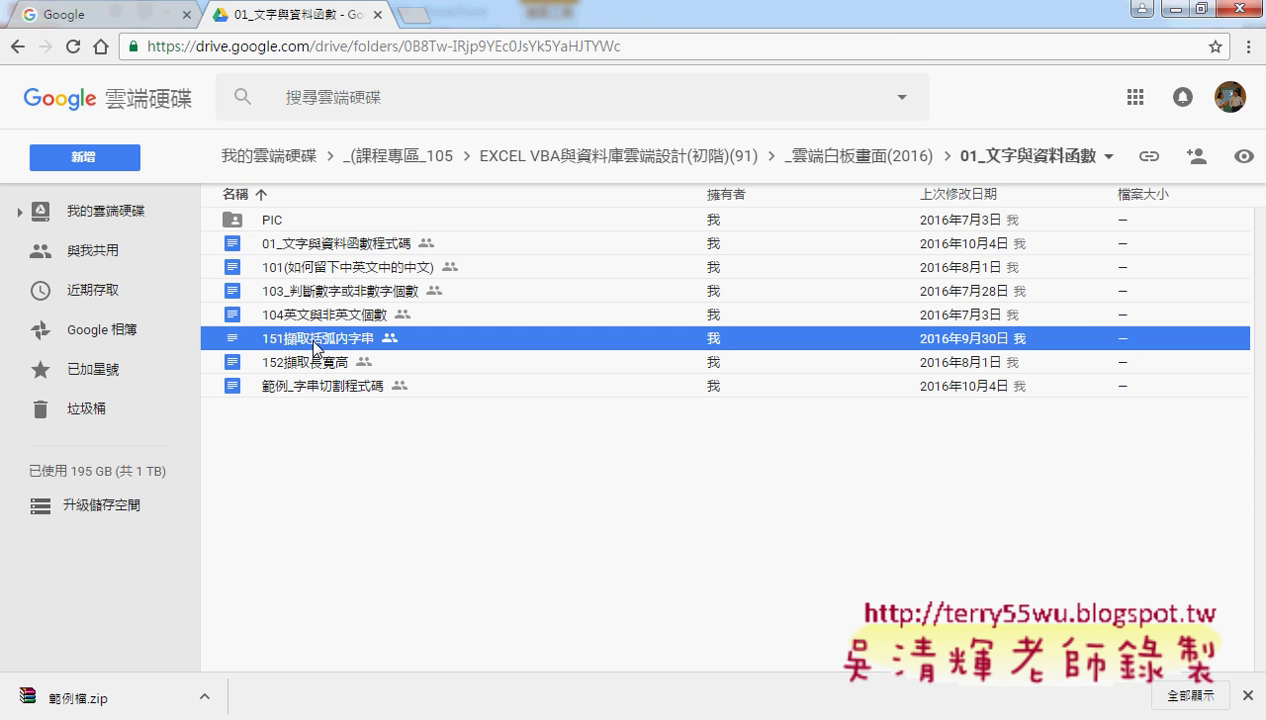
pyautogui.doubleClick(323, 333)
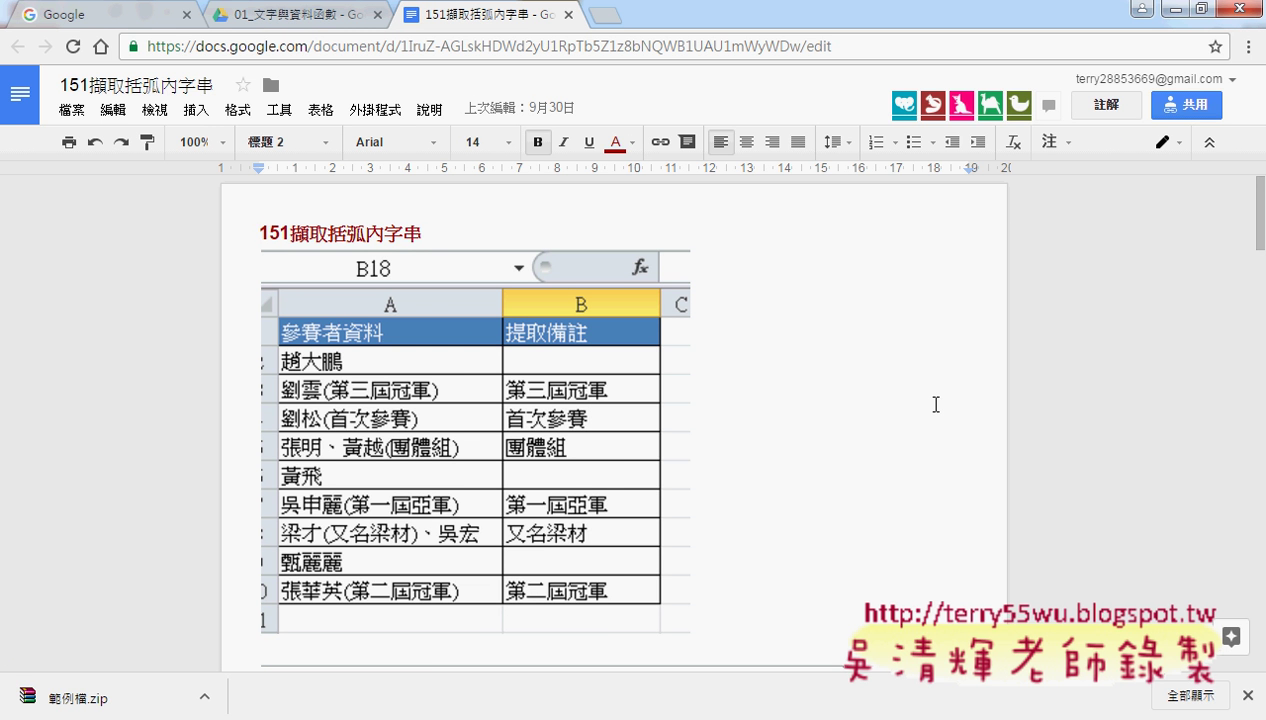
# Step: Scroll through the document's formulas and highlight Sub in the 清除 VBA procedure
pyautogui.scroll(-5, 935, 404)
pyautogui.scroll(-3, 360, 420)
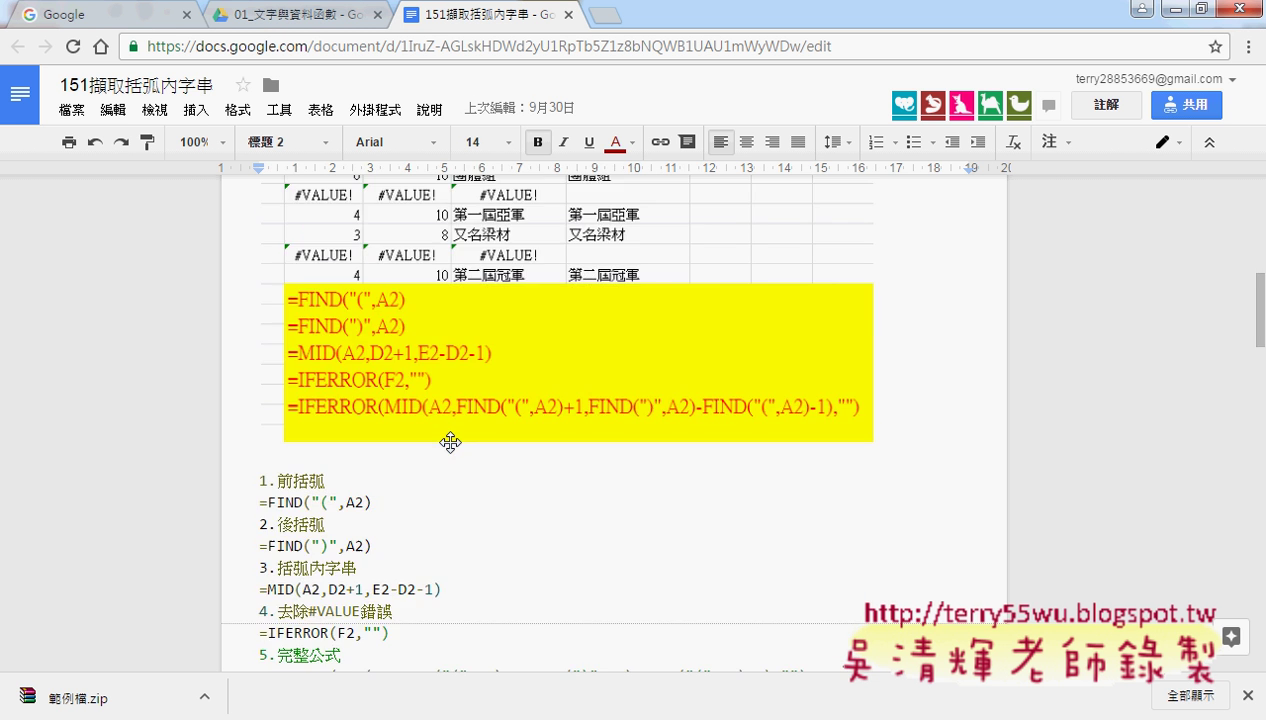
pyautogui.scroll(-3, 446, 362)
pyautogui.scroll(-3, 606, 483)
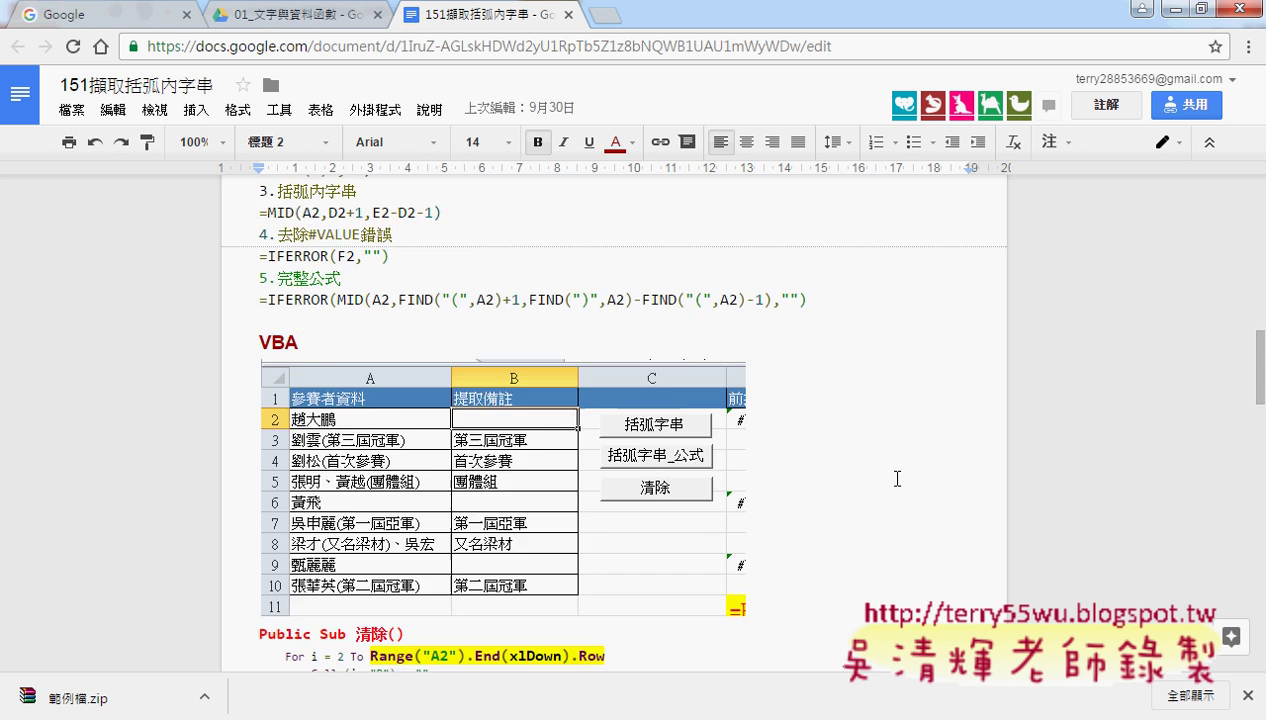
pyautogui.scroll(-2, 480, 418)
pyautogui.scroll(-2, 482, 416)
pyautogui.scroll(3, 482, 416)
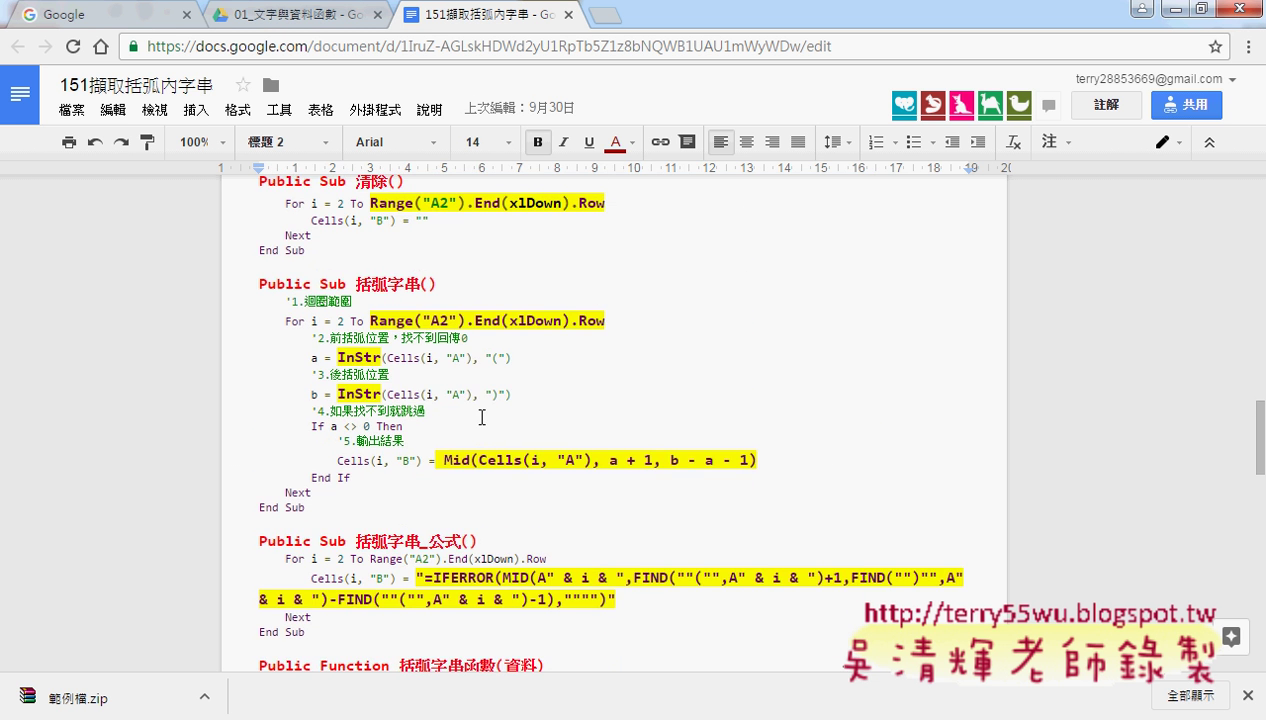
pyautogui.doubleClick(325, 458)
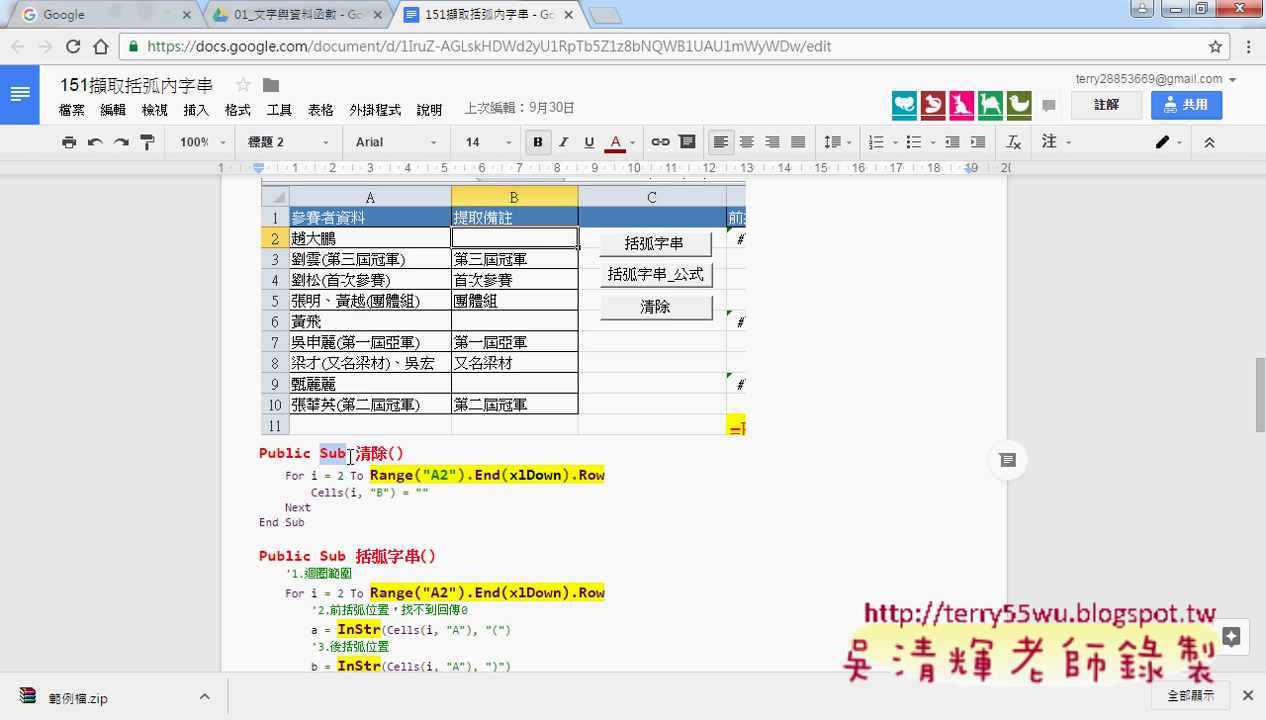
# Step: Review the VBA function code, highlighting its Function header, then go back to the Drive folder
pyautogui.scroll(-3, 360, 470)
pyautogui.scroll(-2, 403, 494)
pyautogui.scroll(-1, 403, 494)
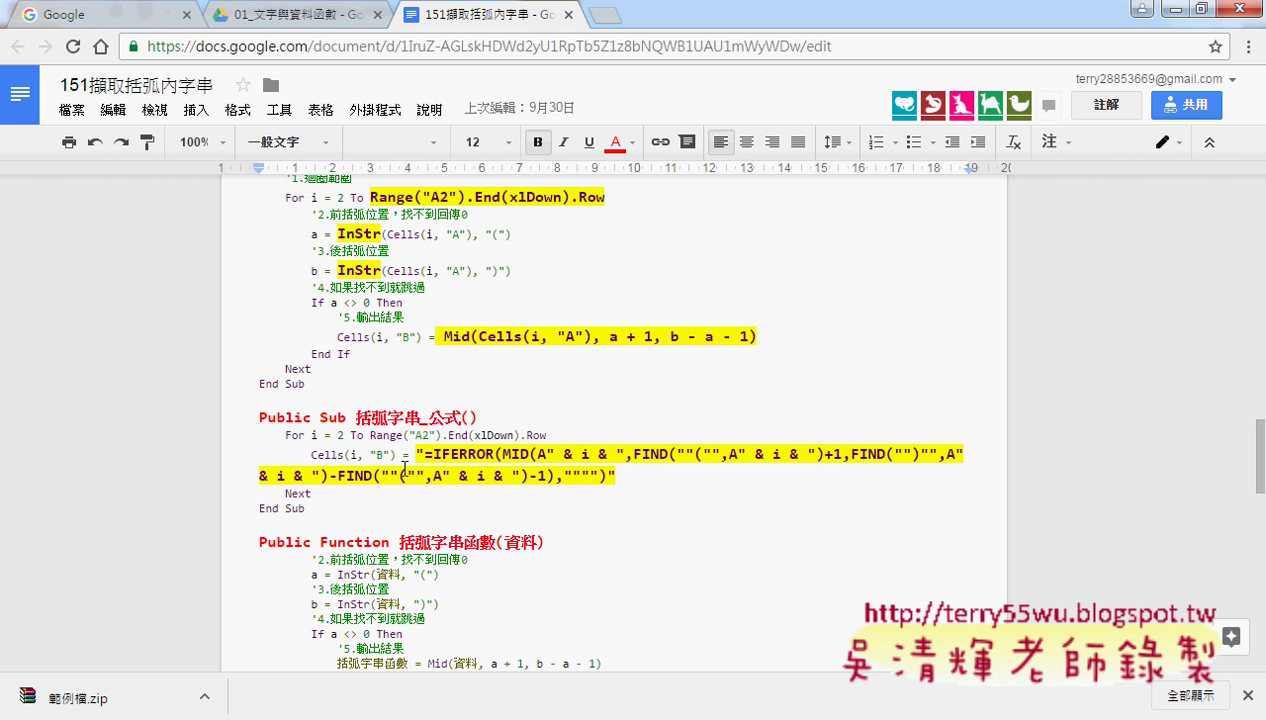
pyautogui.scroll(-2, 404, 474)
pyautogui.scroll(-1, 402, 468)
pyautogui.doubleClick(325, 447)
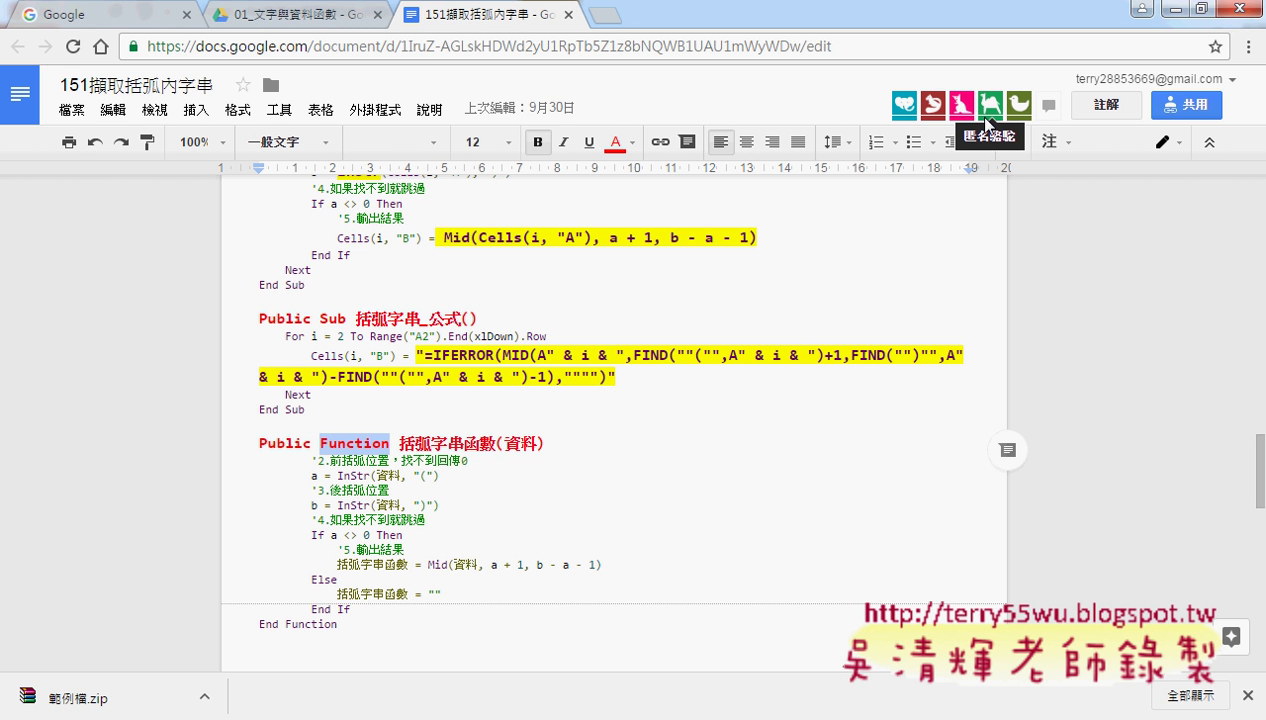
pyautogui.click(320, 15)
# Step: Close the document, climb up to the EXCEL VBA與資料庫雲端設計(初階)(91) folder and select 教學論壇
pyautogui.click(567, 16)
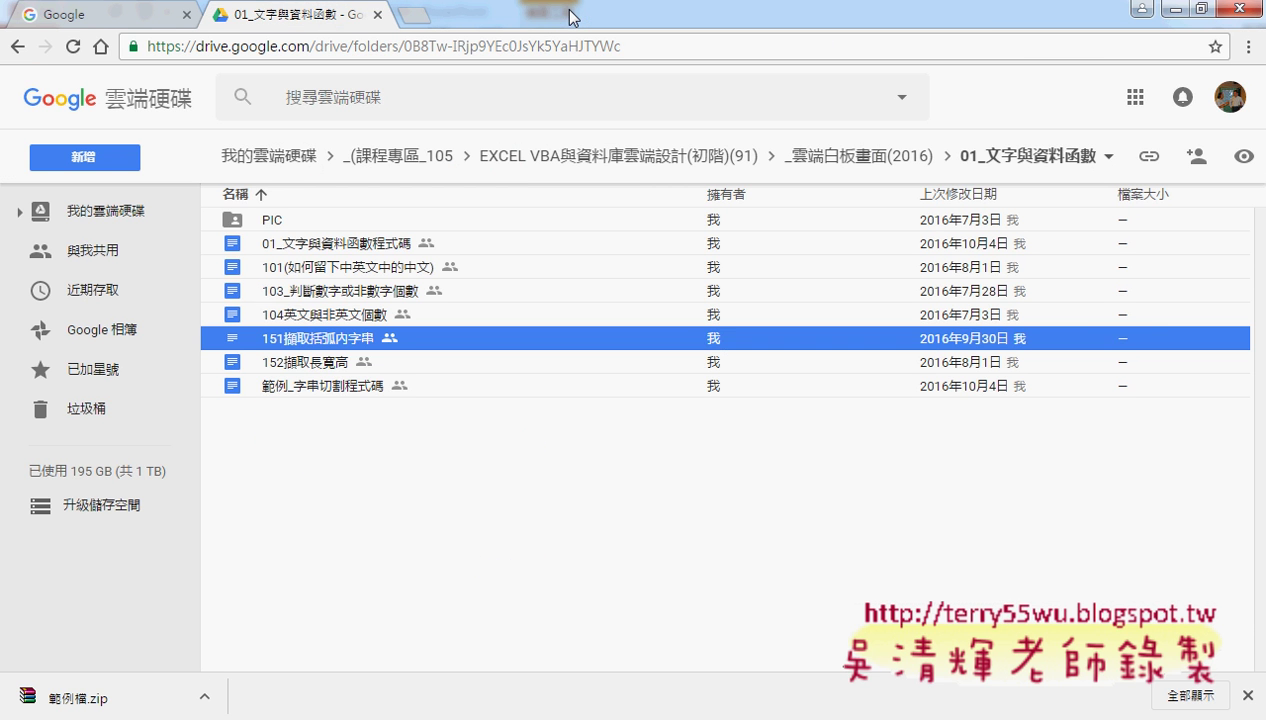
pyautogui.click(20, 46)
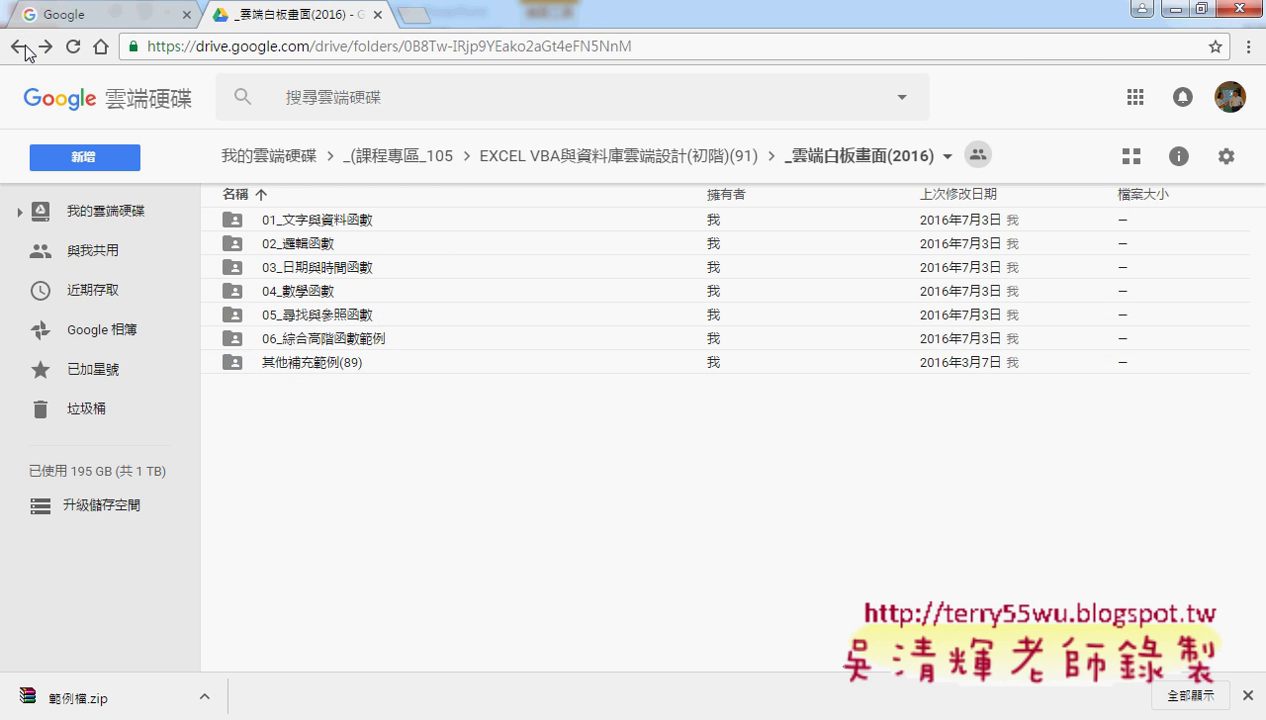
pyautogui.click(686, 162)
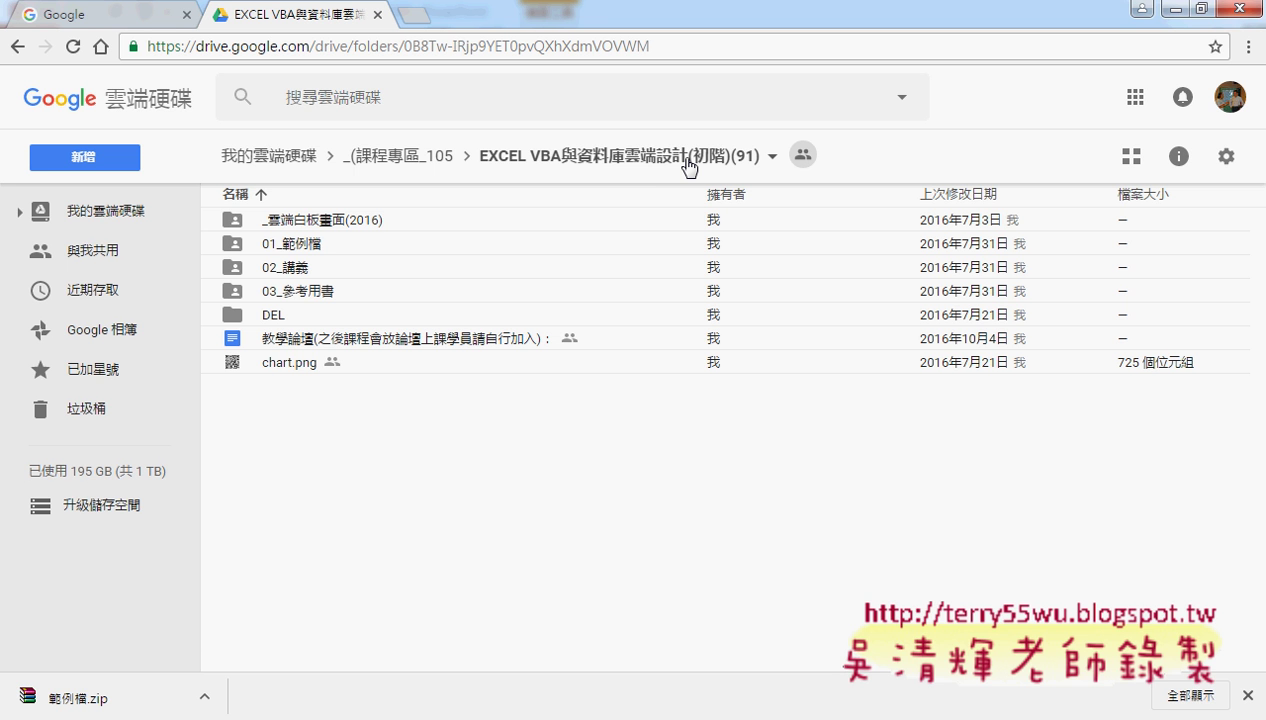
pyautogui.click(368, 349)
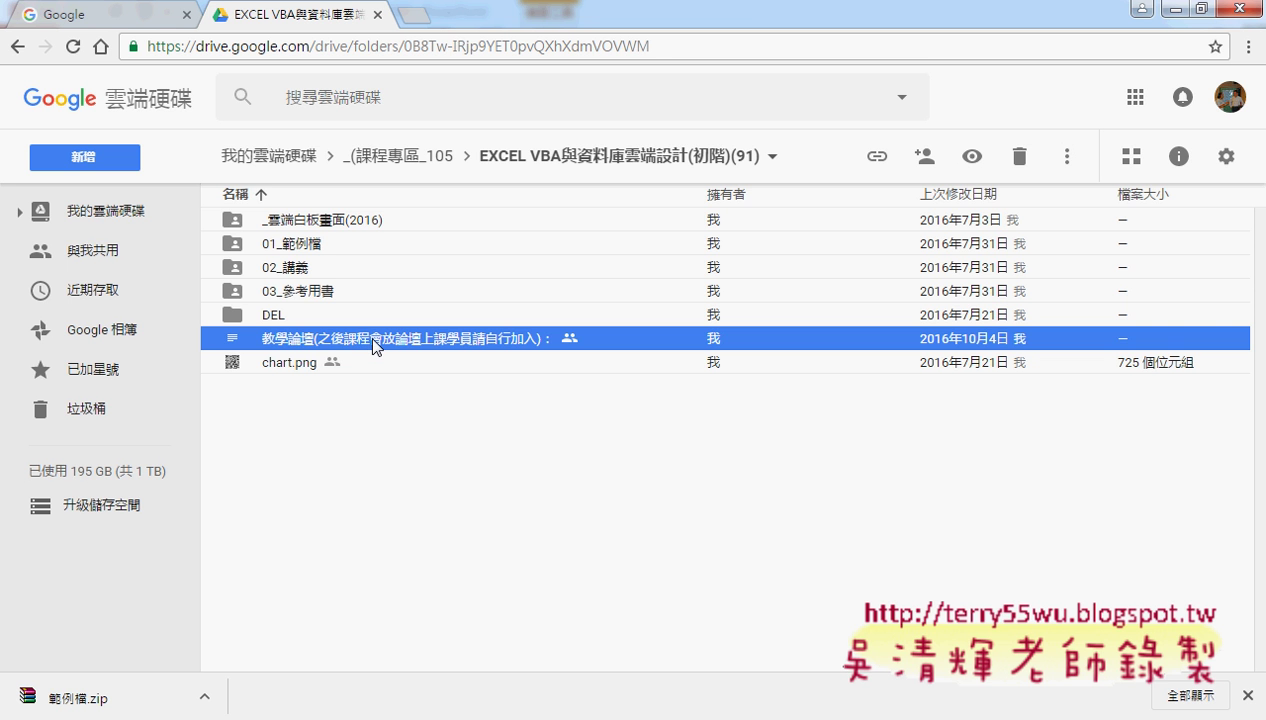
# Step: Open the 教學論壇 document and reveal its course forum link
pyautogui.doubleClick(375, 343)
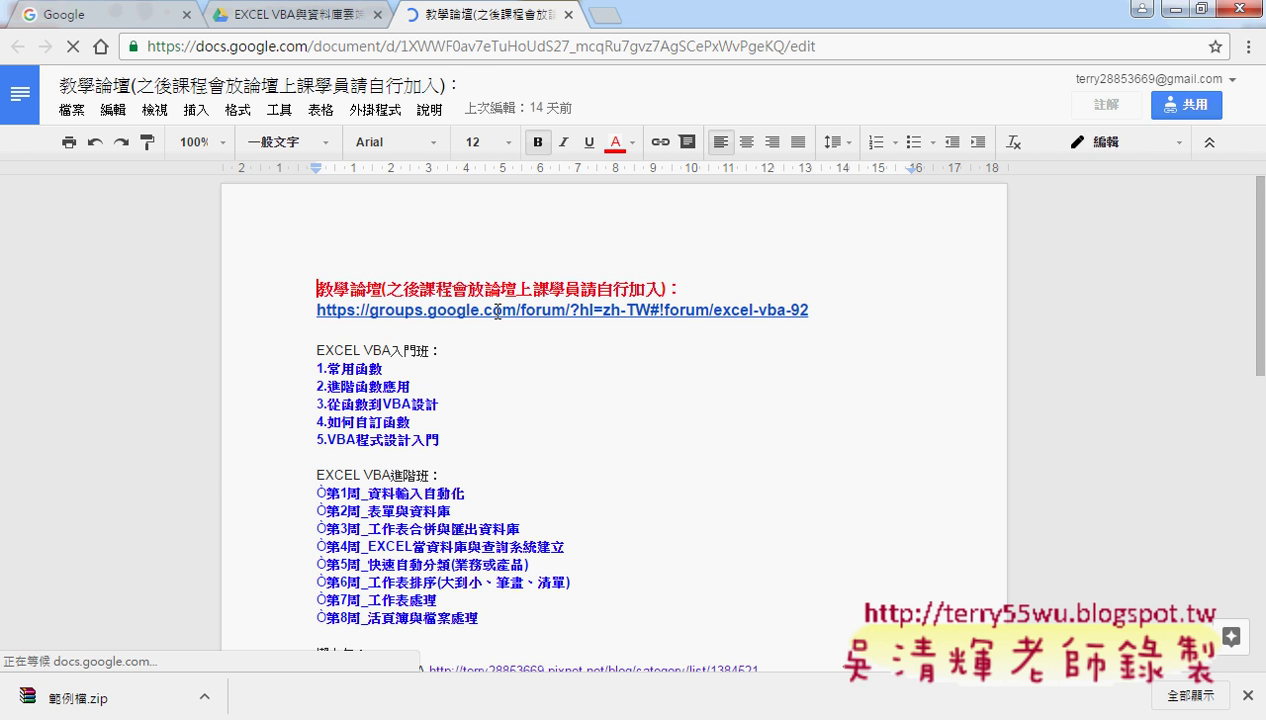
pyautogui.click(495, 311)
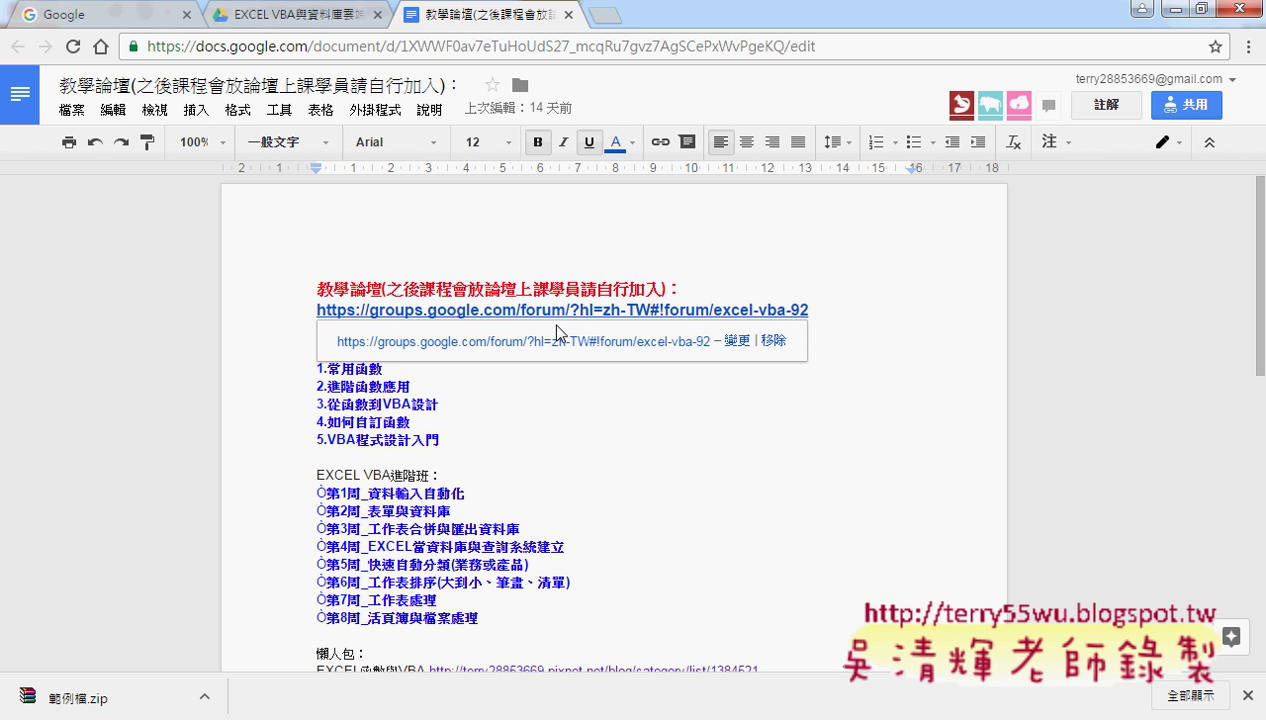
# Step: Enter the Google Groups course forum, view its members, and show the five pending join requests
pyautogui.click(557, 342)
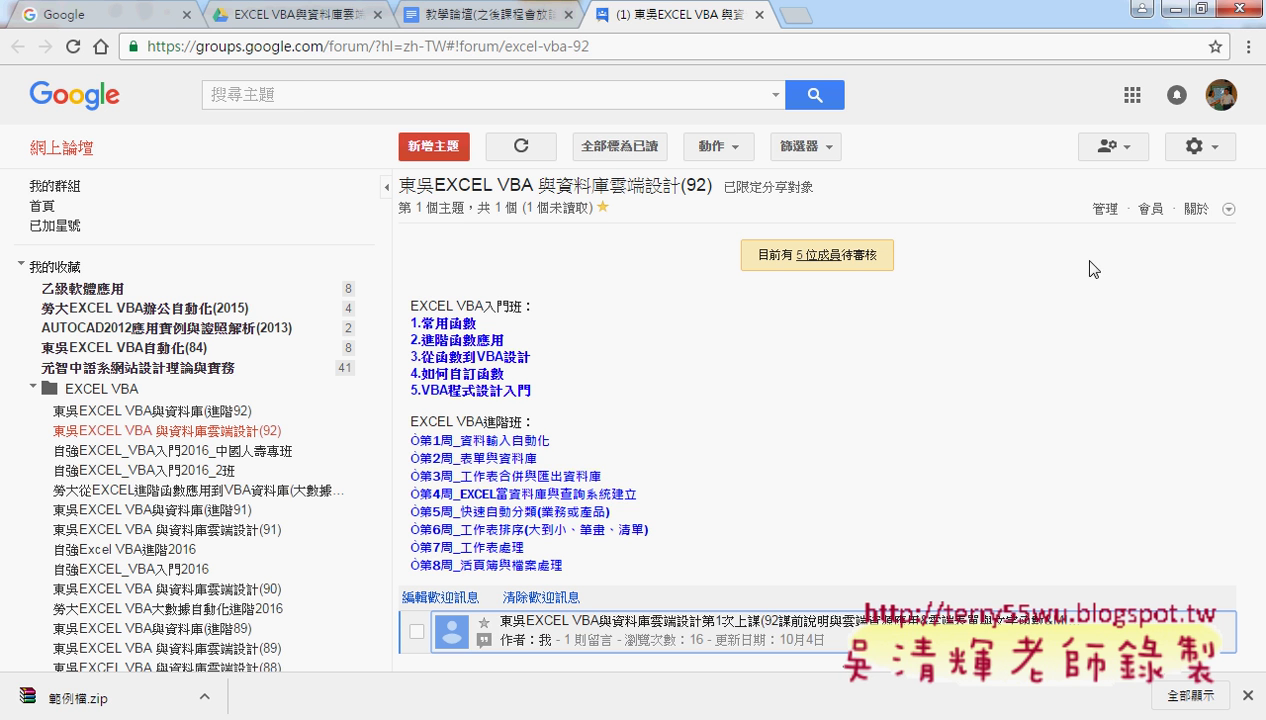
pyautogui.click(1157, 213)
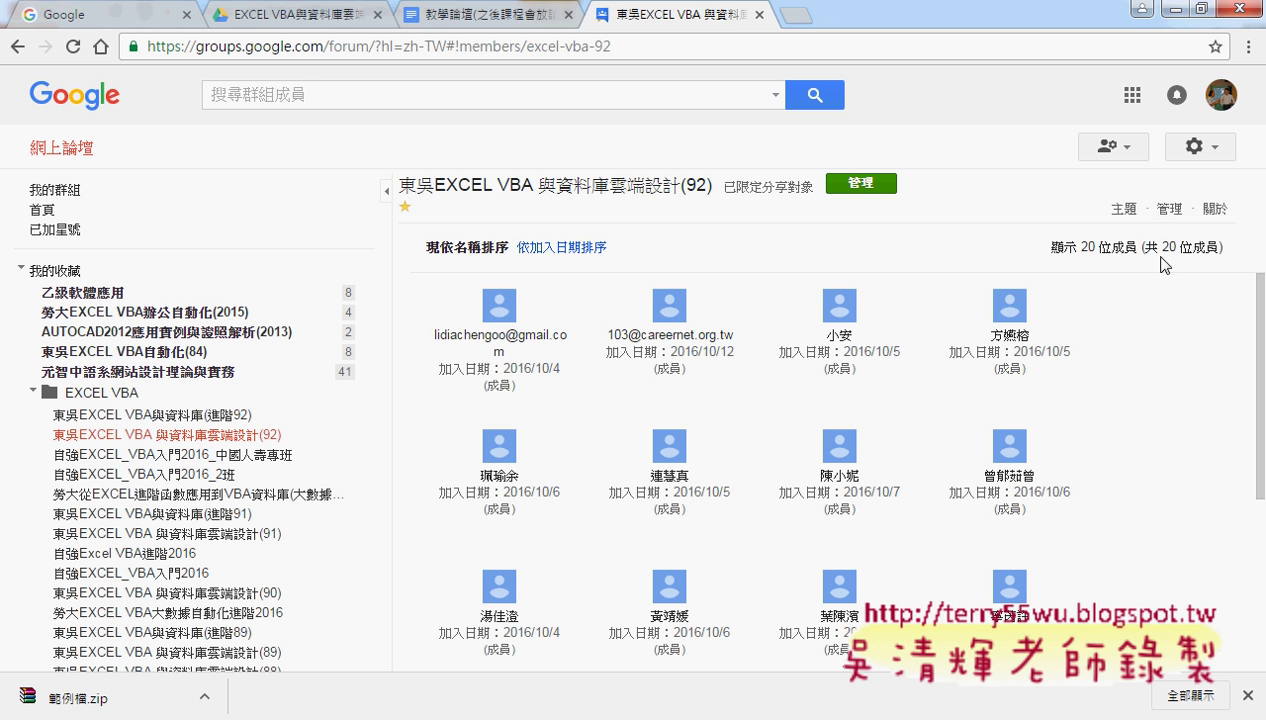
pyautogui.hscroll(-5, 1160, 263)
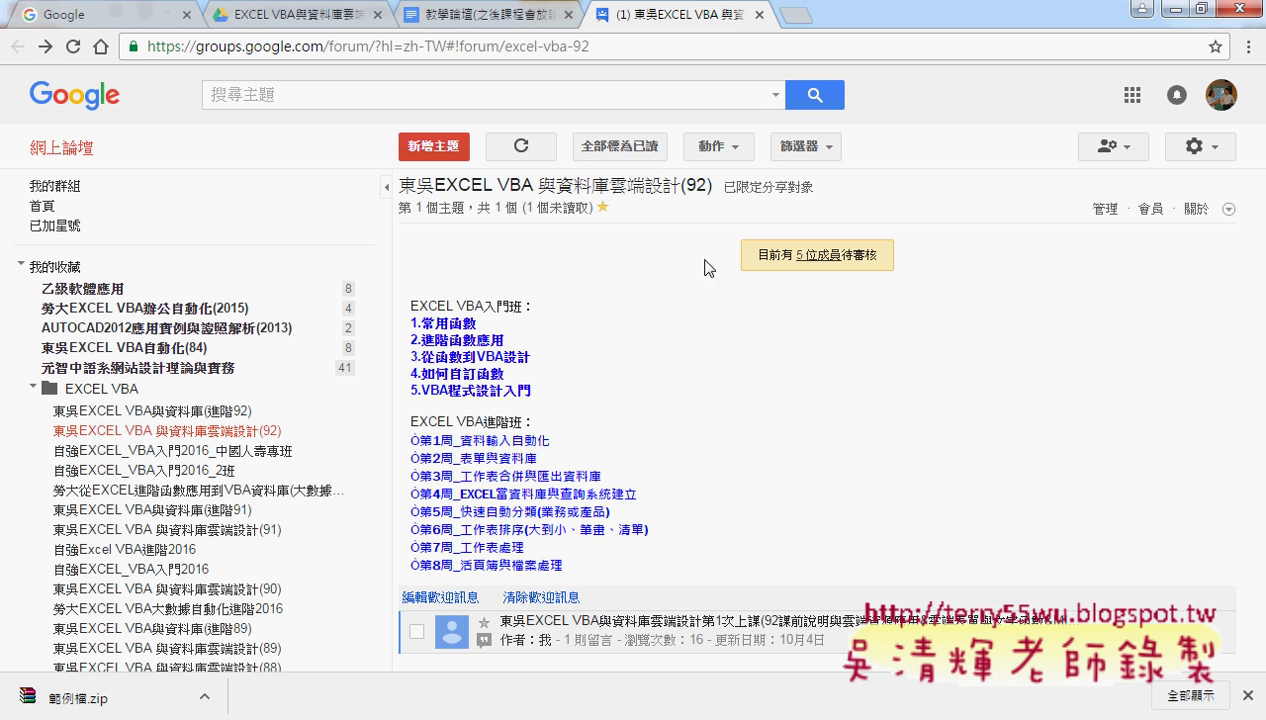
pyautogui.click(812, 258)
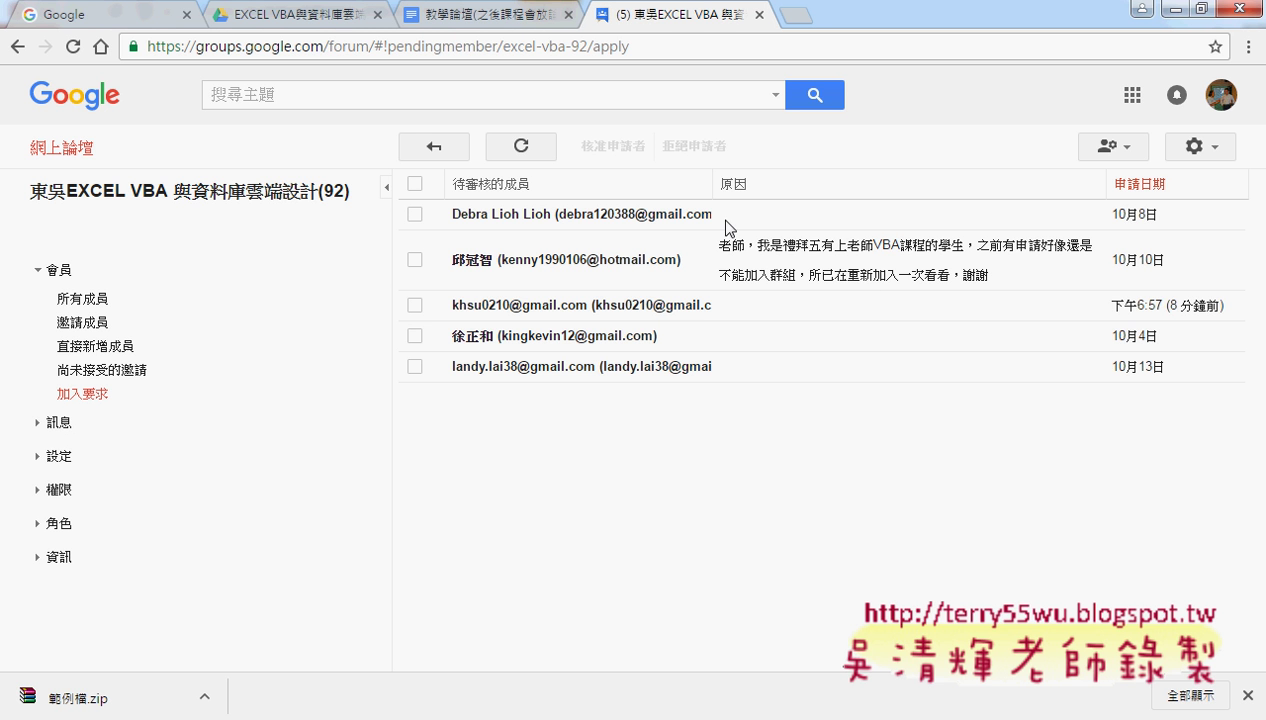
# Step: Approve the third applicant's join request, leaving four pending, and return to the topic page
pyautogui.click(505, 270)
pyautogui.click(415, 305)
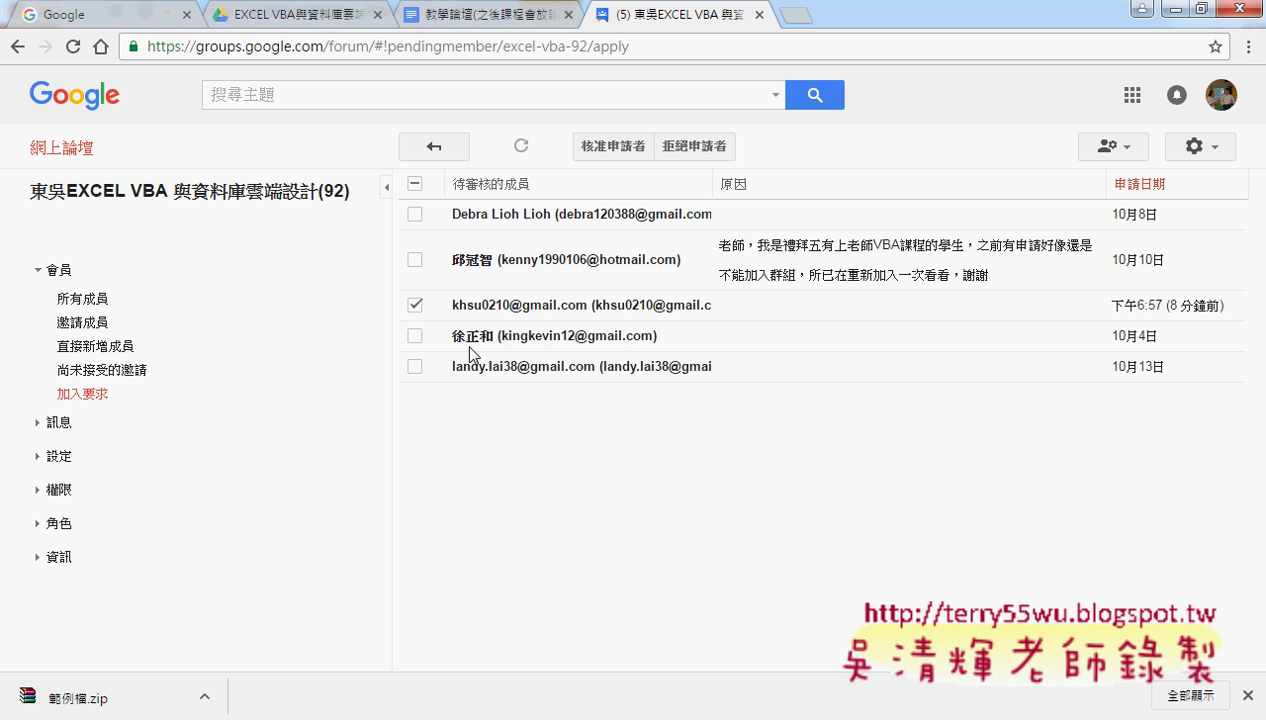
pyautogui.click(633, 150)
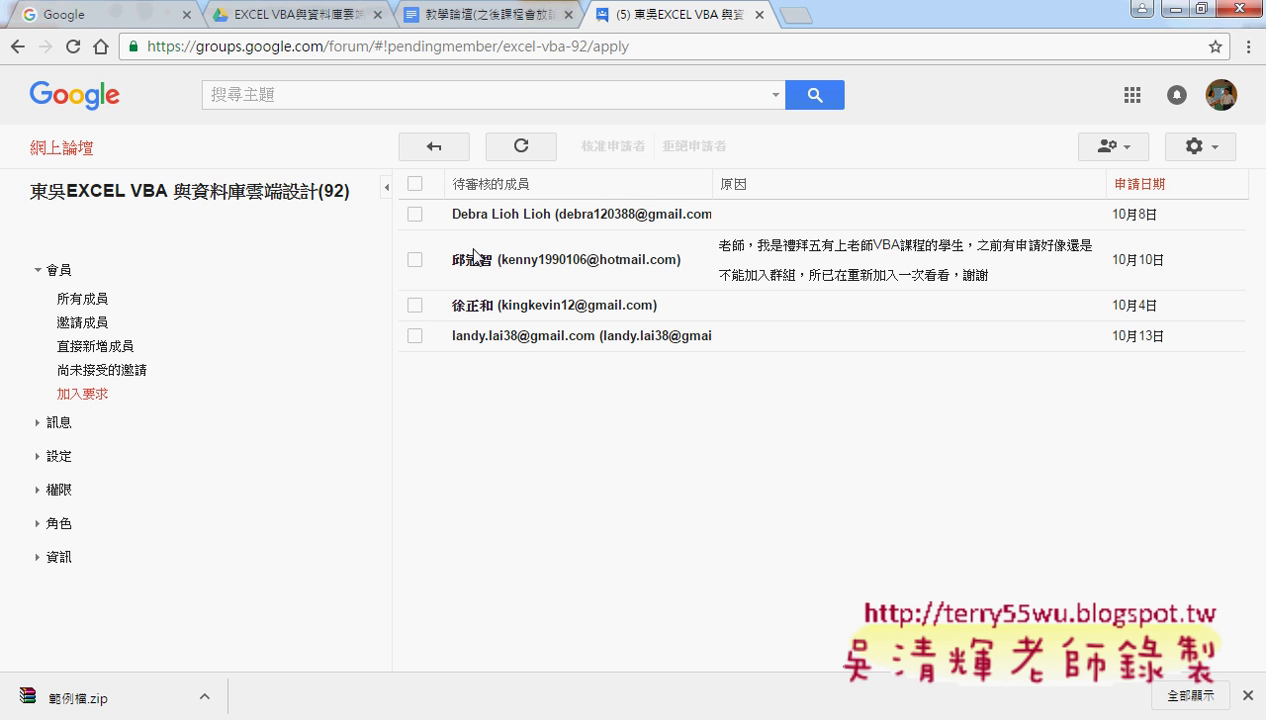
pyautogui.click(18, 50)
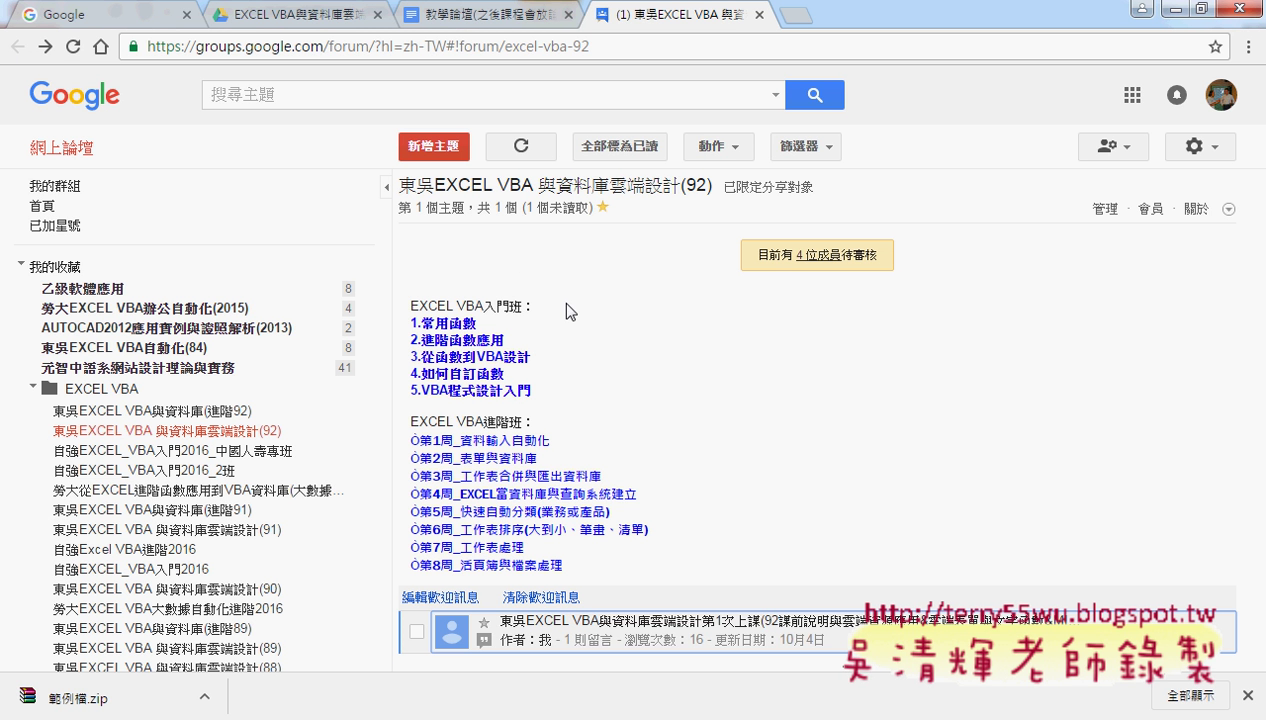
# Step: Open the first-lesson topic and follow its 完整影音 YouTube playlist link
pyautogui.click(674, 646)
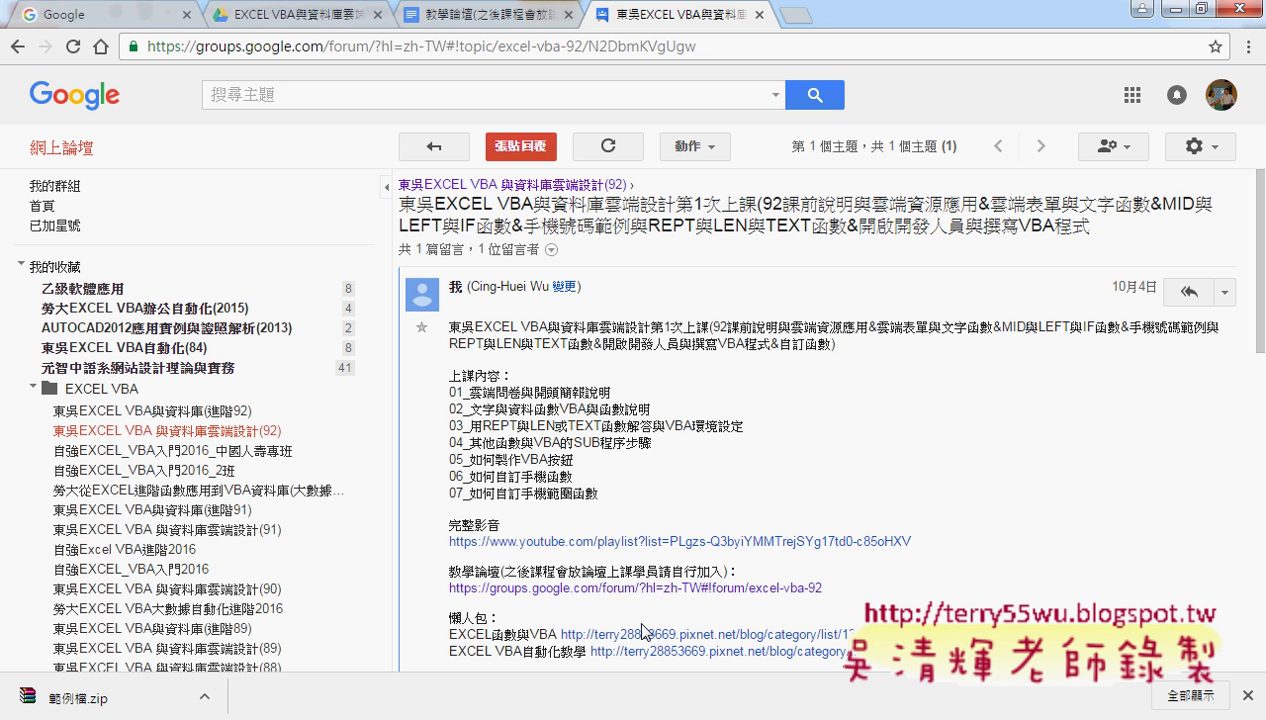
pyautogui.moveTo(447, 524); pyautogui.dragTo(510, 532)
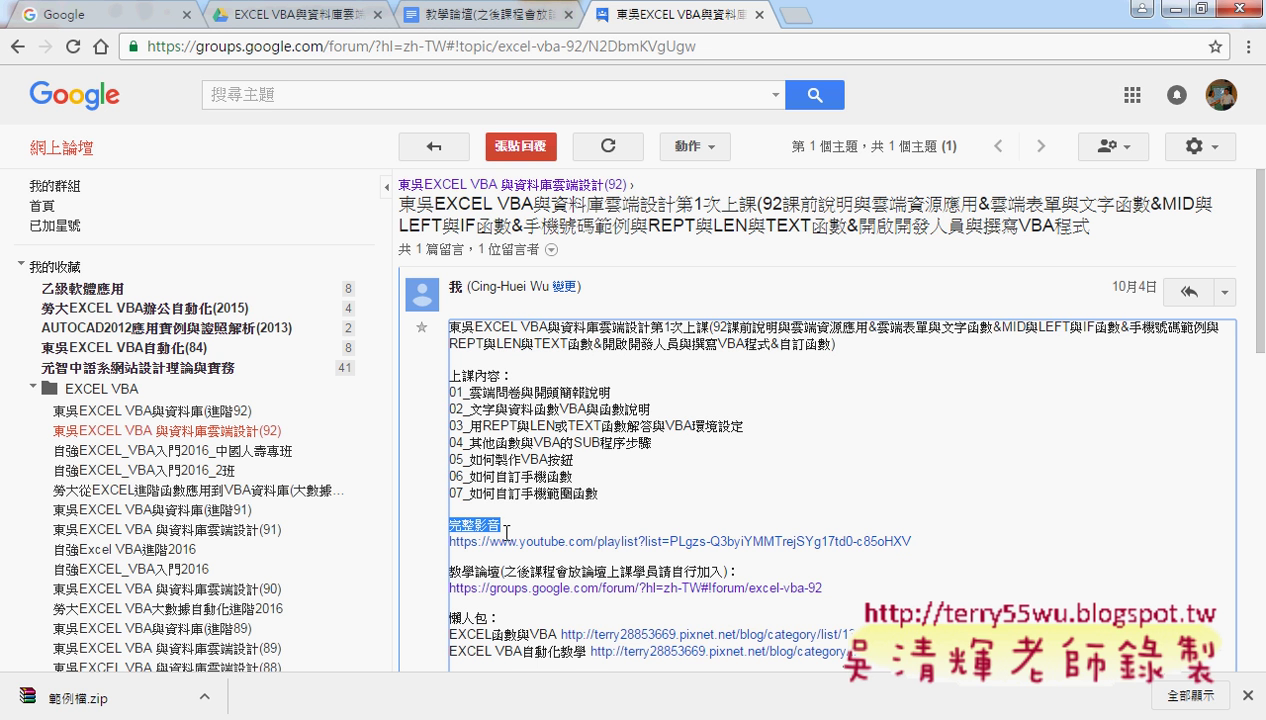
pyautogui.click(806, 547)
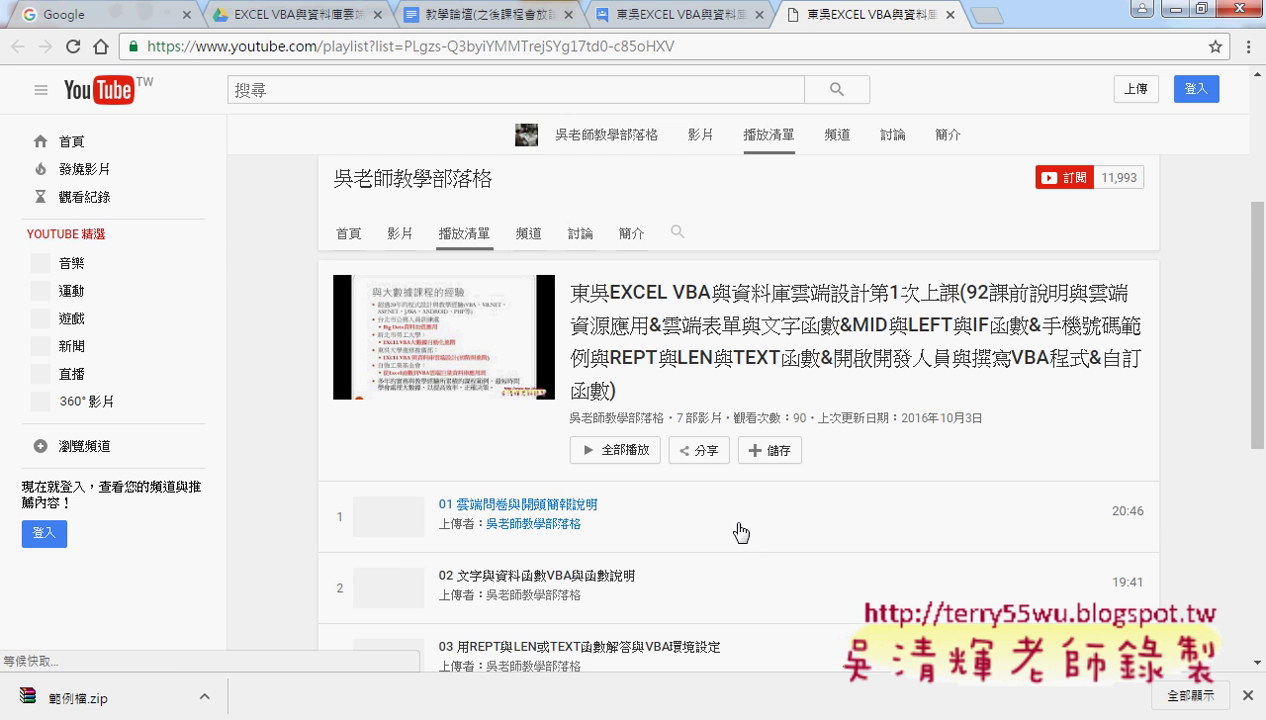
# Step: Scroll through the seven lesson videos, then close the YouTube tab to return to the forum post
pyautogui.scroll(-1, 759, 497)
pyautogui.scroll(-1, 872, 486)
pyautogui.scroll(-1, 872, 484)
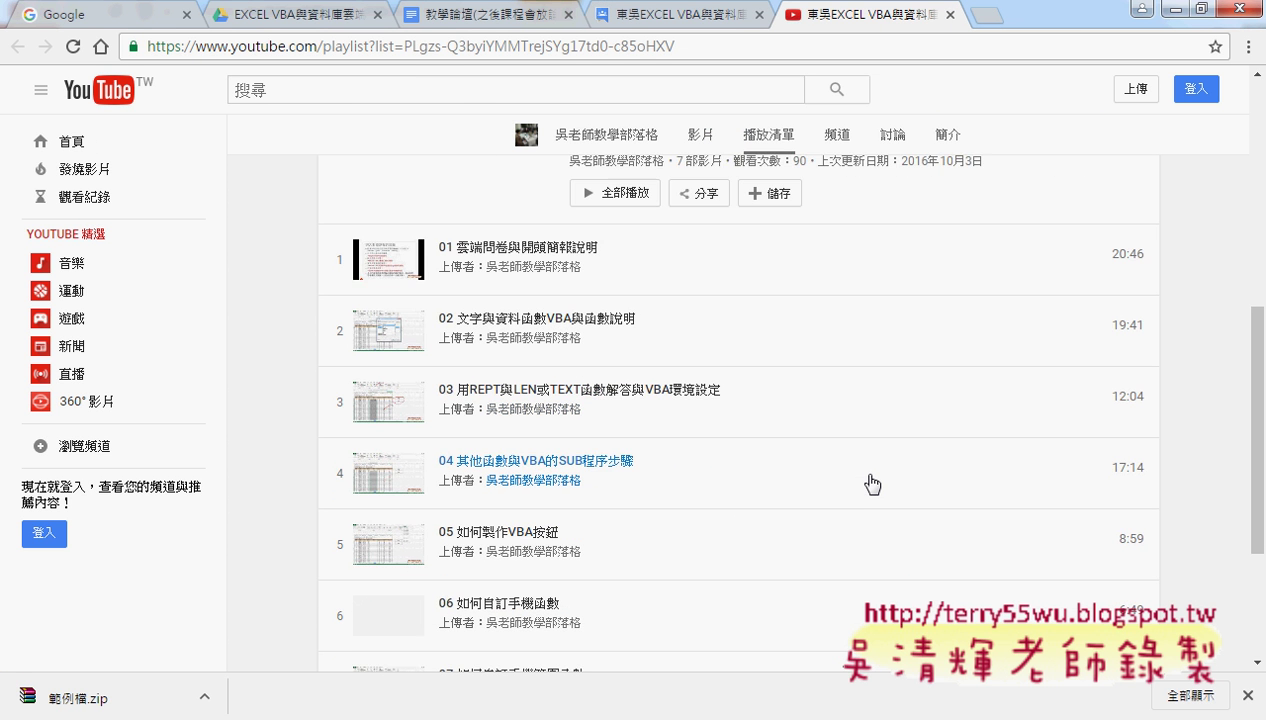
pyautogui.scroll(-1, 870, 483)
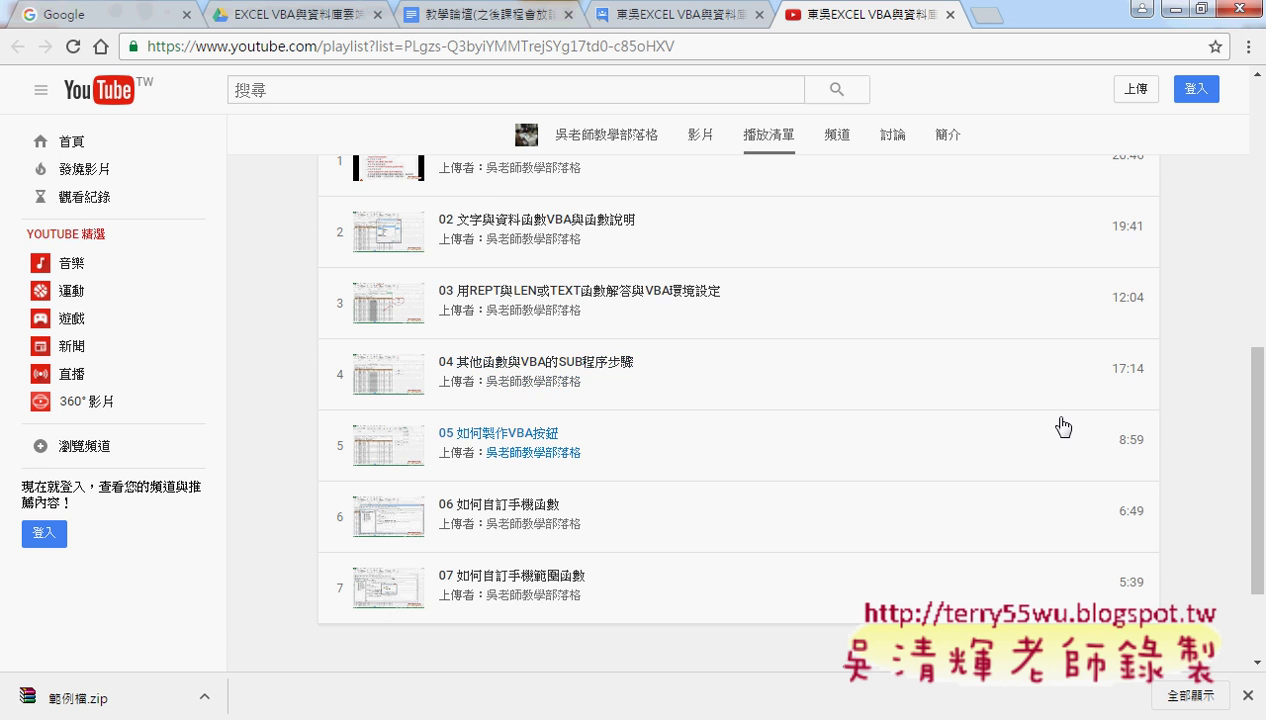
pyautogui.scroll(1, 1059, 427)
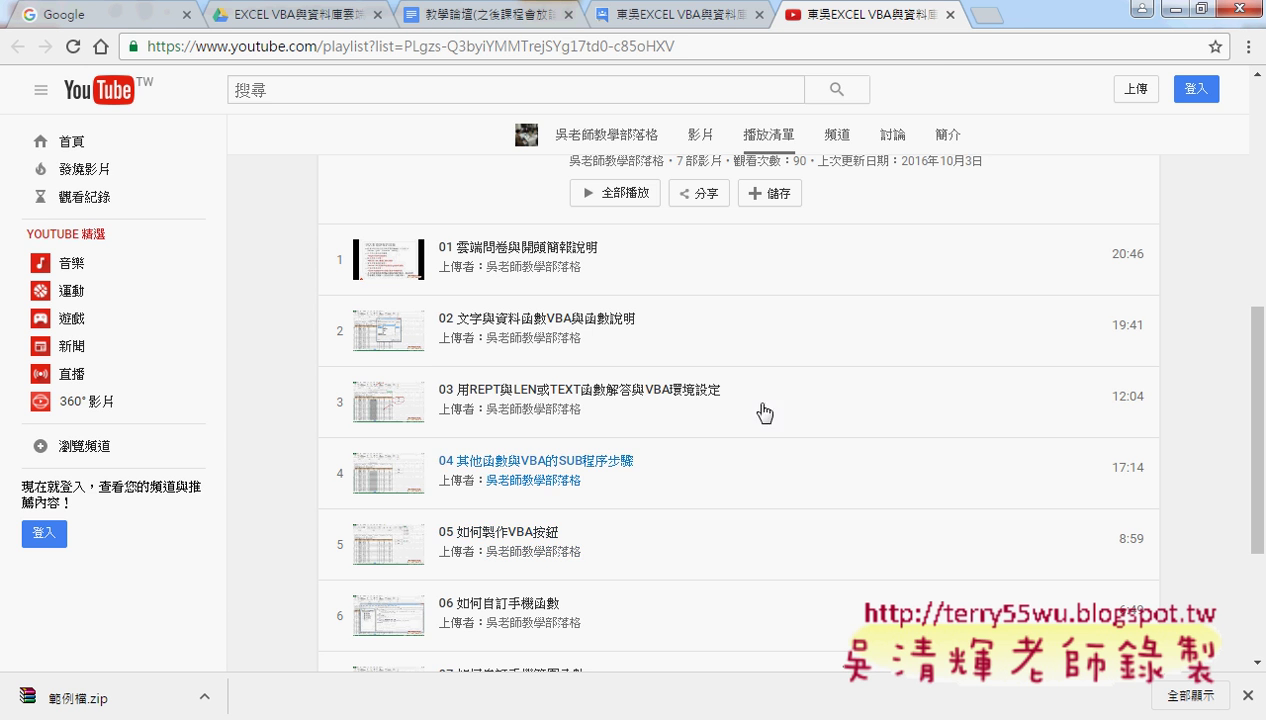
pyautogui.click(948, 14)
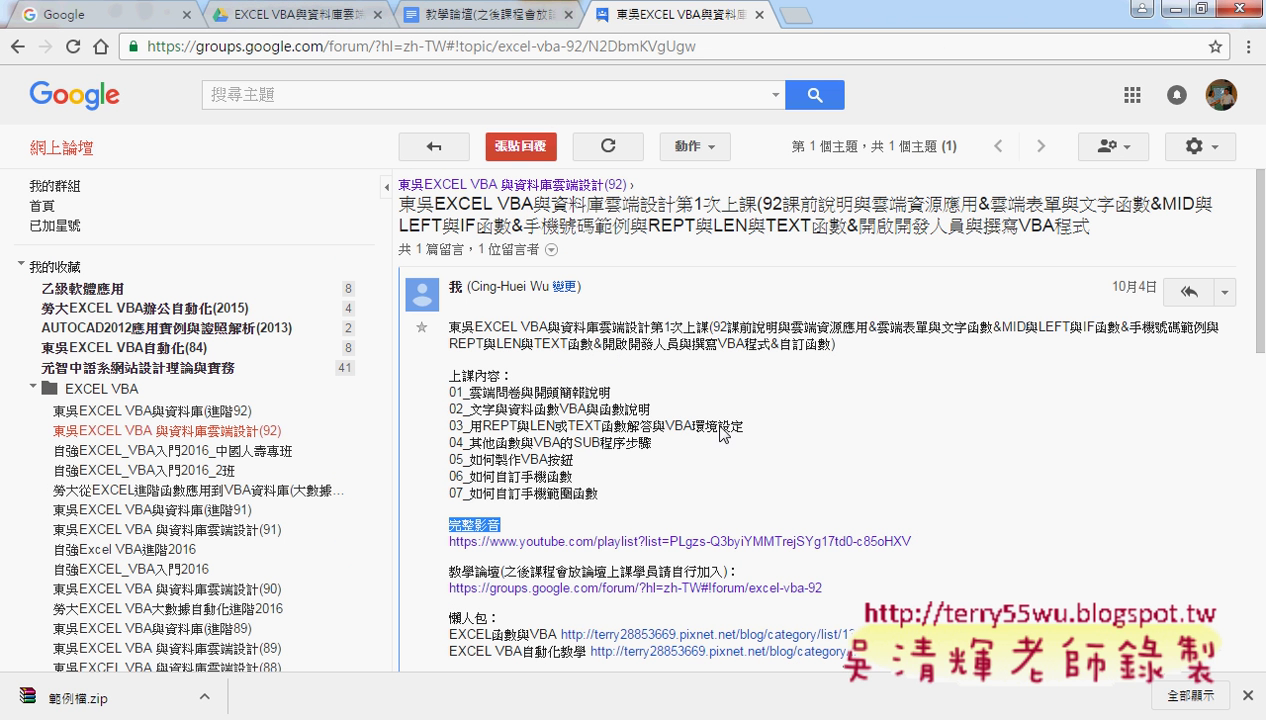
# Step: In the Drive course folder, point out the _雲端白板畫面(2016), 01_範例檔 and 02_講義 folders
pyautogui.click(268, 8)
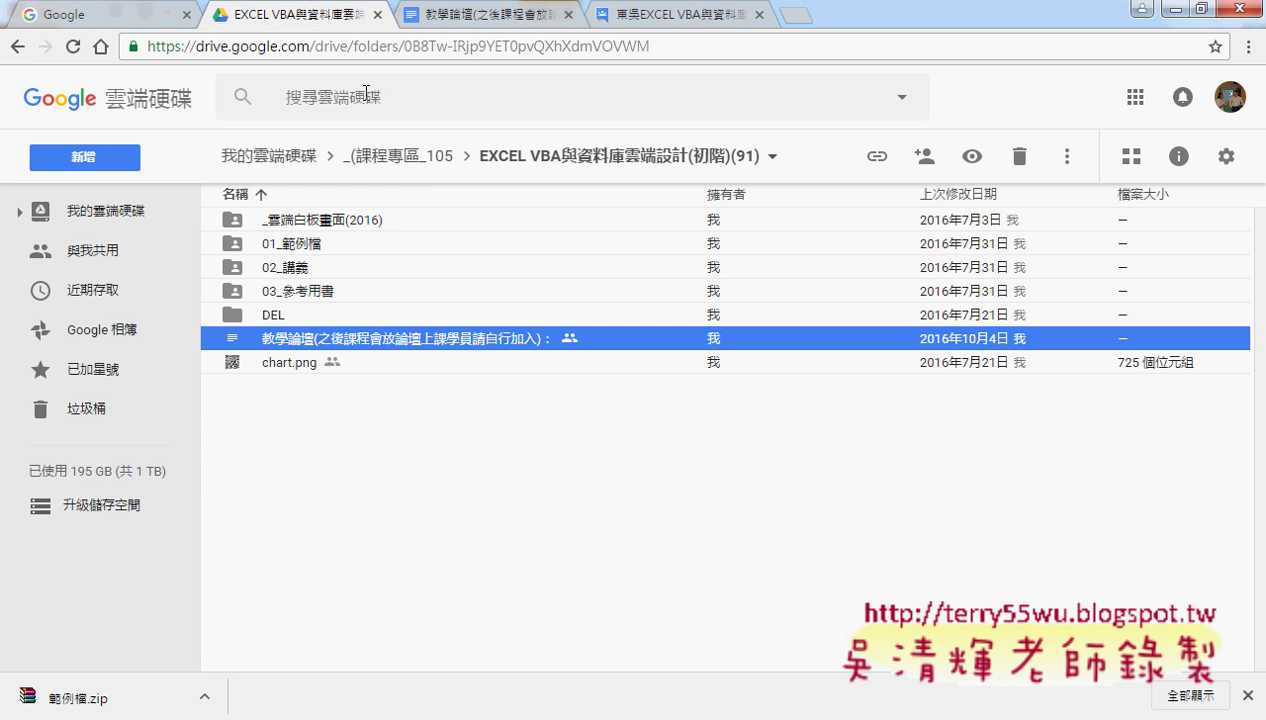
pyautogui.click(371, 222)
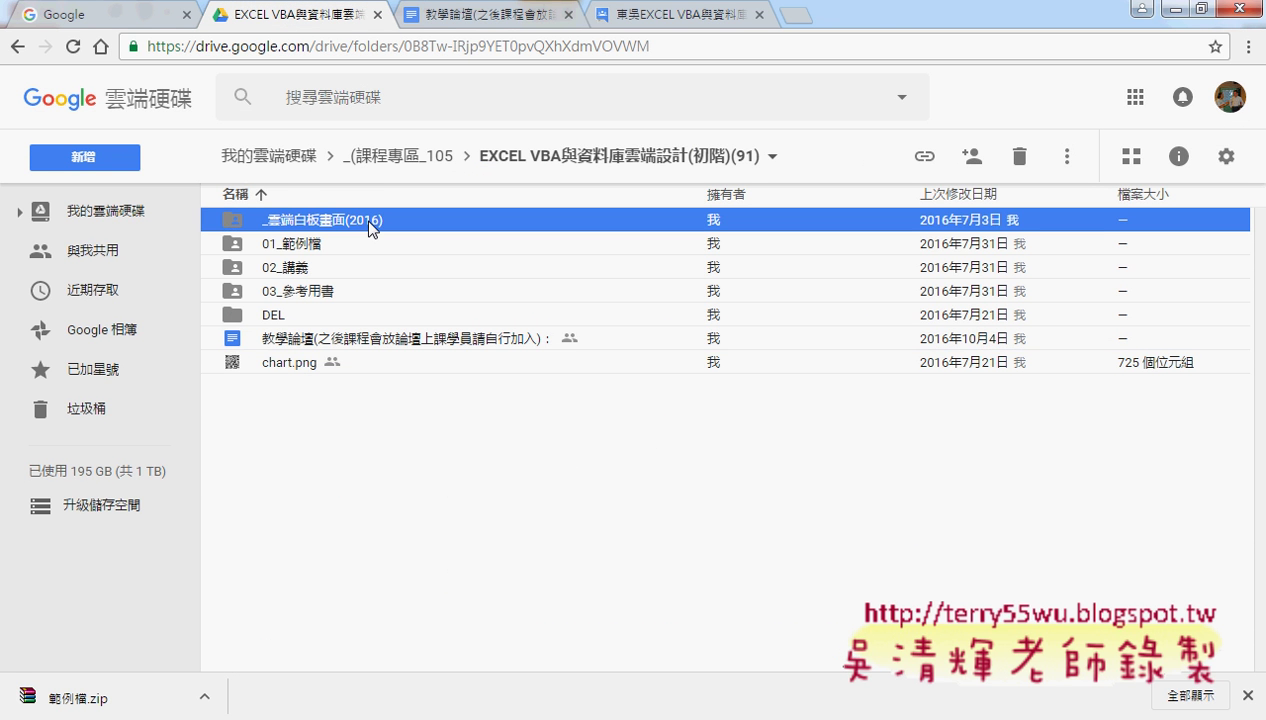
pyautogui.click(326, 252)
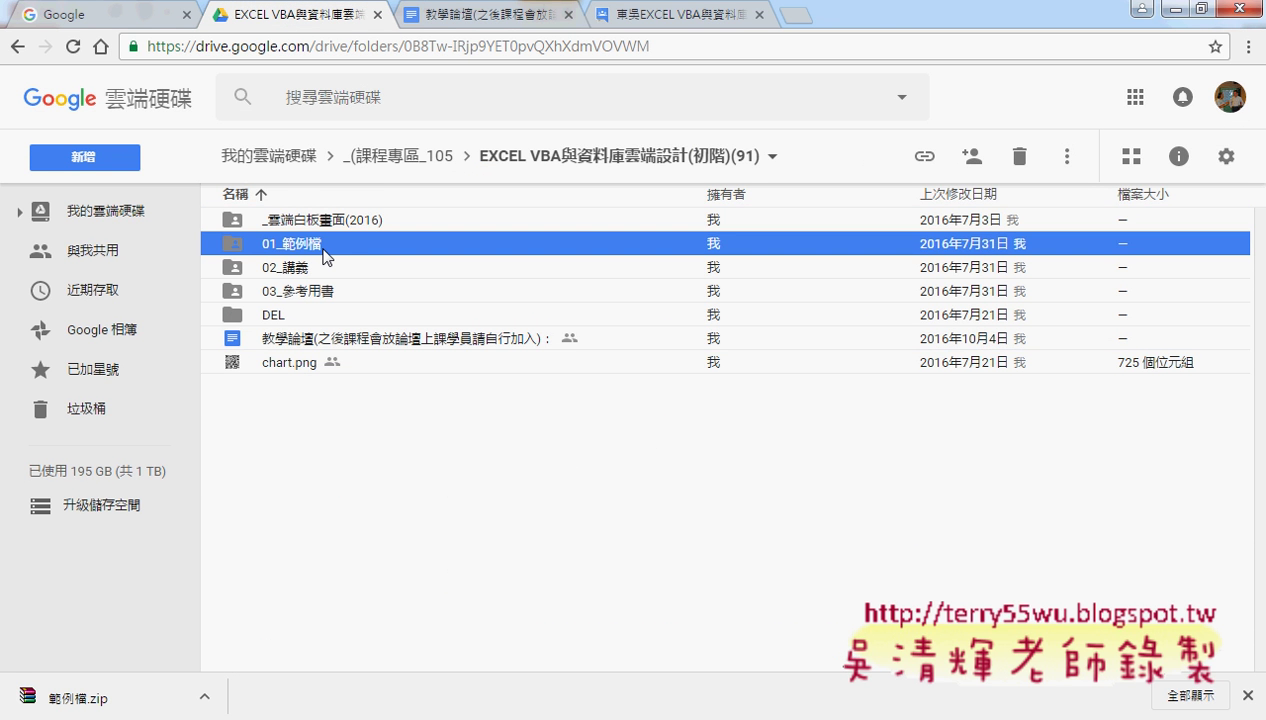
pyautogui.click(319, 276)
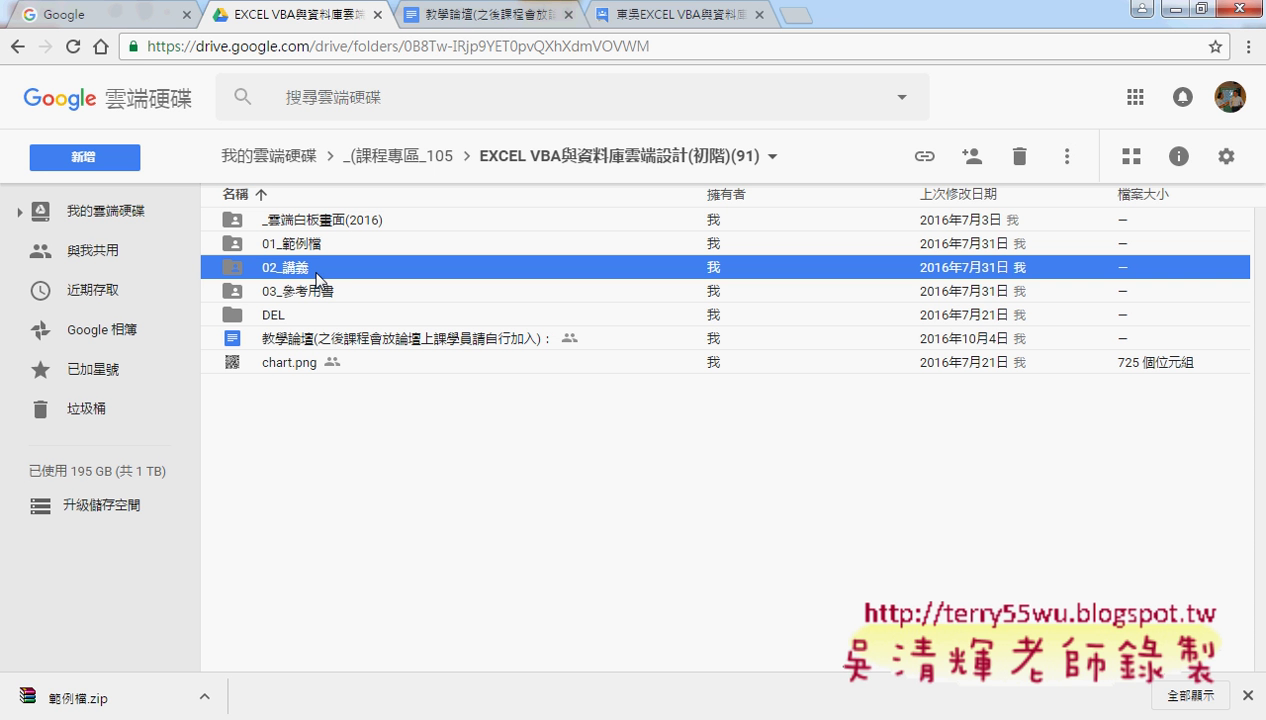
# Step: From the forum topic post, open the pixnet 01_EXCEL函數與VBA blog category in a new tab
pyautogui.click(637, 14)
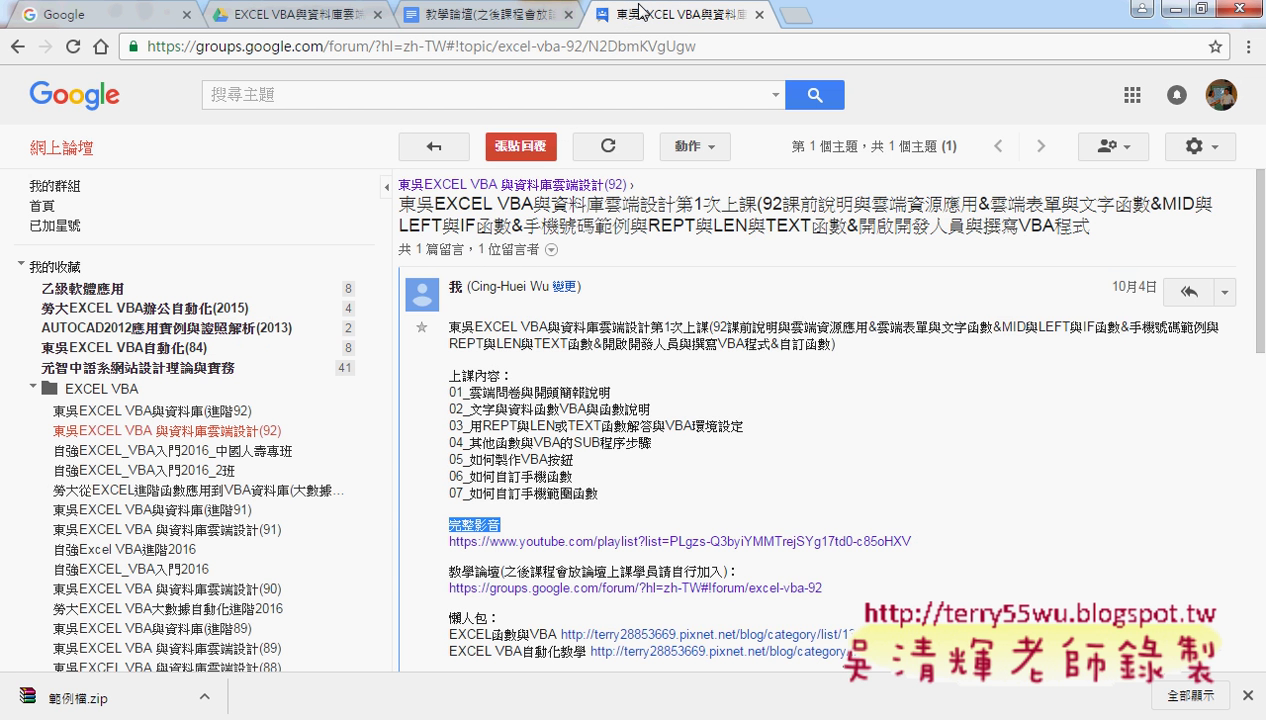
pyautogui.scroll(-2, 688, 228)
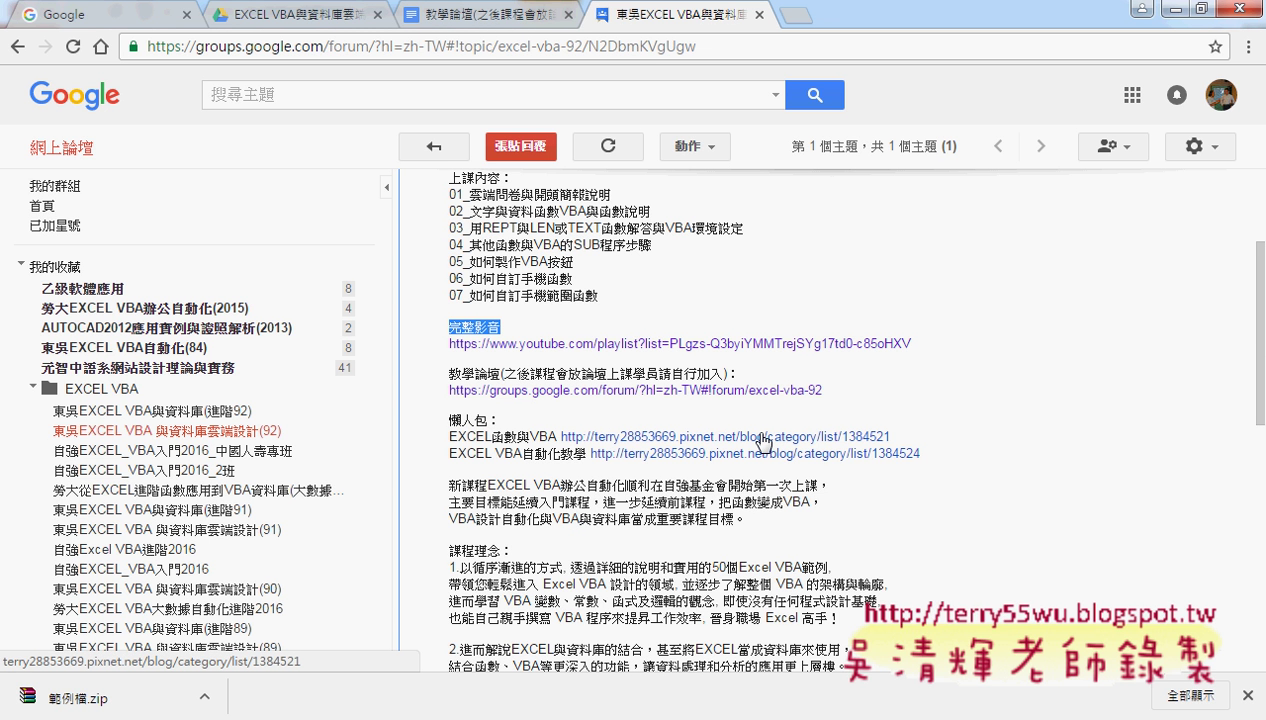
pyautogui.click(864, 438)
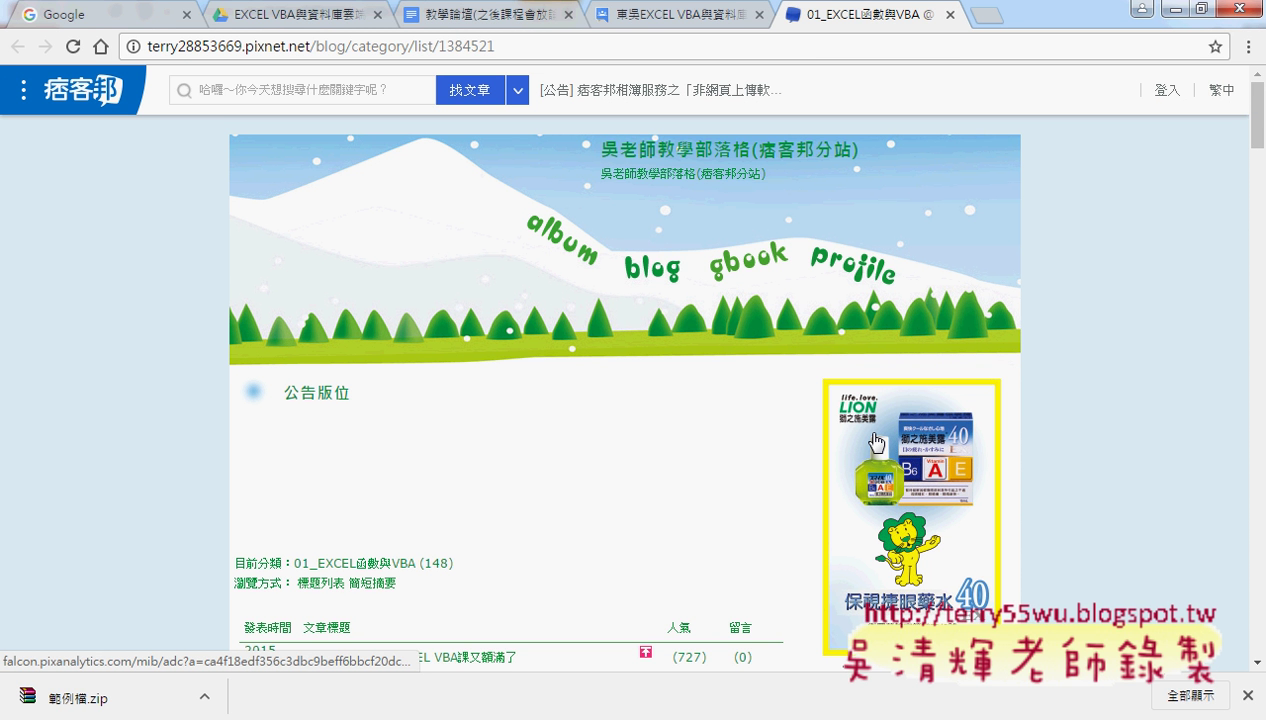
pyautogui.scroll(-4, 1068, 410)
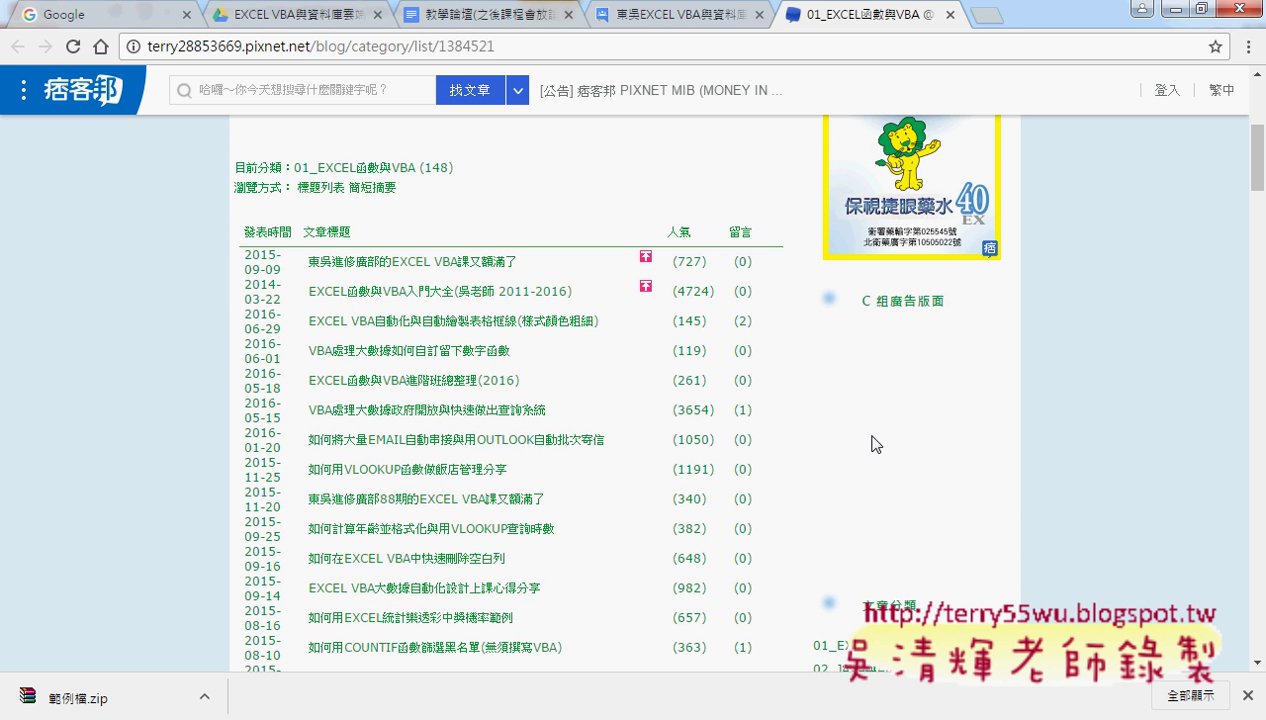
pyautogui.moveTo(594, 320); pyautogui.dragTo(390, 320)
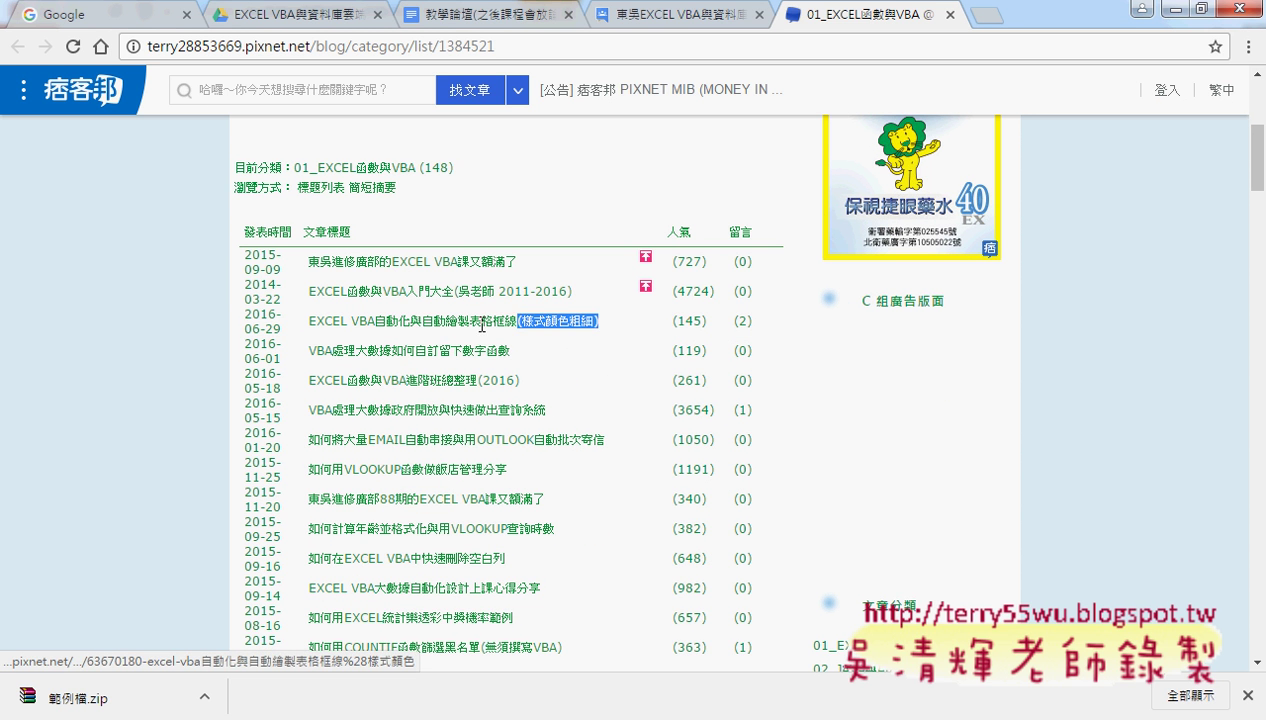
pyautogui.moveTo(511, 351); pyautogui.dragTo(386, 352)
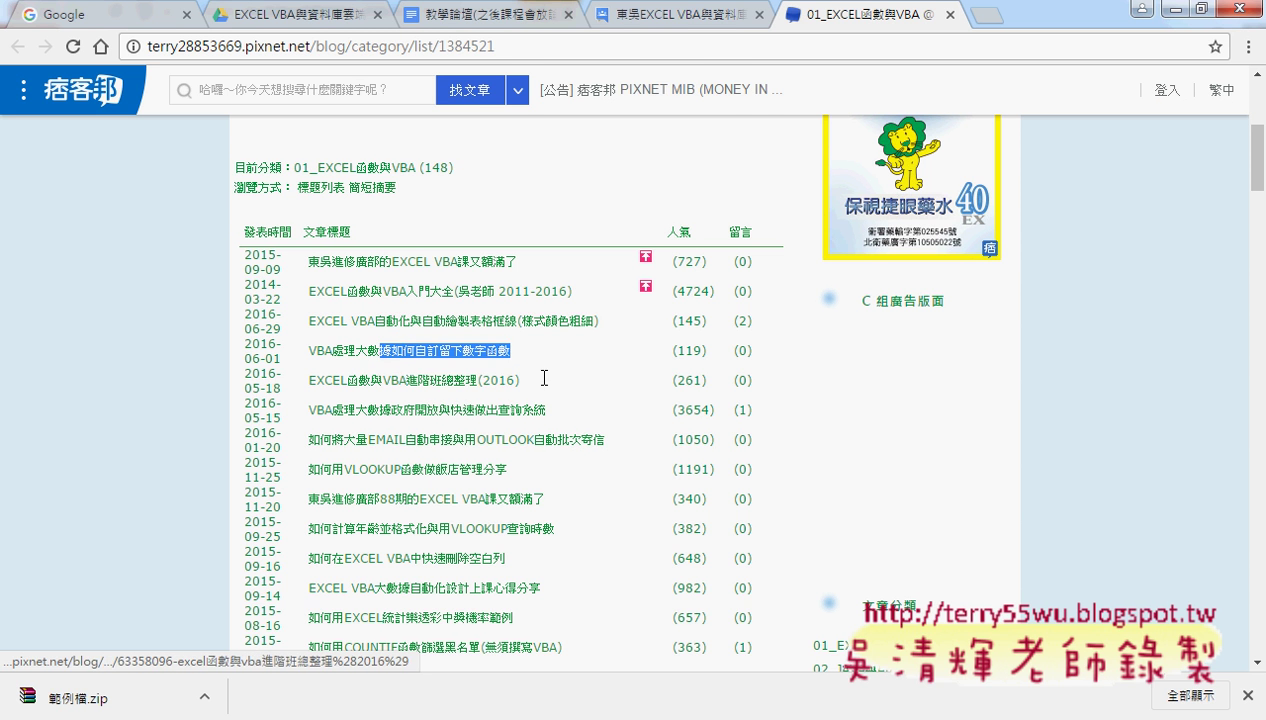
pyautogui.moveTo(518, 381); pyautogui.dragTo(410, 382)
pyautogui.moveTo(546, 410); pyautogui.dragTo(428, 411)
pyautogui.moveTo(604, 439)
pyautogui.mouseDown()
pyautogui.moveTo(470, 439)
pyautogui.moveTo(385, 470)
pyautogui.mouseUp()
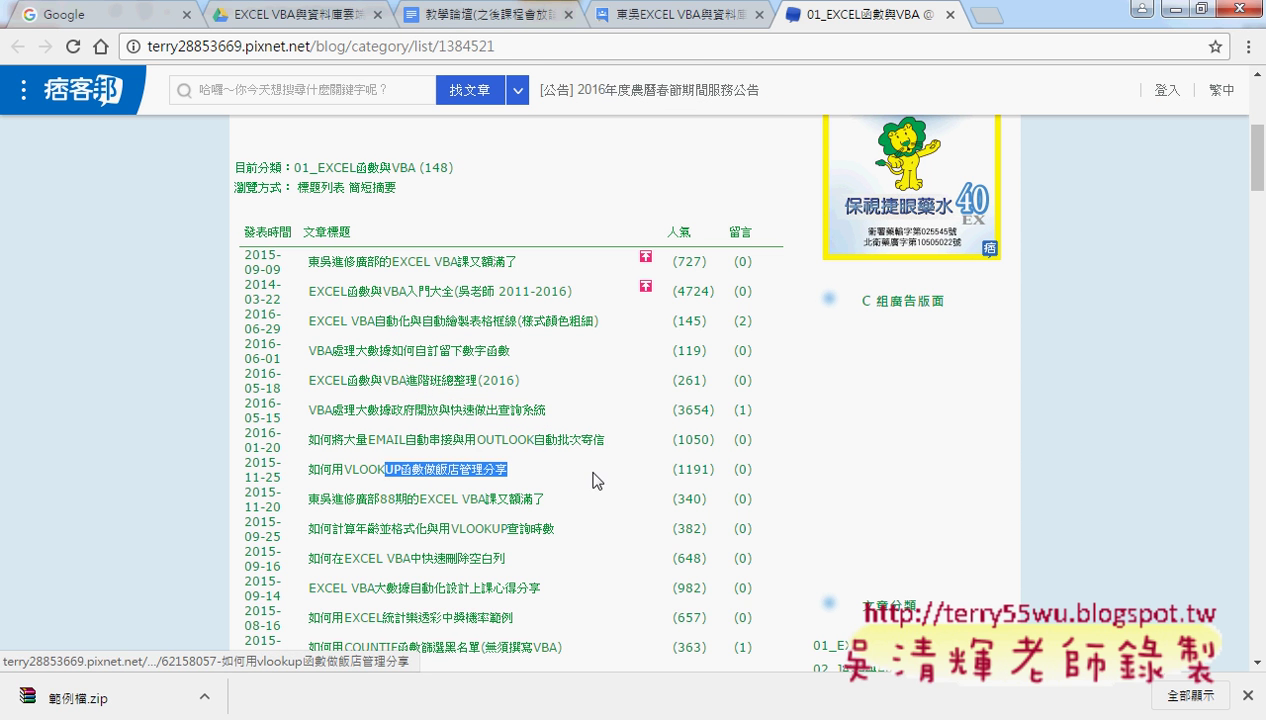
pyautogui.scroll(-1, 595, 477)
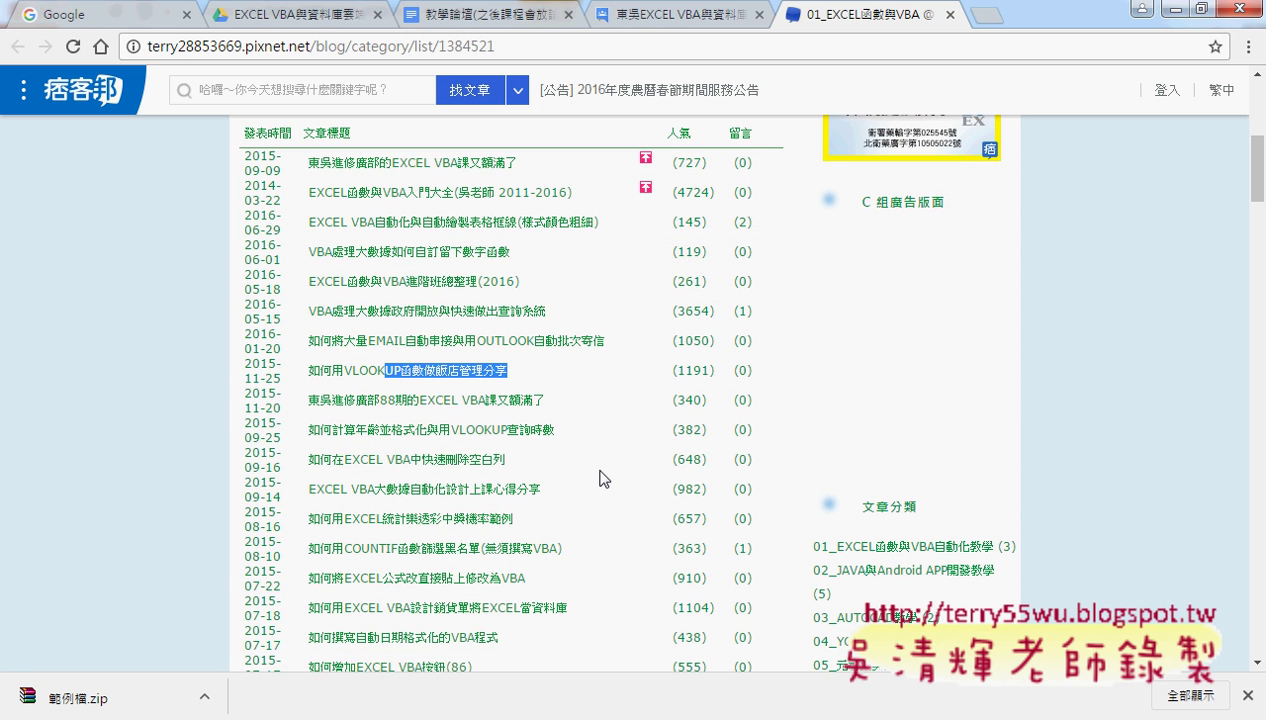
pyautogui.moveTo(534, 163); pyautogui.dragTo(386, 163)
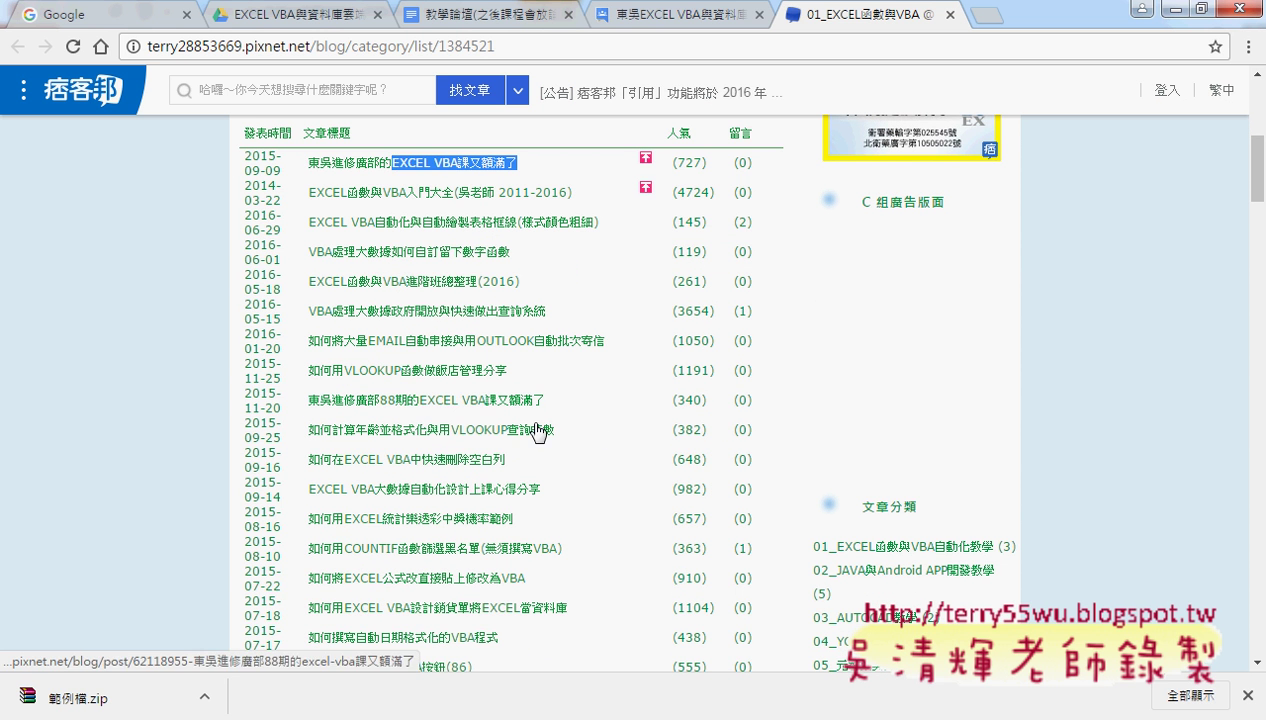
pyautogui.click(528, 403)
pyautogui.moveTo(545, 401); pyautogui.dragTo(390, 404)
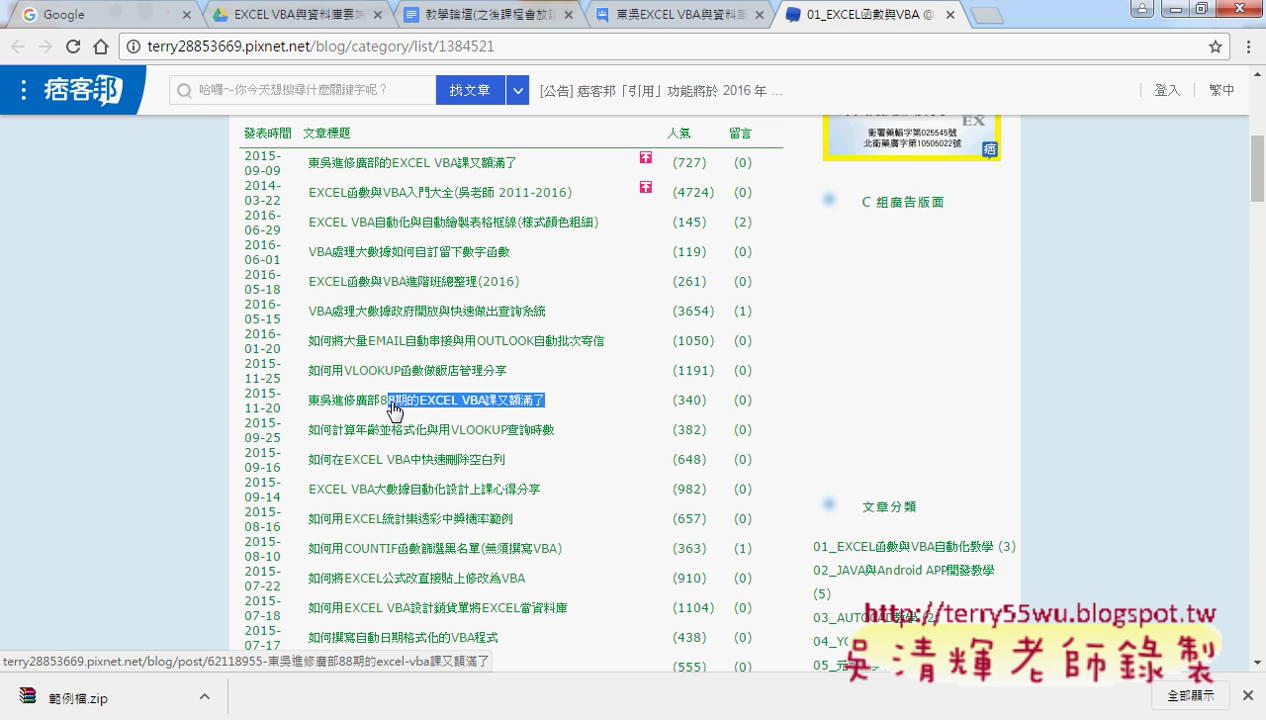
pyautogui.scroll(-2, 670, 367)
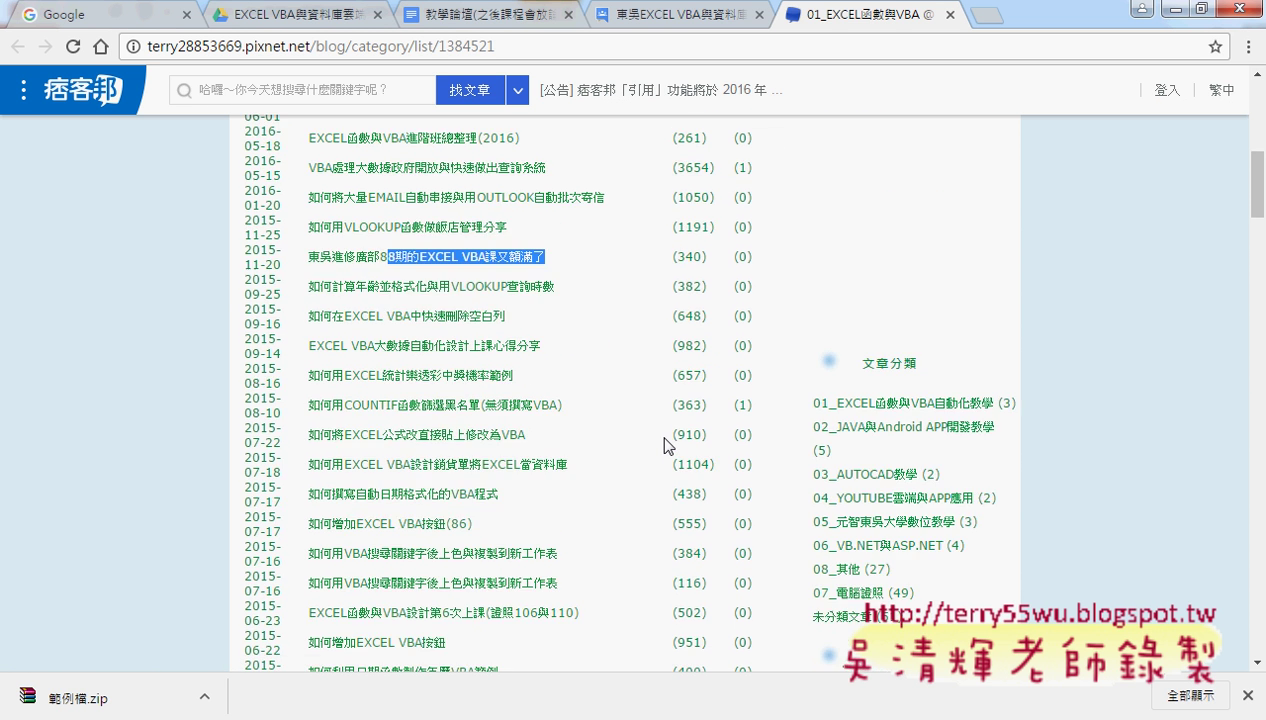
pyautogui.scroll(-1, 590, 444)
pyautogui.scroll(-2, 665, 445)
pyautogui.scroll(-1, 668, 445)
pyautogui.scroll(-3, 668, 445)
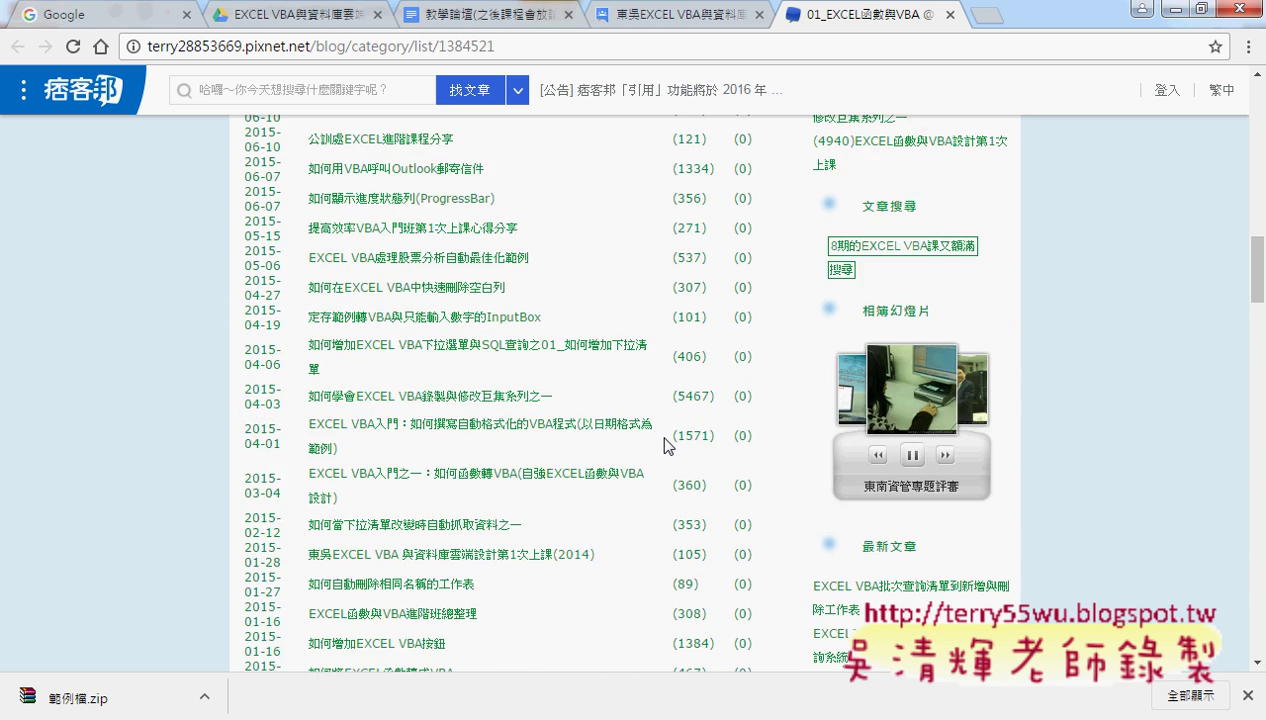
pyautogui.scroll(-2, 668, 445)
pyautogui.scroll(-3, 668, 446)
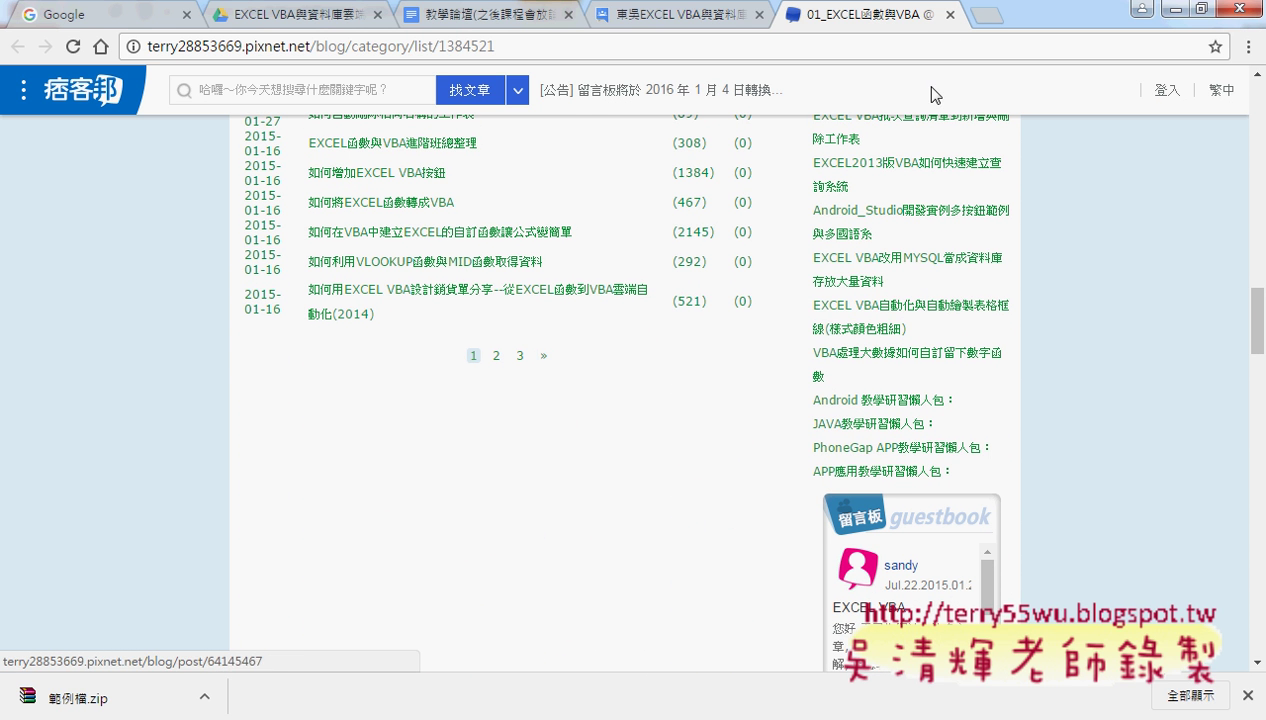
# Step: Close the pixnet blog tab and minimize Chrome so the Excel workbook shows
pyautogui.click(947, 15)
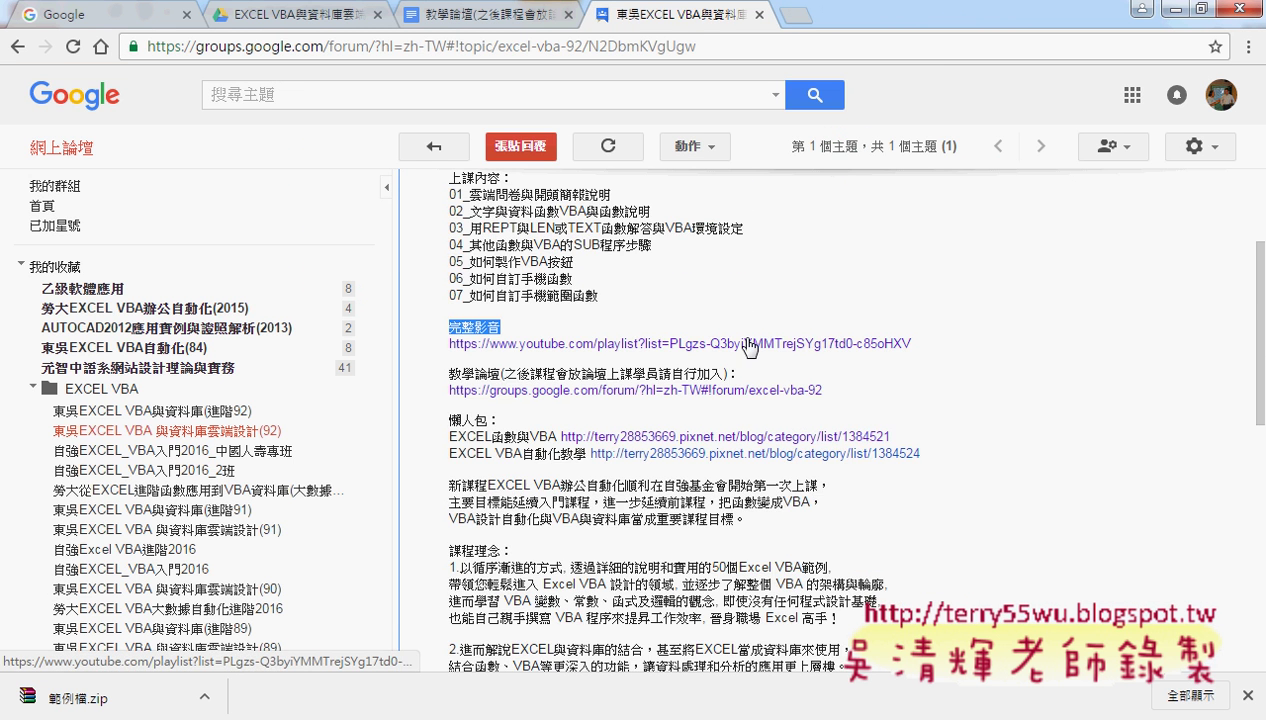
pyautogui.scroll(2, 980, 376)
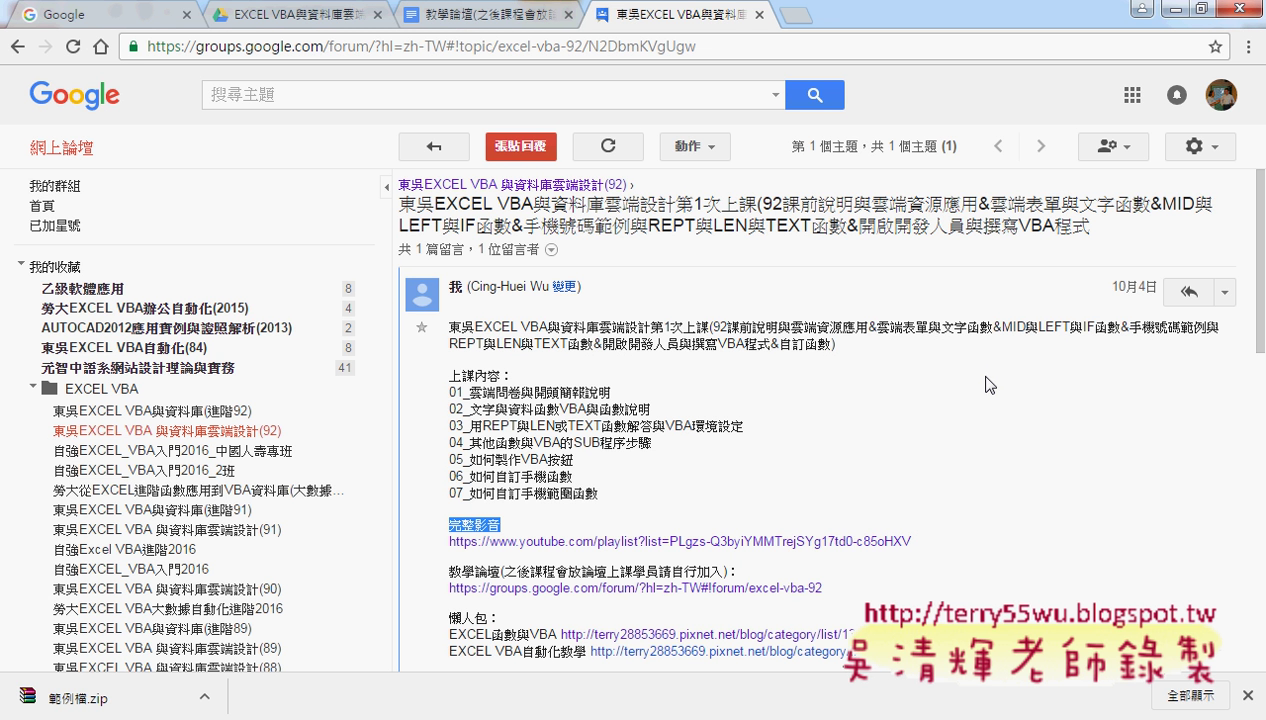
pyautogui.click(1178, 15)
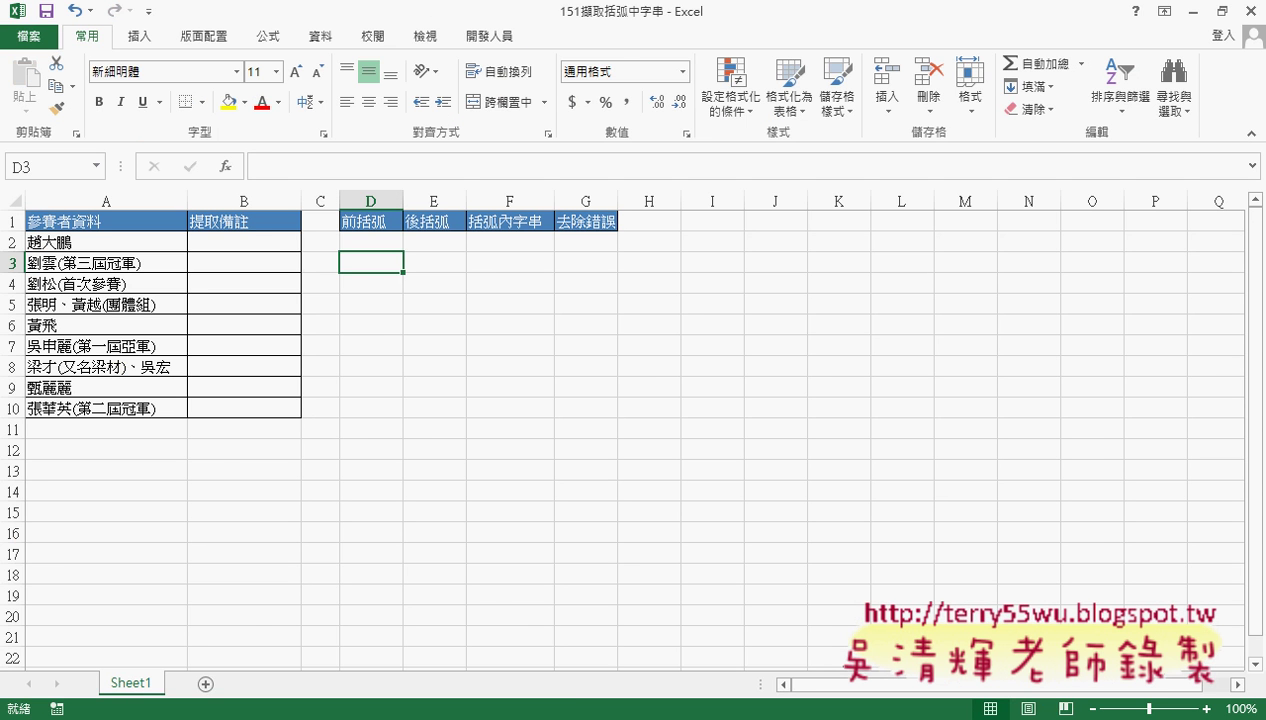
# Step: Close the 01文字與資料函數 workbook from its taskbar thumbnail, answering the save prompt
pyautogui.click(395, 719)
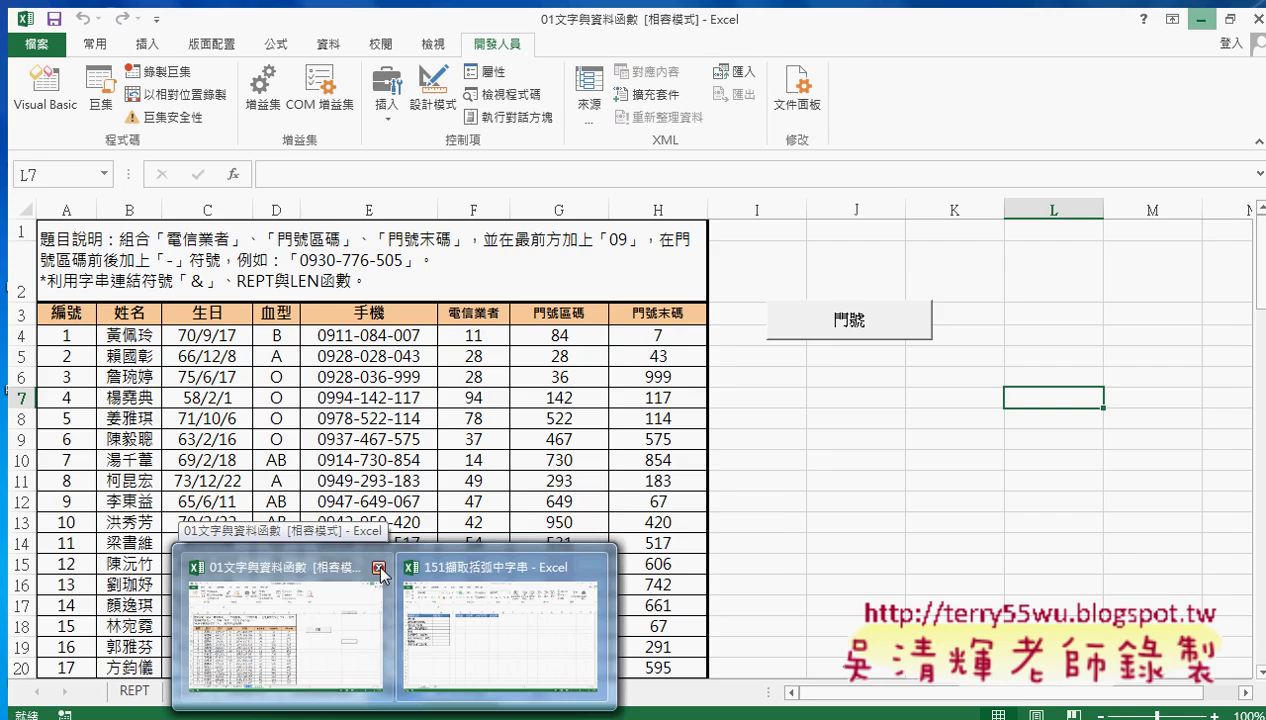
pyautogui.click(373, 567)
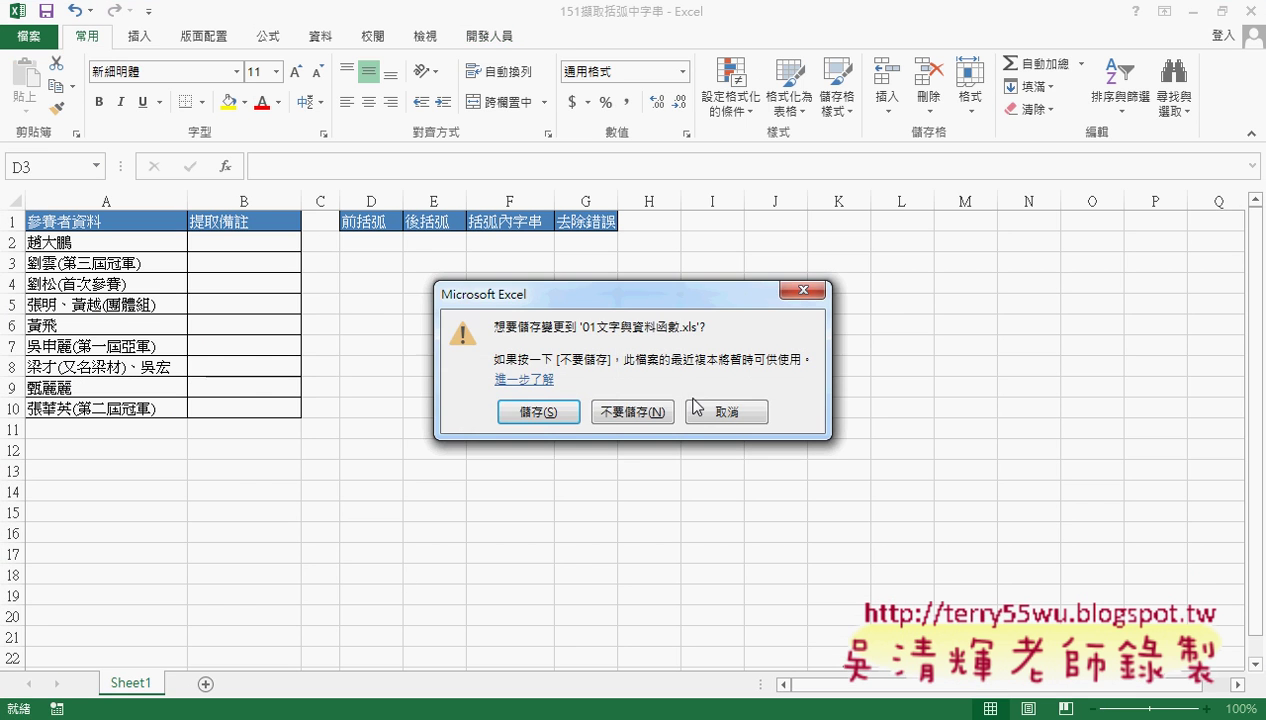
pyautogui.click(542, 414)
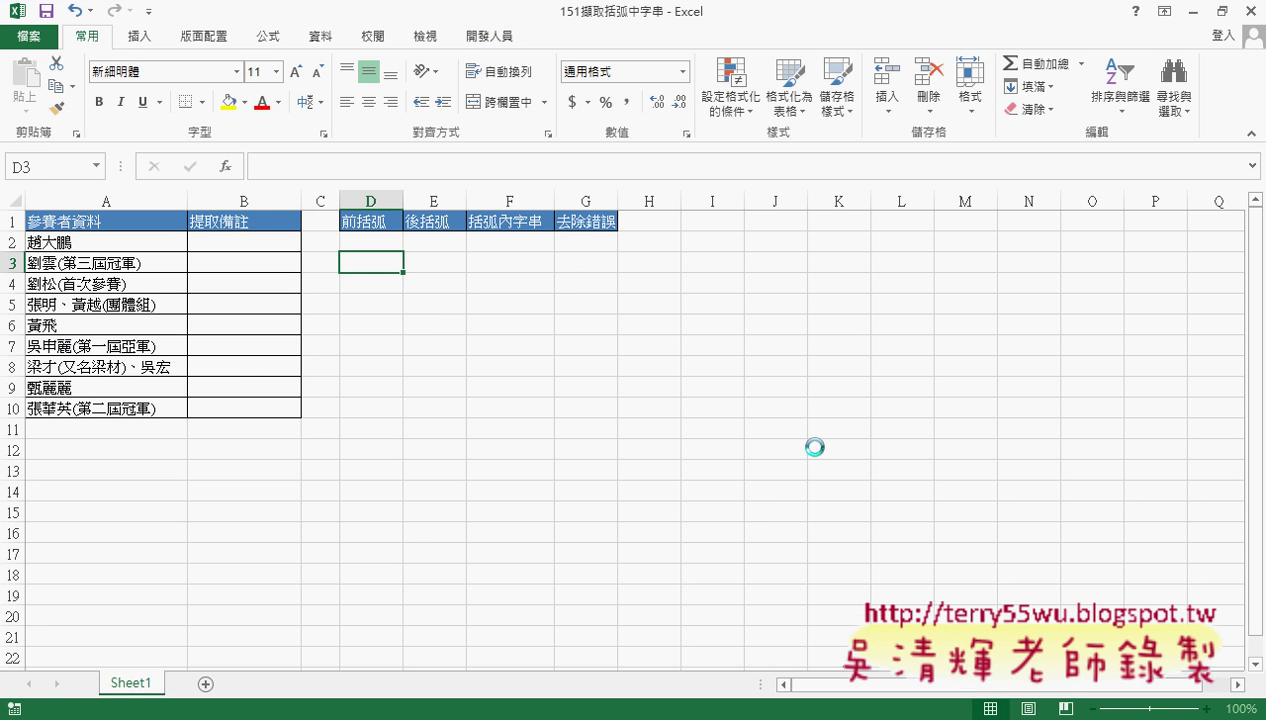
# Step: Check the 前括弧, 後括弧 and 括弧內字串 columns, then start a function in D3
pyautogui.click(378, 245)
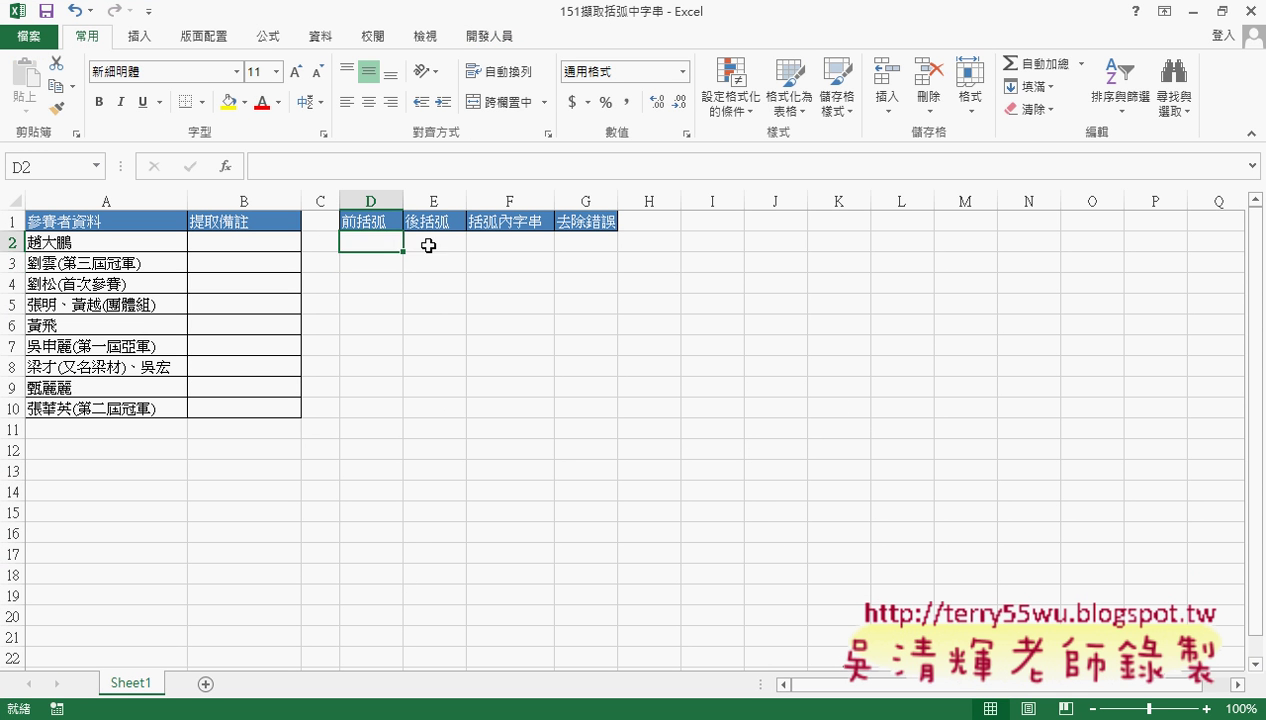
pyautogui.click(428, 243)
pyautogui.click(485, 243)
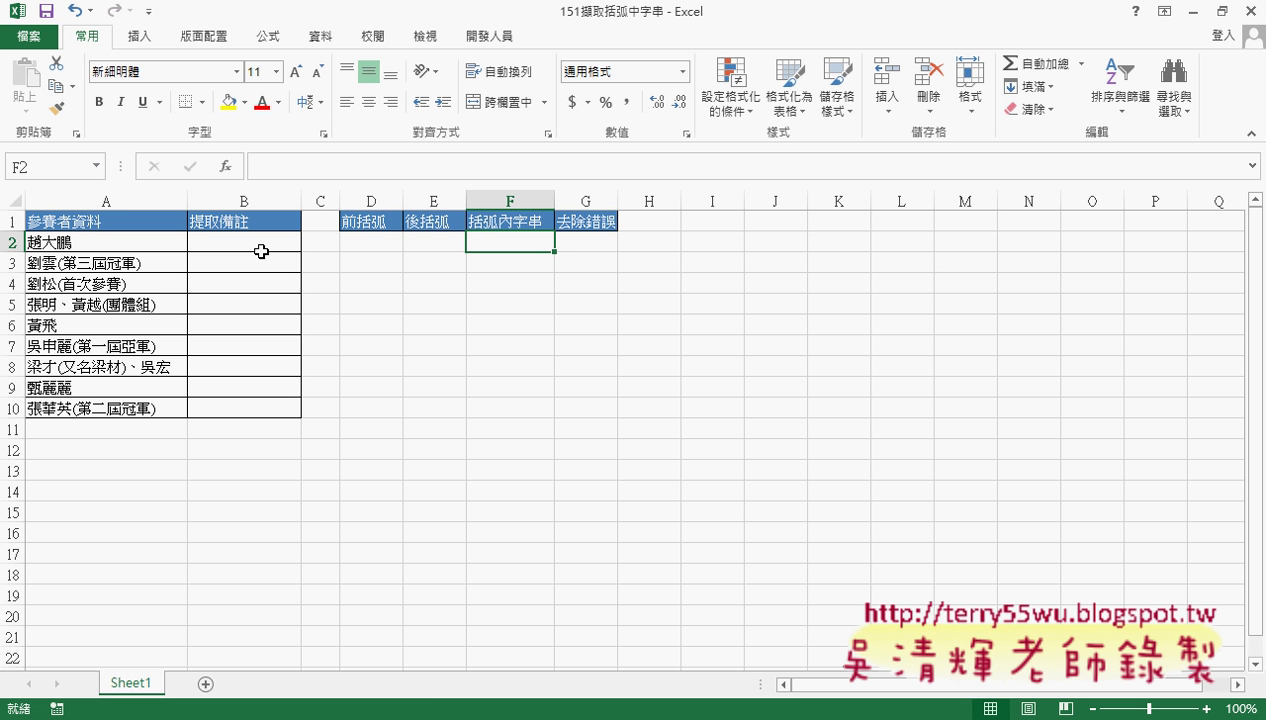
pyautogui.click(369, 242)
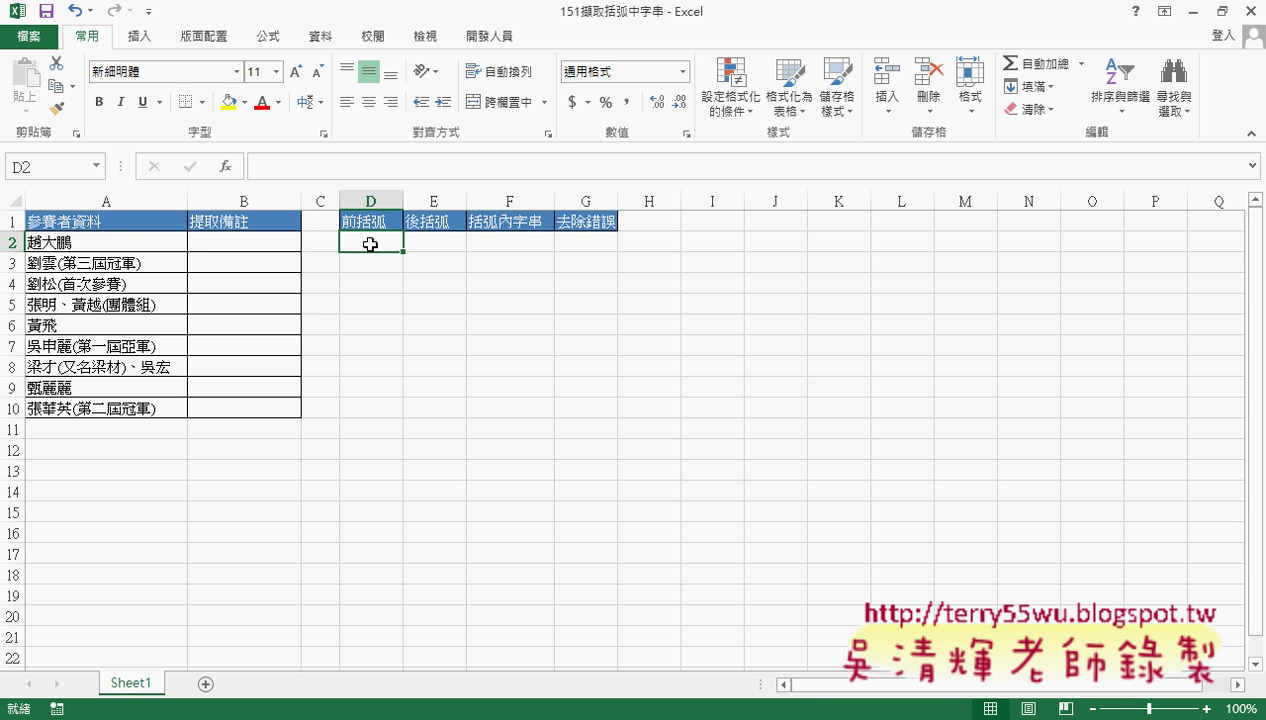
pyautogui.click(370, 266)
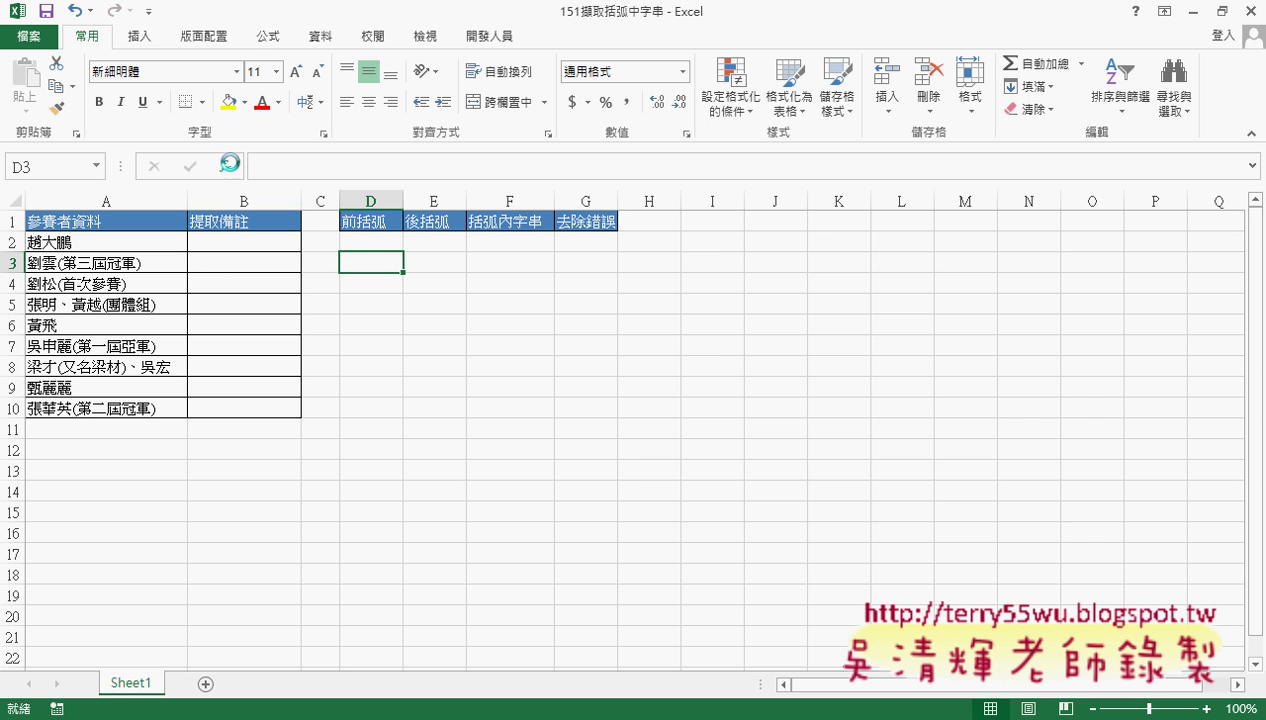
pyautogui.click(226, 166)
# Step: Filter Insert Function to the 文字 category and select FIND to read its syntax
pyautogui.click(823, 229)
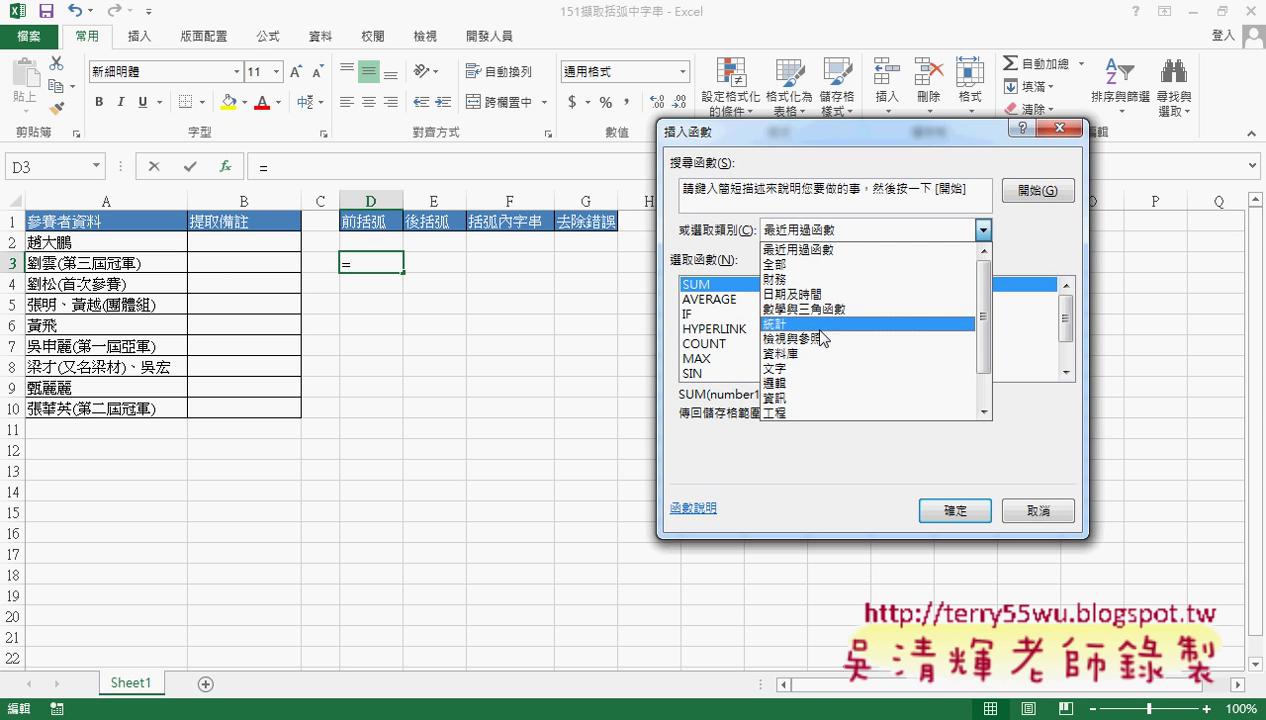
pyautogui.click(820, 368)
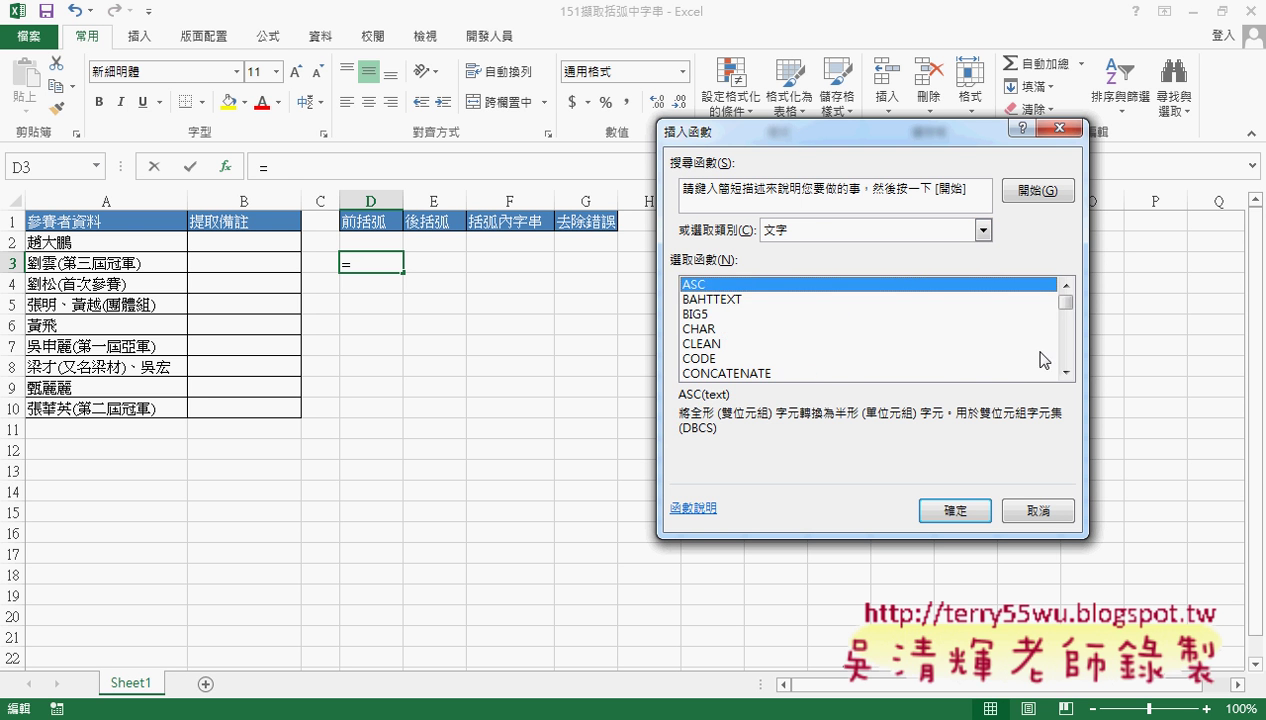
pyautogui.moveTo(1065, 295); pyautogui.dragTo(1066, 330)
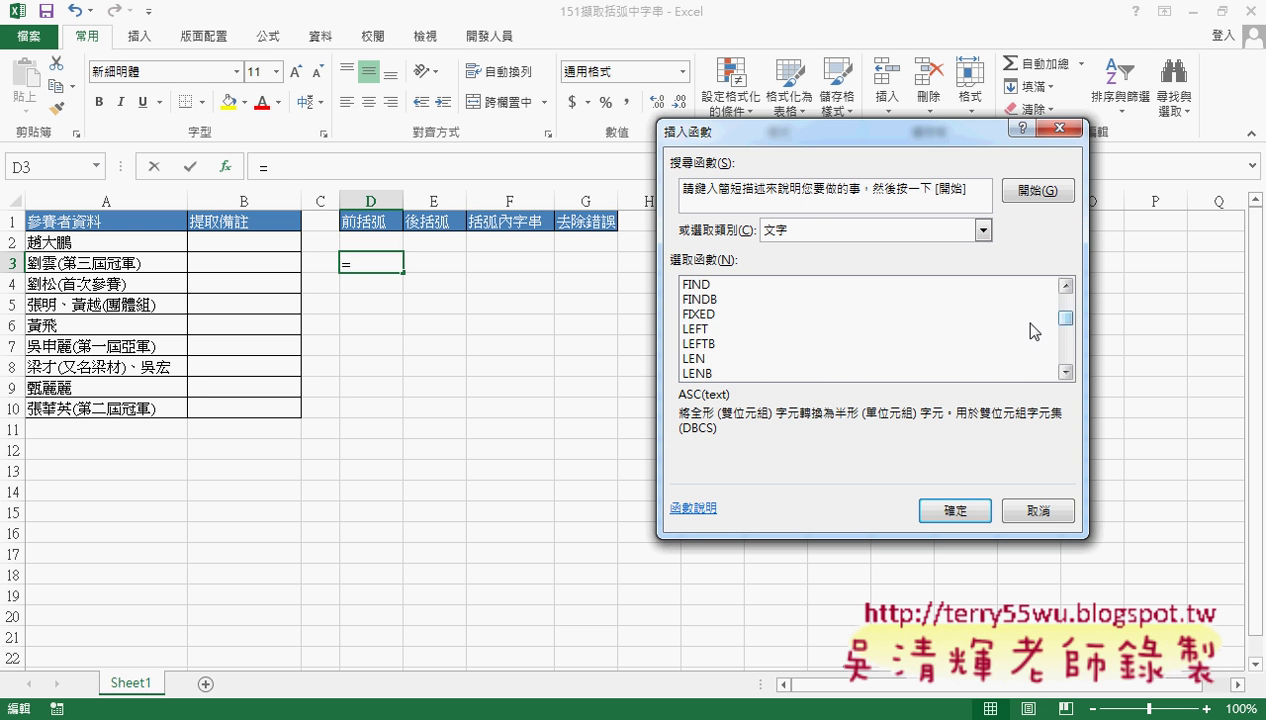
pyautogui.click(929, 286)
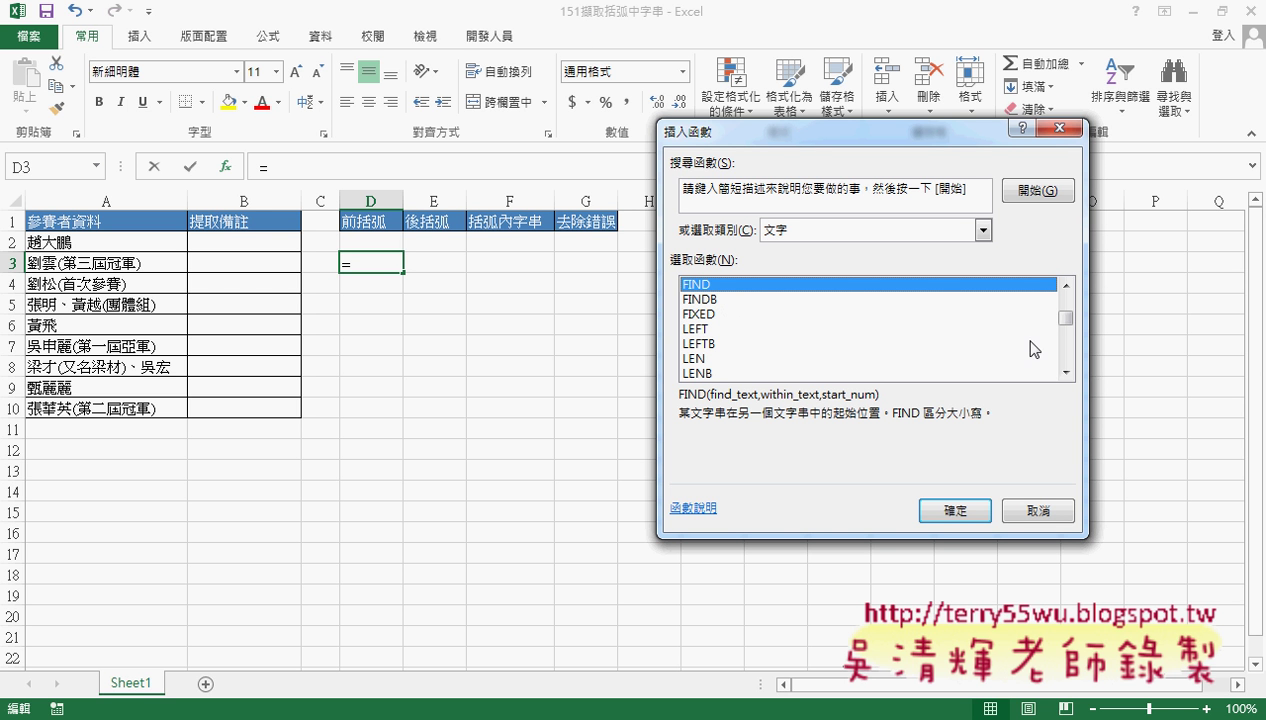
pyautogui.moveTo(1066, 317); pyautogui.dragTo(1068, 345)
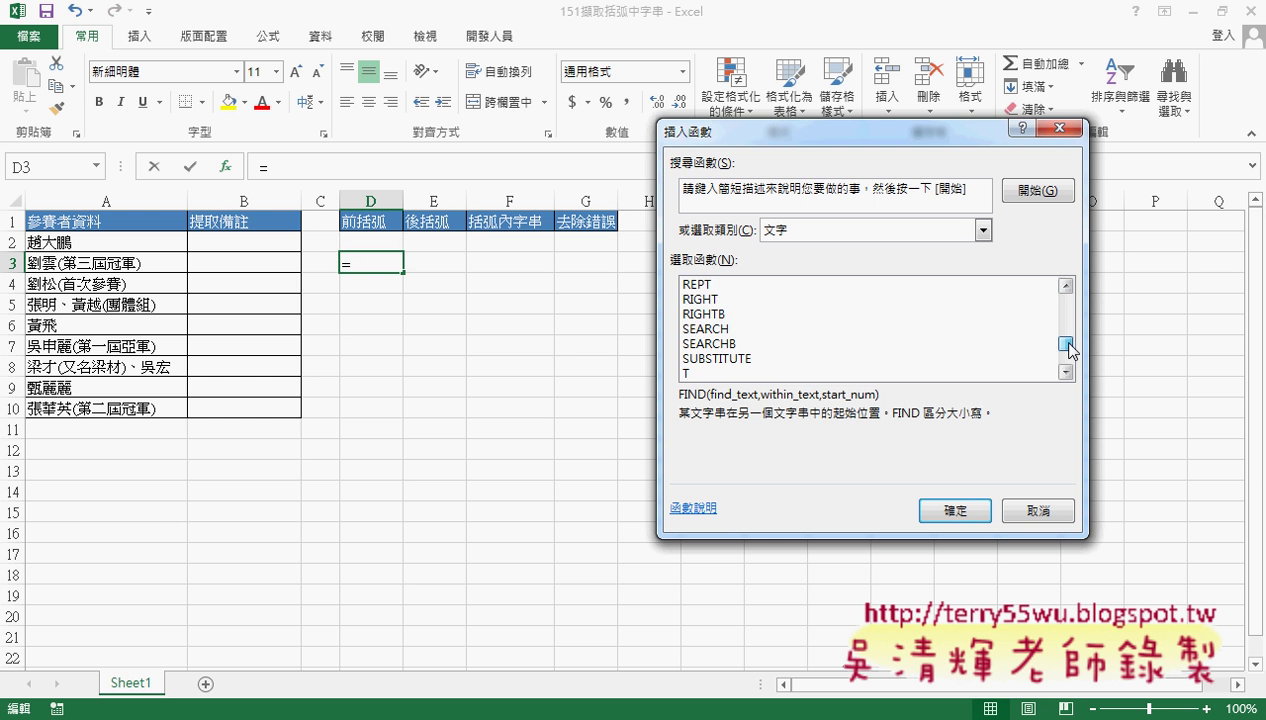
# Step: Select SEARCH and note that its description says it ignores case
pyautogui.click(717, 330)
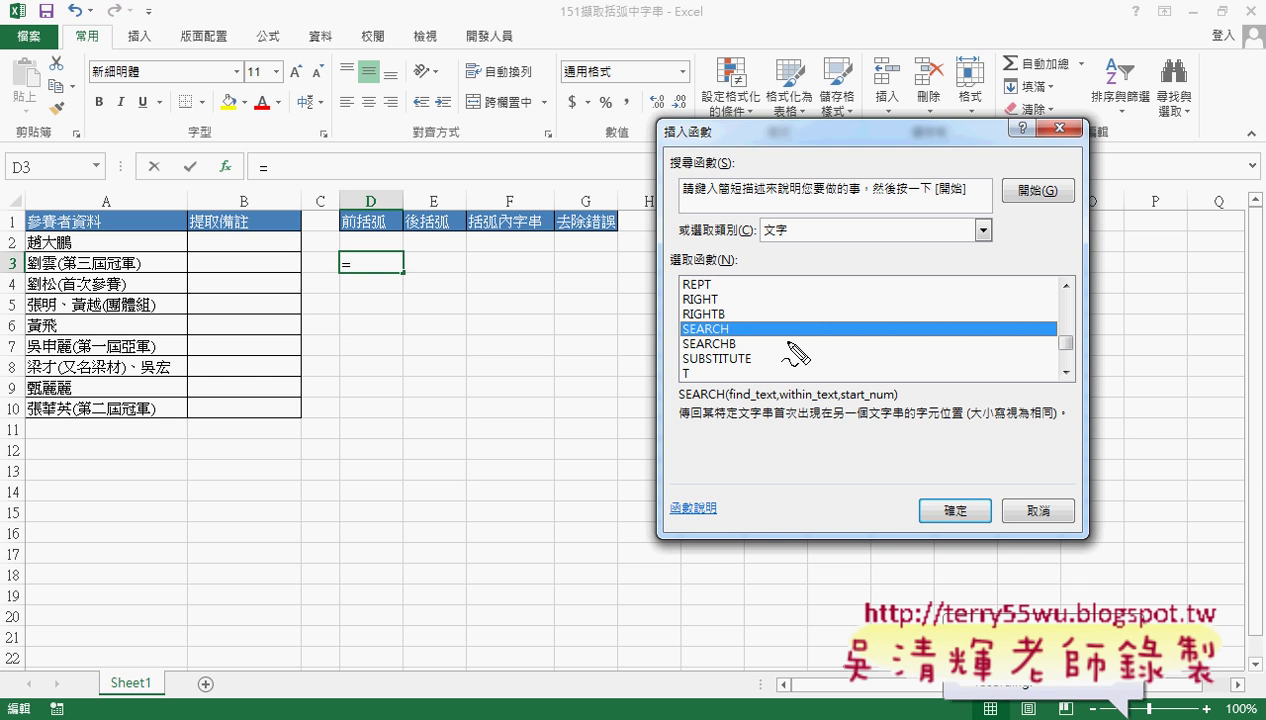
pyautogui.moveTo(975, 425); pyautogui.dragTo(1048, 424)
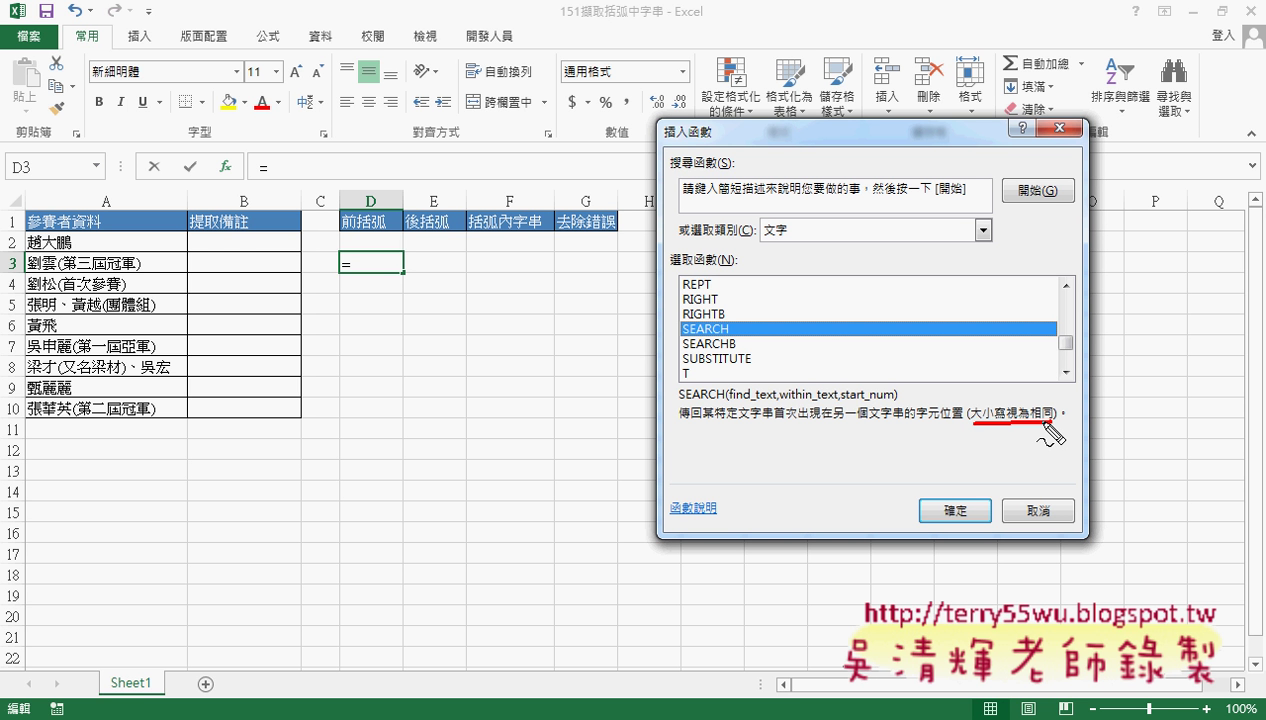
pyautogui.press('Escape')
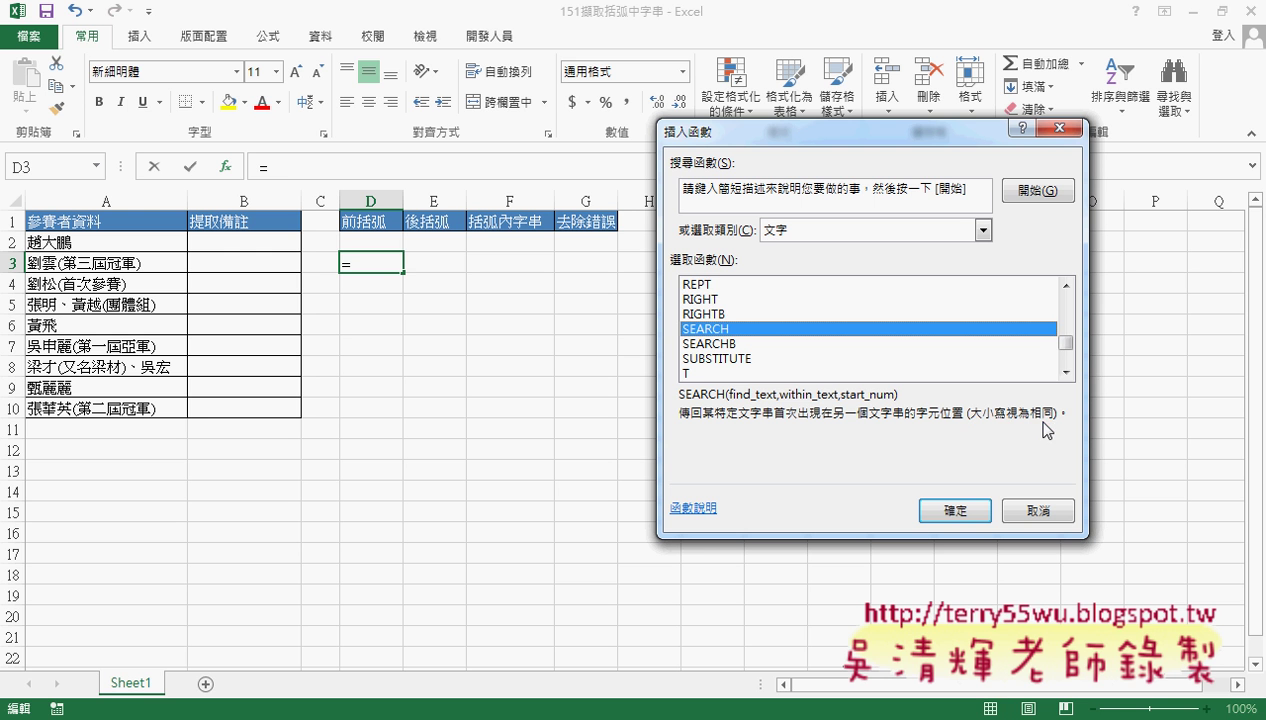
# Step: Scroll back up the text functions, choose FIND and confirm it for D3
pyautogui.click(1066, 285)
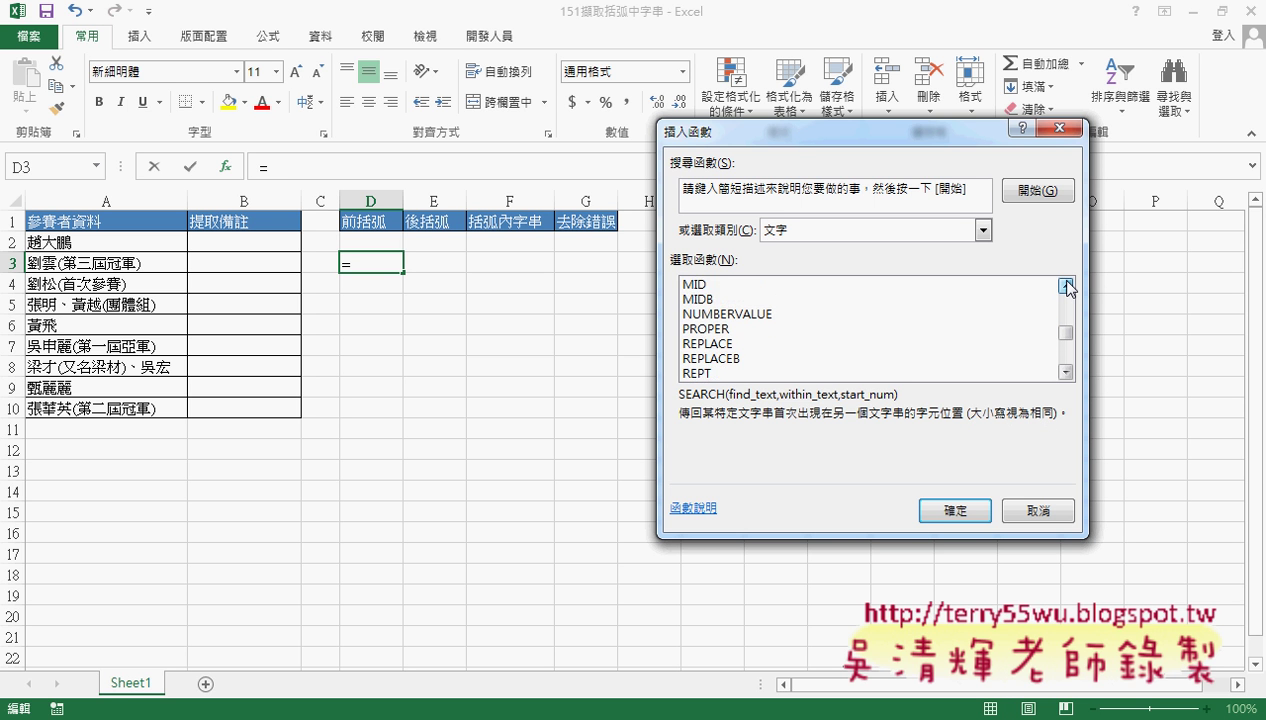
pyautogui.click(1066, 285)
pyautogui.click(1066, 285)
pyautogui.click(1066, 285)
pyautogui.click(1066, 285)
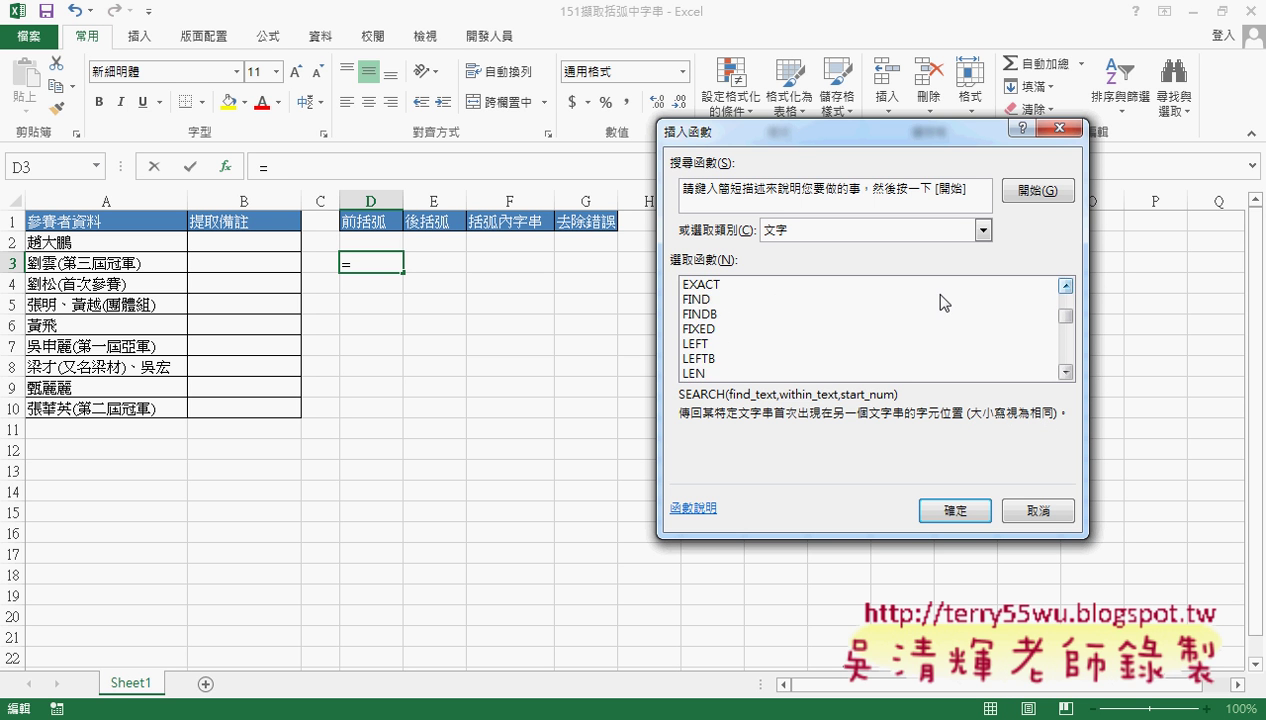
pyautogui.click(722, 300)
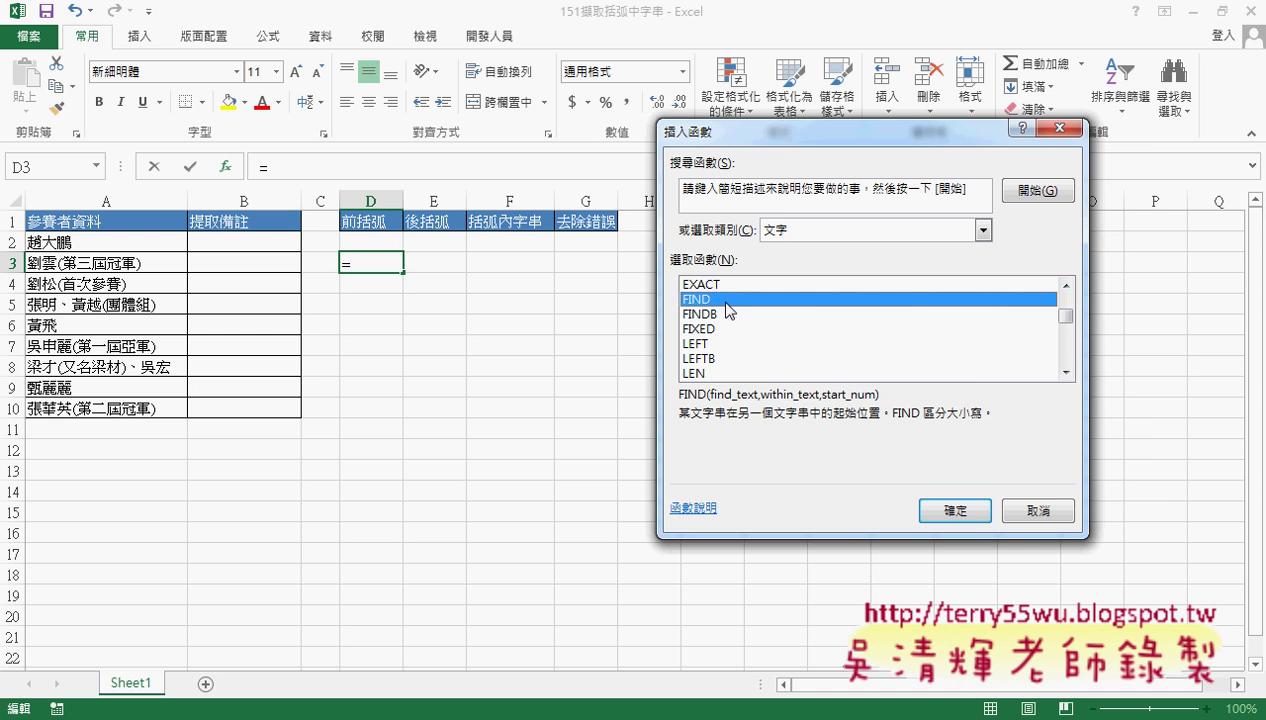
pyautogui.click(965, 520)
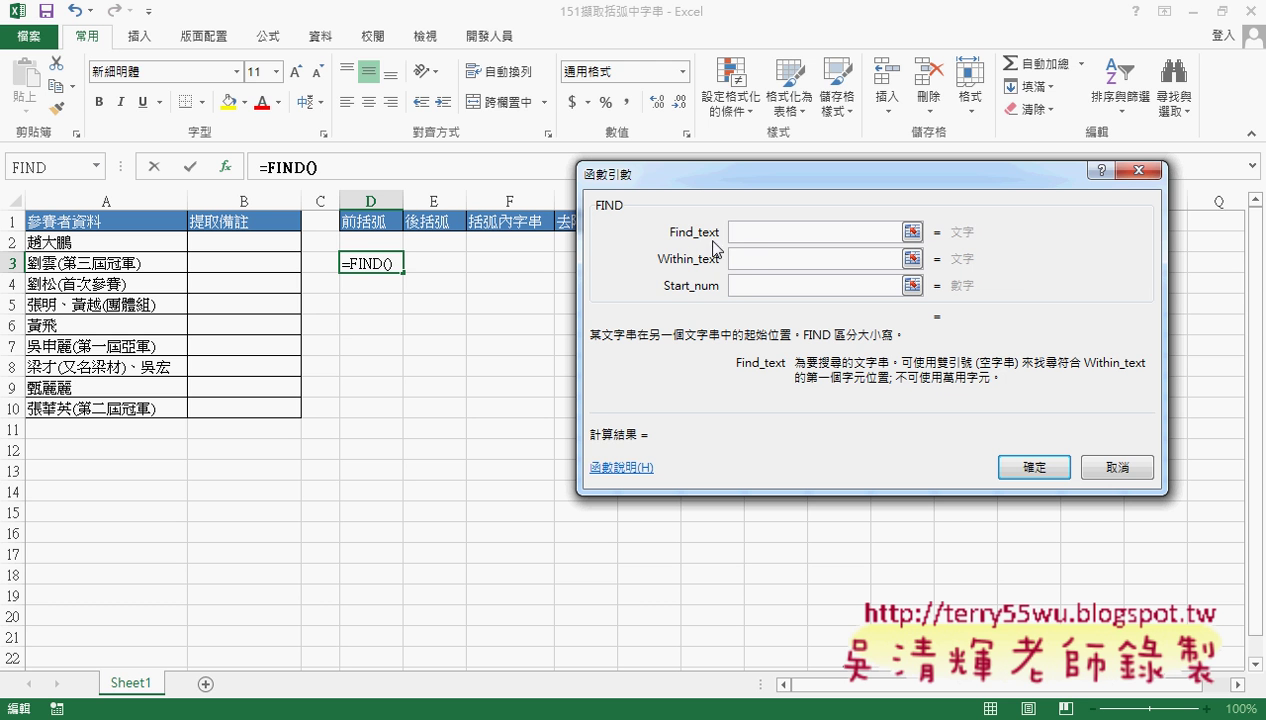
# Step: Enter ( as Find_text and A3 as Within_text, so D3 is =FIND("(",A3) returning 3
pyautogui.write('(')
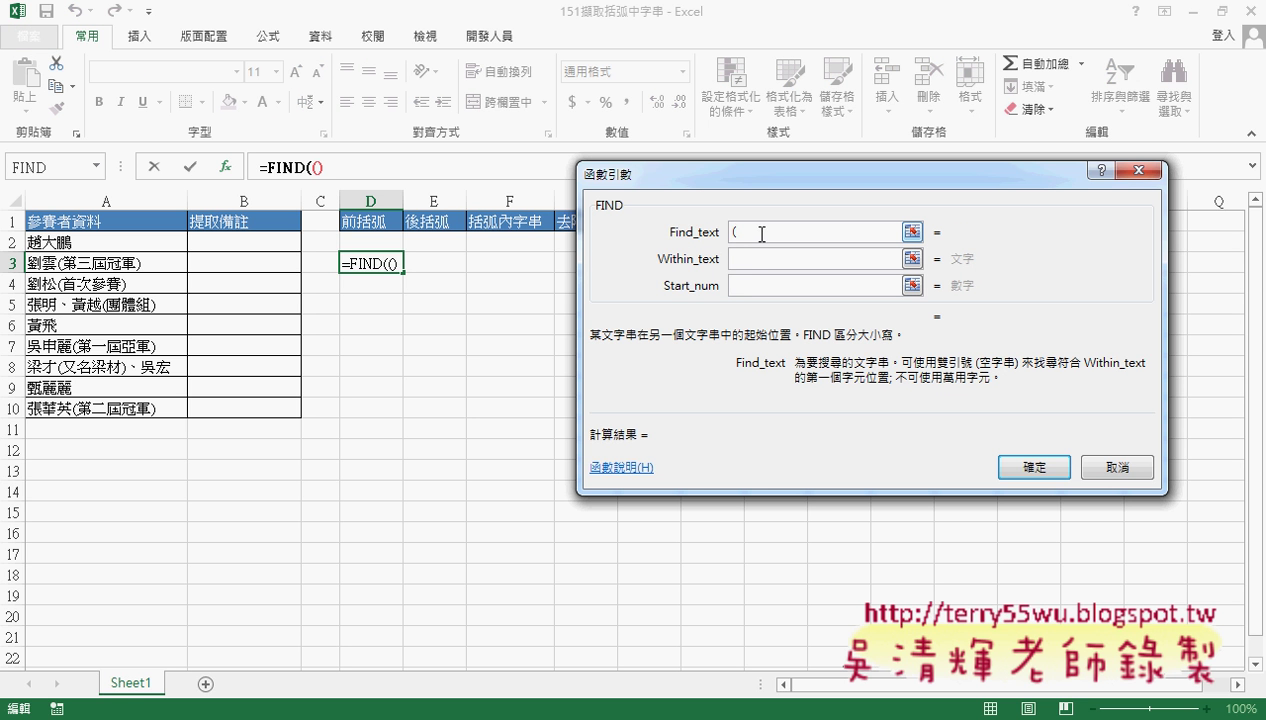
pyautogui.click(778, 258)
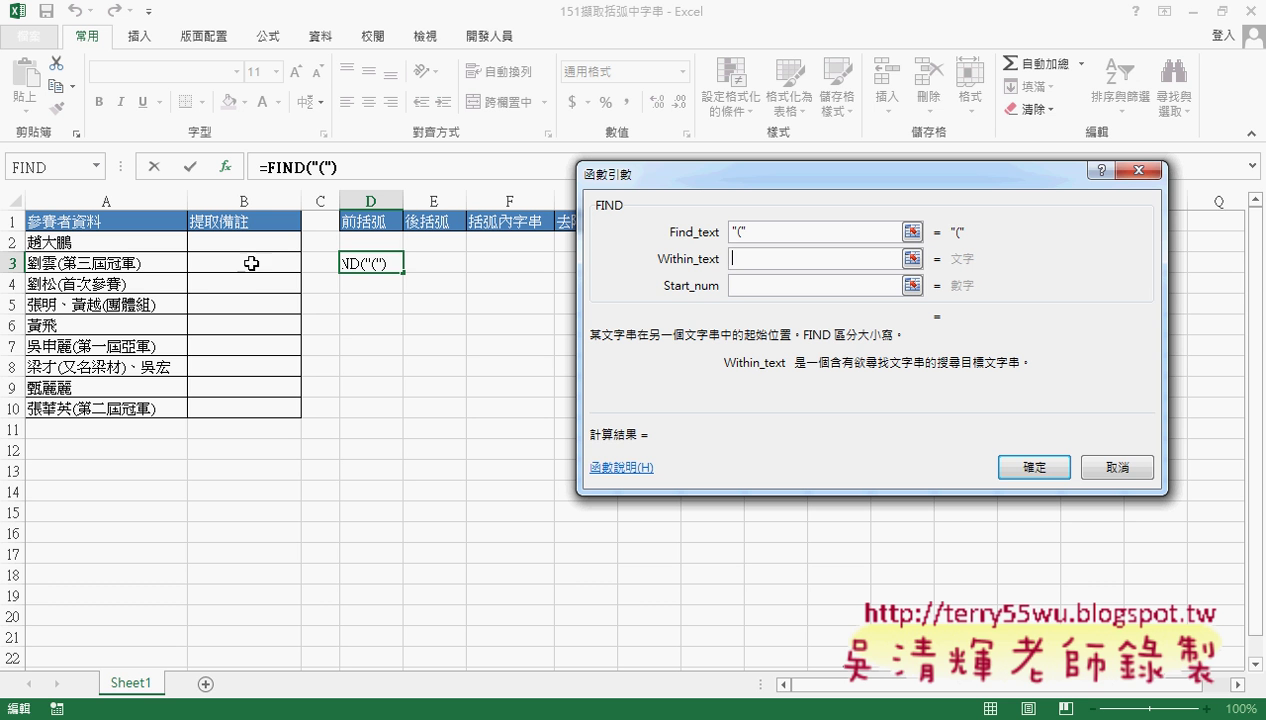
pyautogui.click(68, 263)
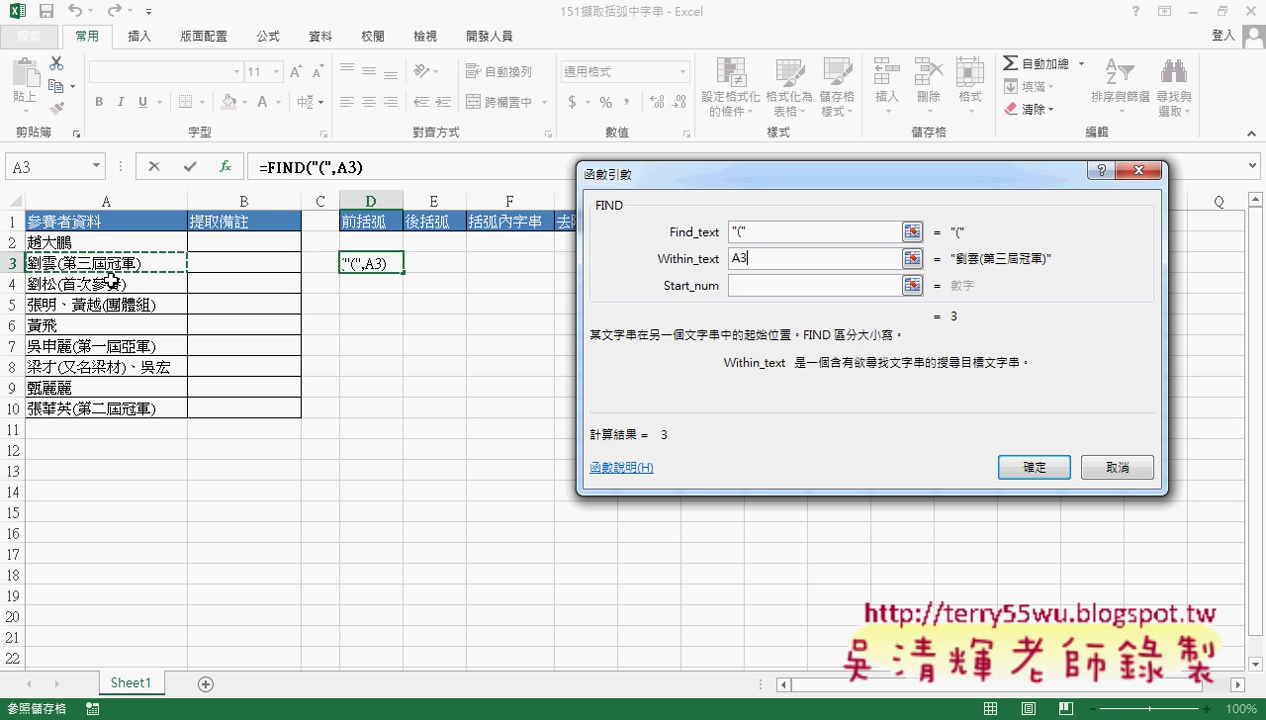
pyautogui.click(757, 285)
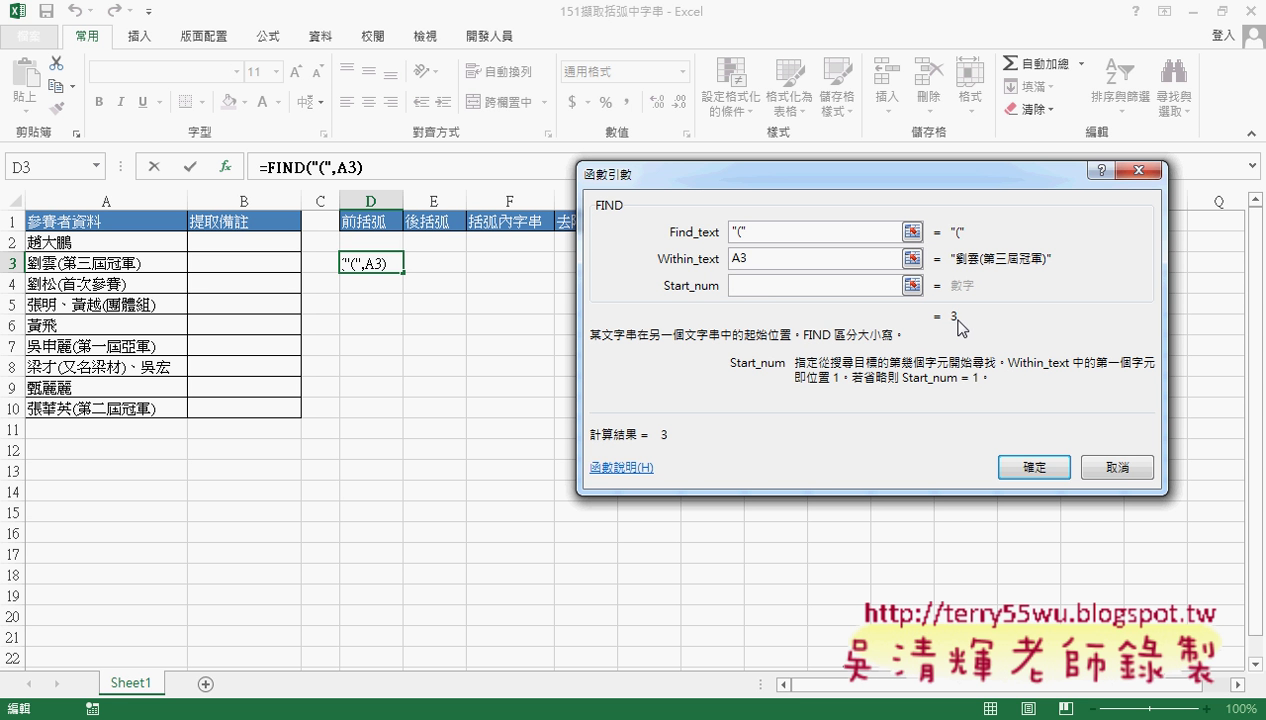
pyautogui.click(1040, 467)
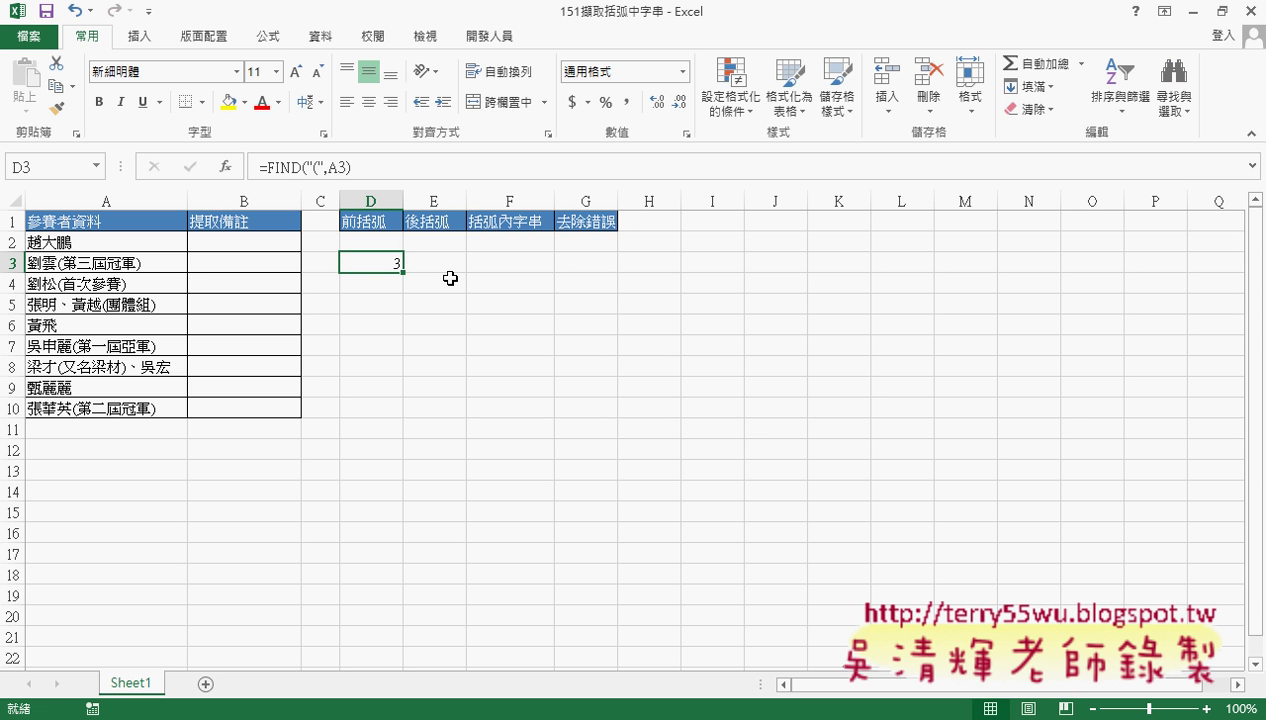
# Step: Copy the =FIND("(",A3) formula text from D3's formula bar
pyautogui.click(460, 270)
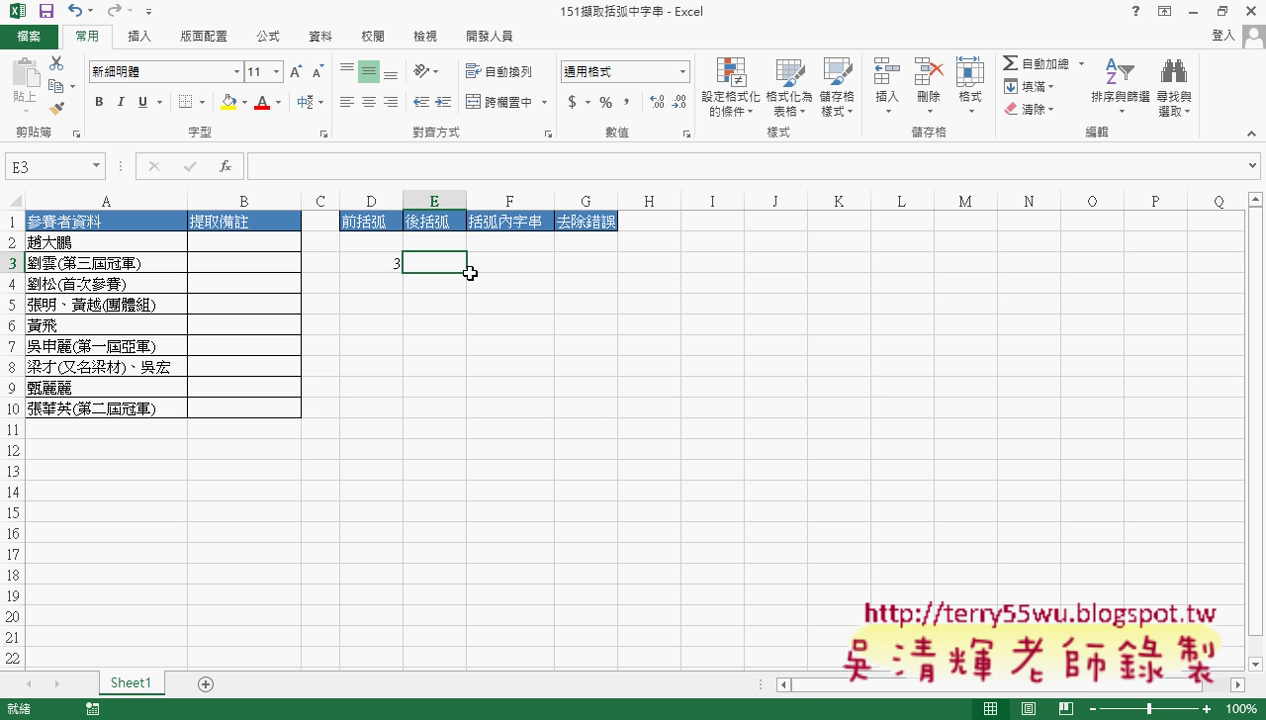
pyautogui.click(384, 259)
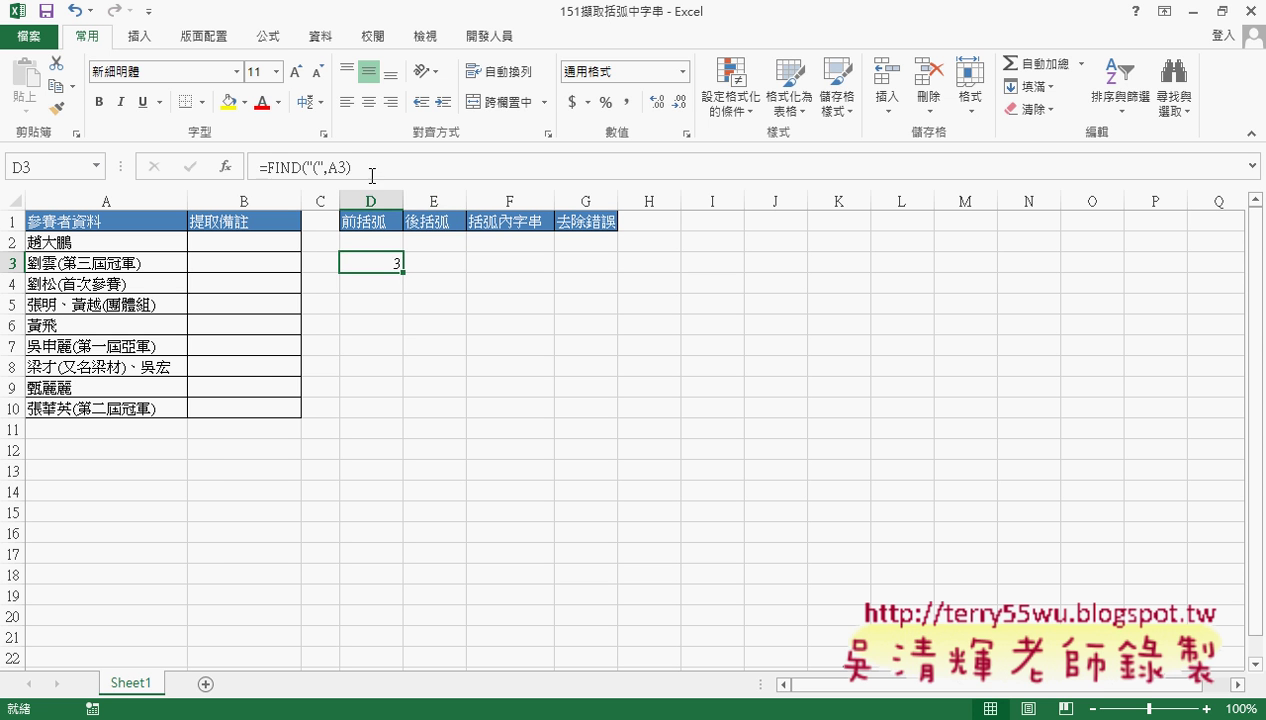
pyautogui.moveTo(367, 167); pyautogui.dragTo(259, 167)
pyautogui.rightClick(290, 167)
pyautogui.click(334, 203)
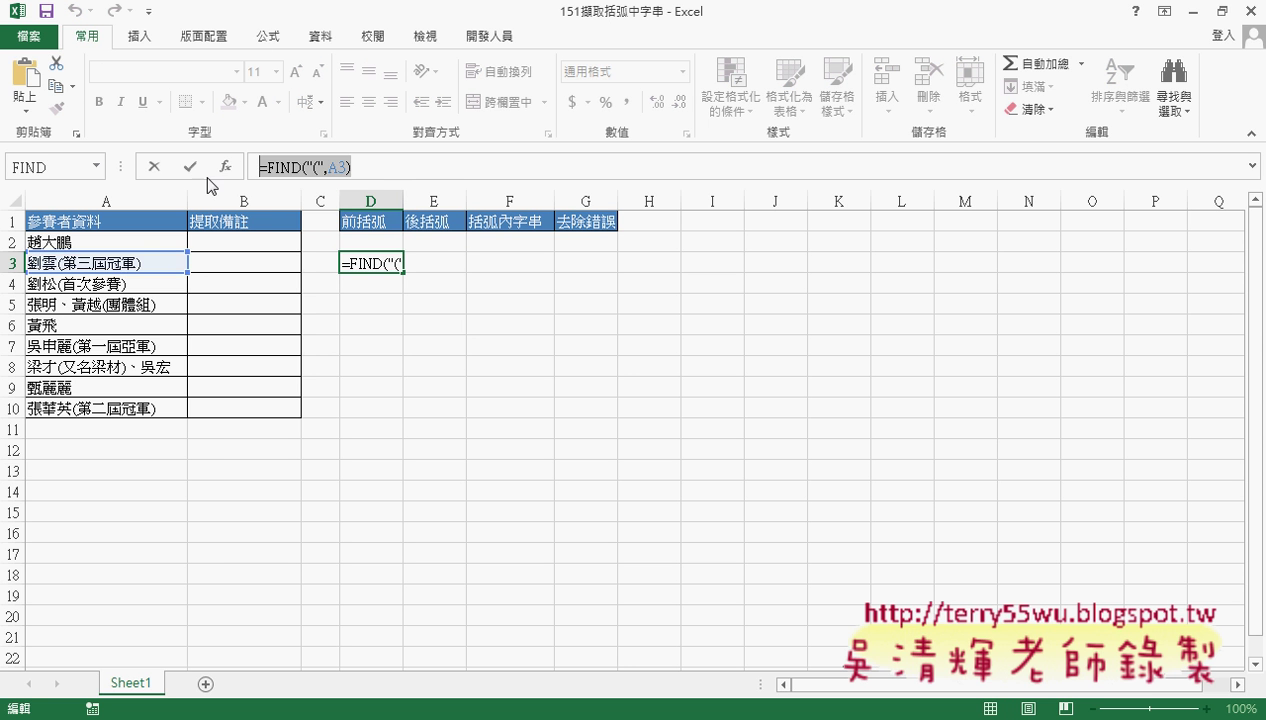
pyautogui.click(154, 167)
# Step: Paste the formula into E3 and change "(" to ")" so E3 returns 9
pyautogui.click(440, 263)
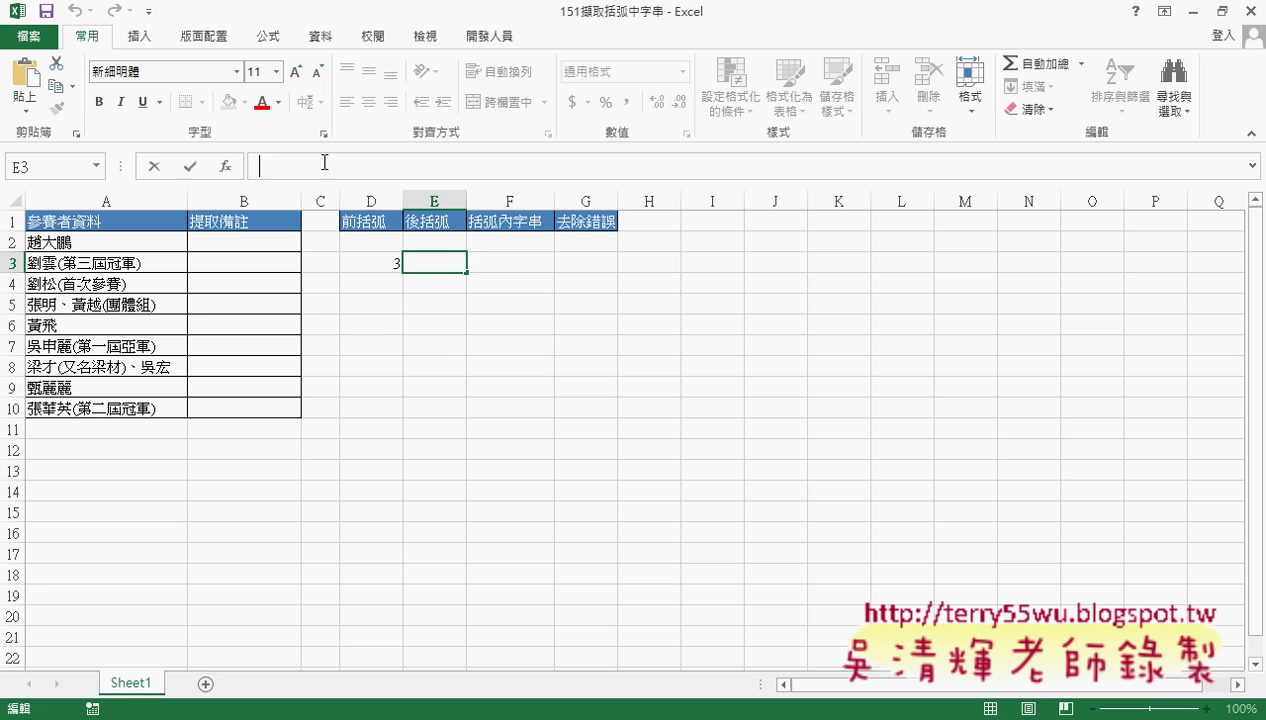
pyautogui.rightClick(318, 160)
pyautogui.click(365, 256)
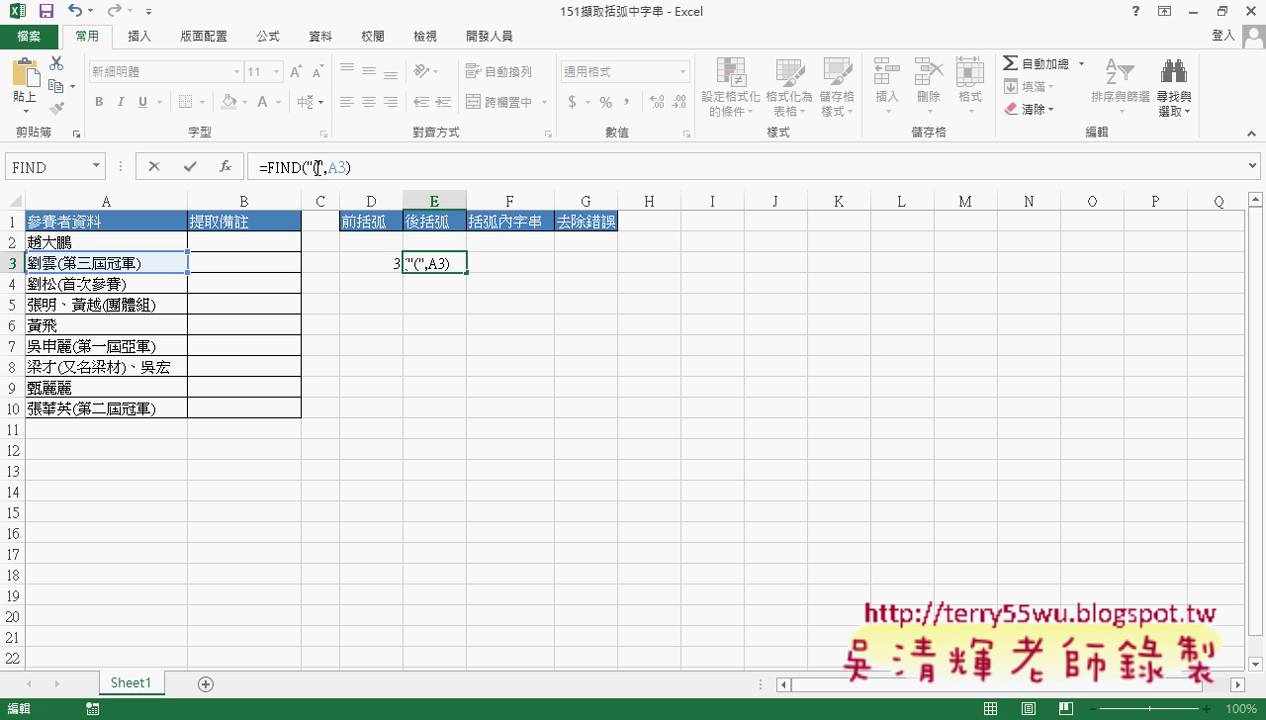
pyautogui.click(313, 167)
pyautogui.write(')')
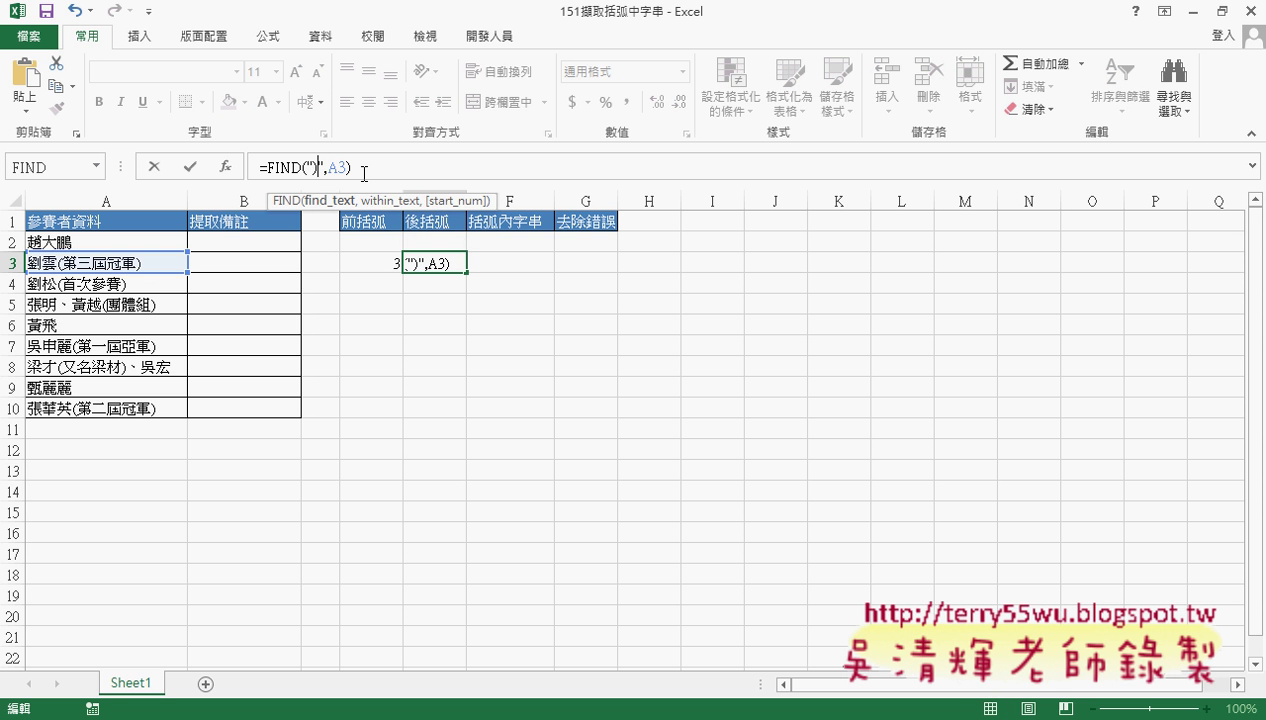
pyautogui.click(186, 167)
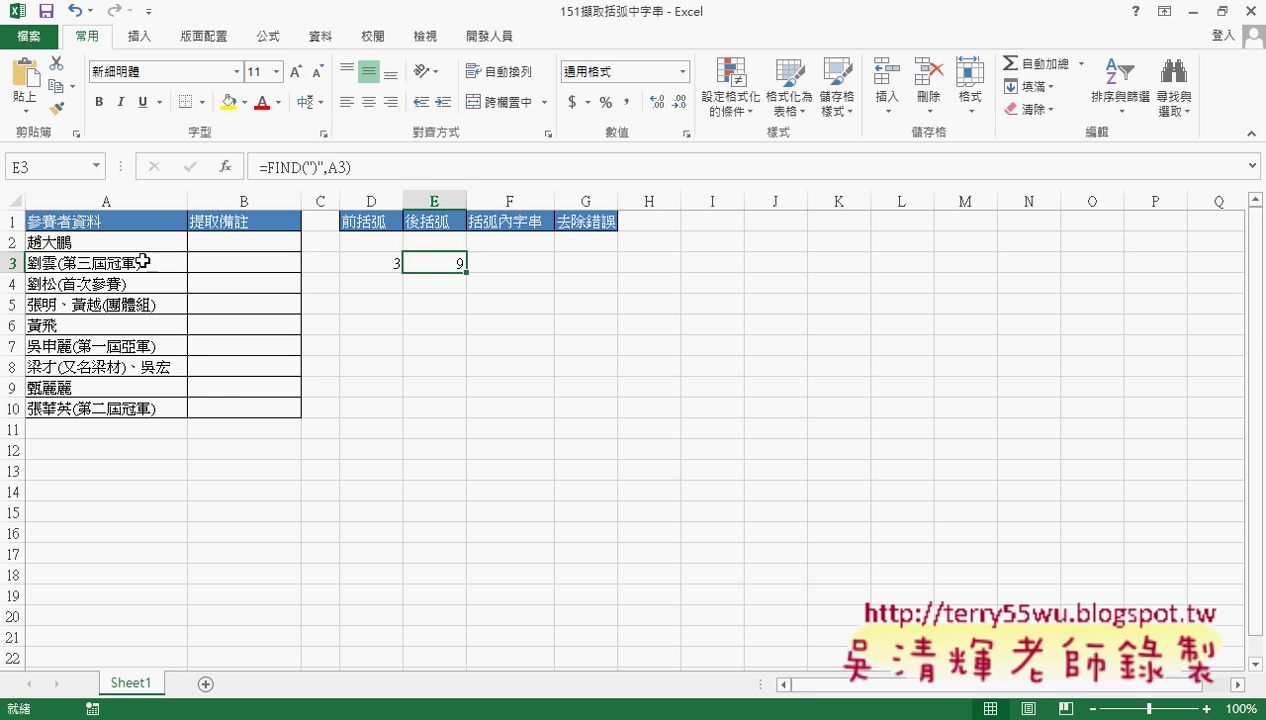
pyautogui.click(533, 265)
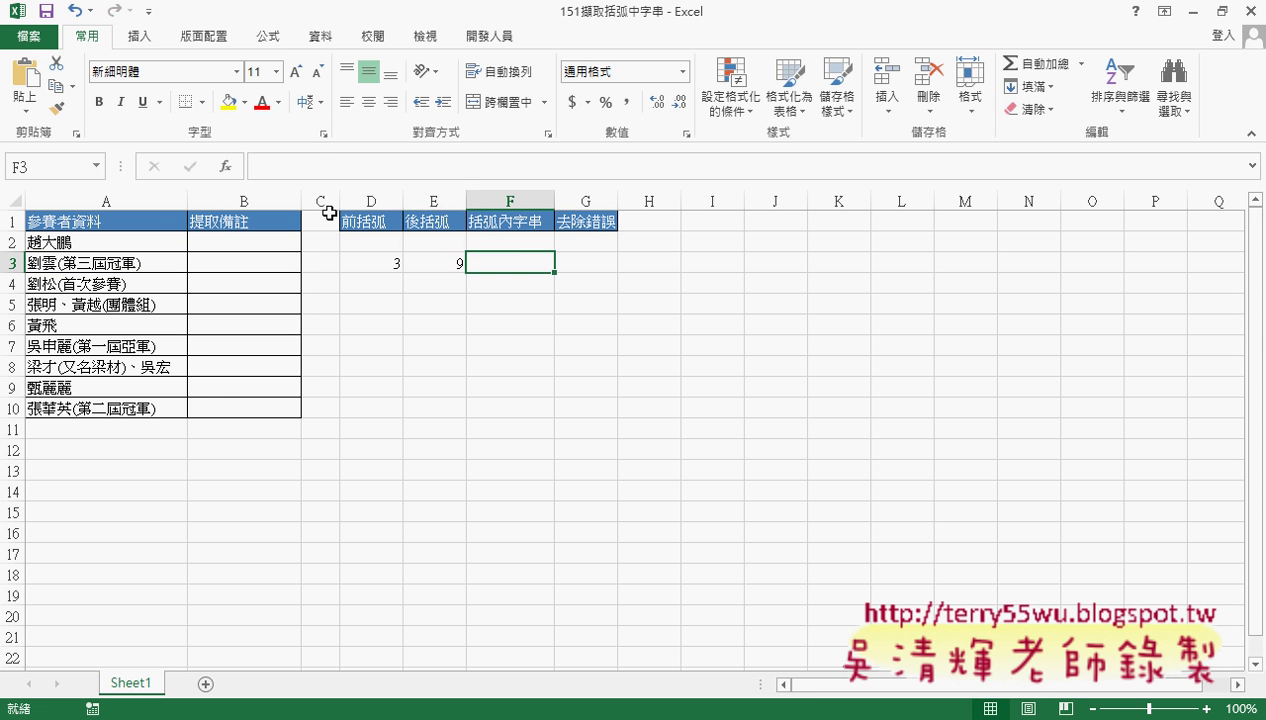
# Step: Insert MID into F3 with A3 as Text and D3+1 as Start_num
pyautogui.click(225, 168)
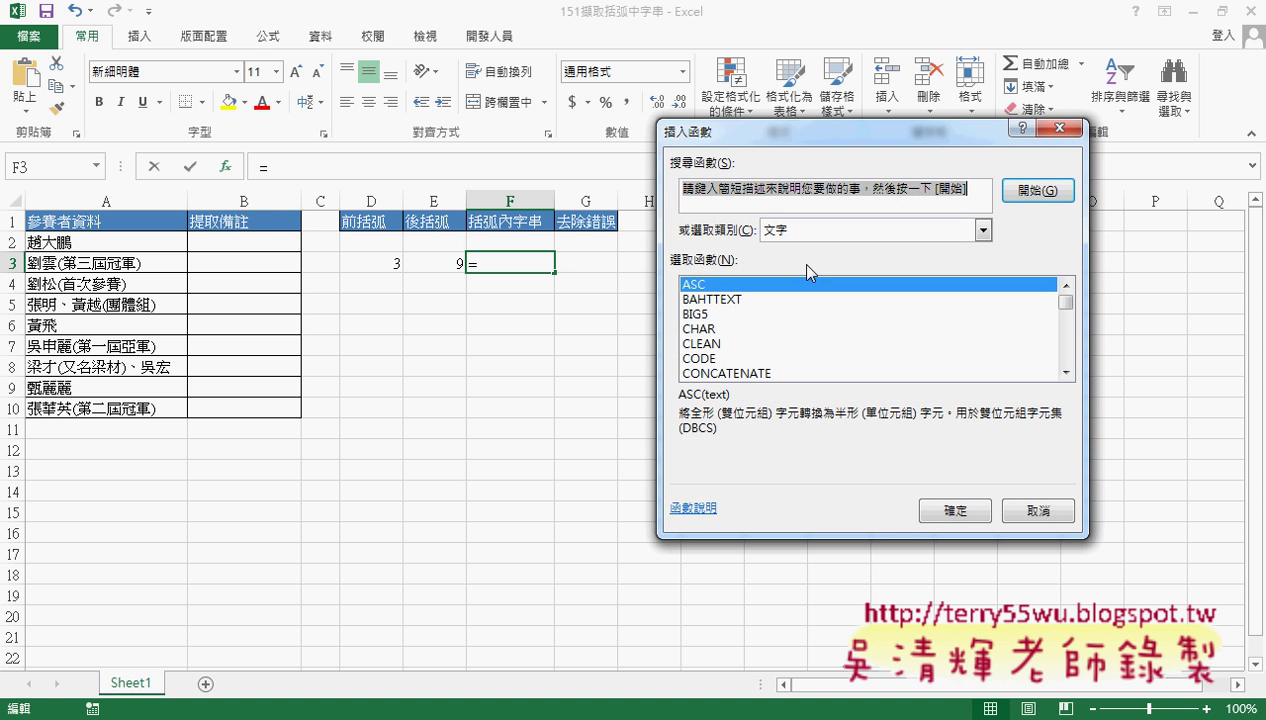
pyautogui.moveTo(1066, 303); pyautogui.dragTo(1068, 330)
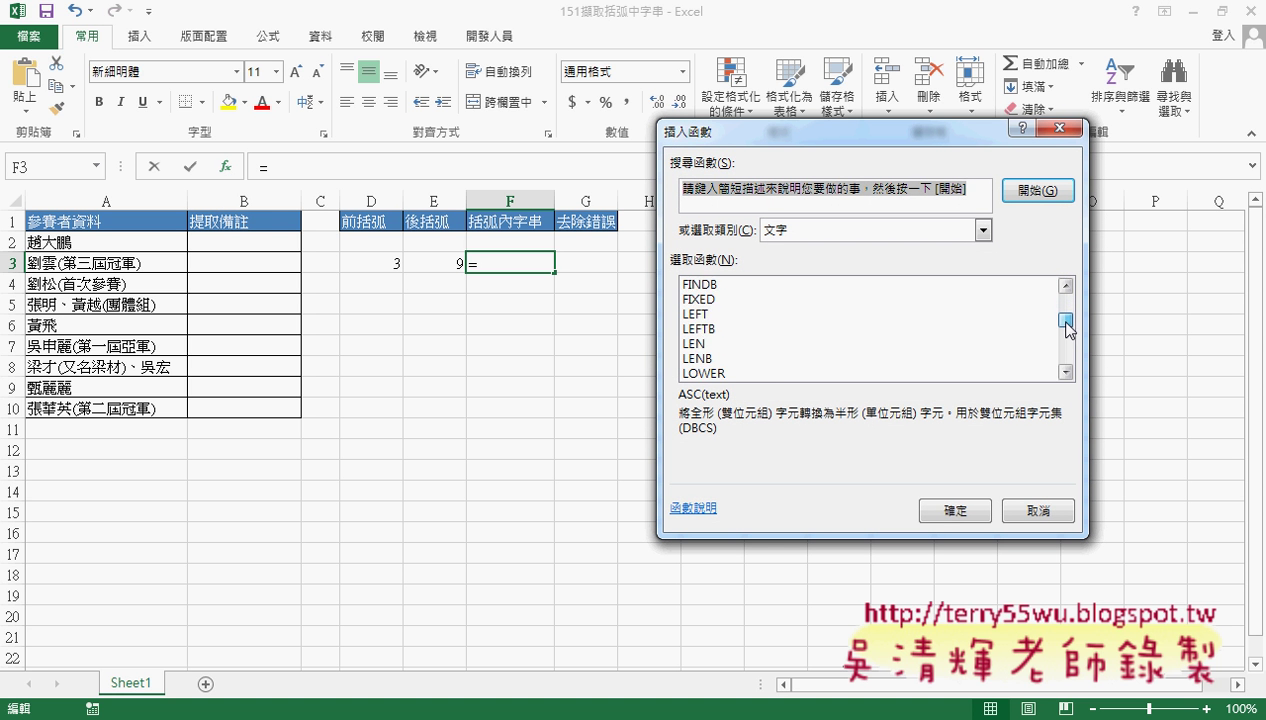
pyautogui.click(694, 343)
pyautogui.click(955, 510)
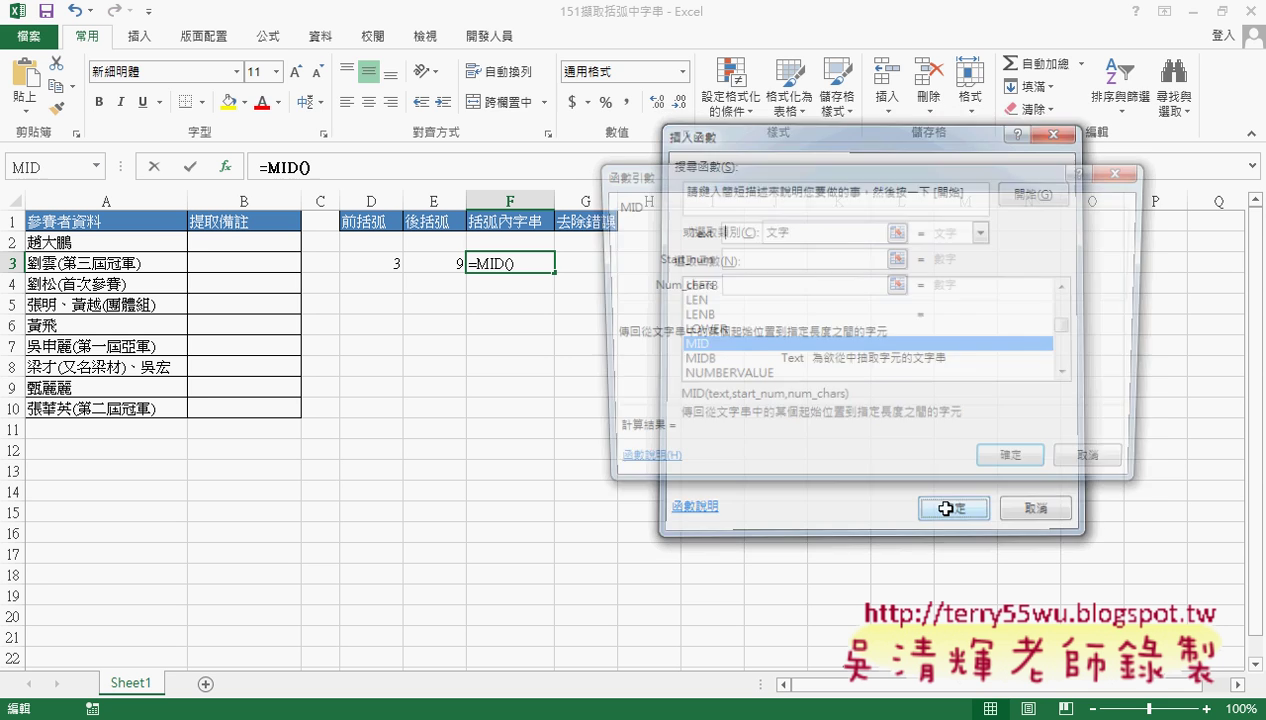
pyautogui.click(132, 261)
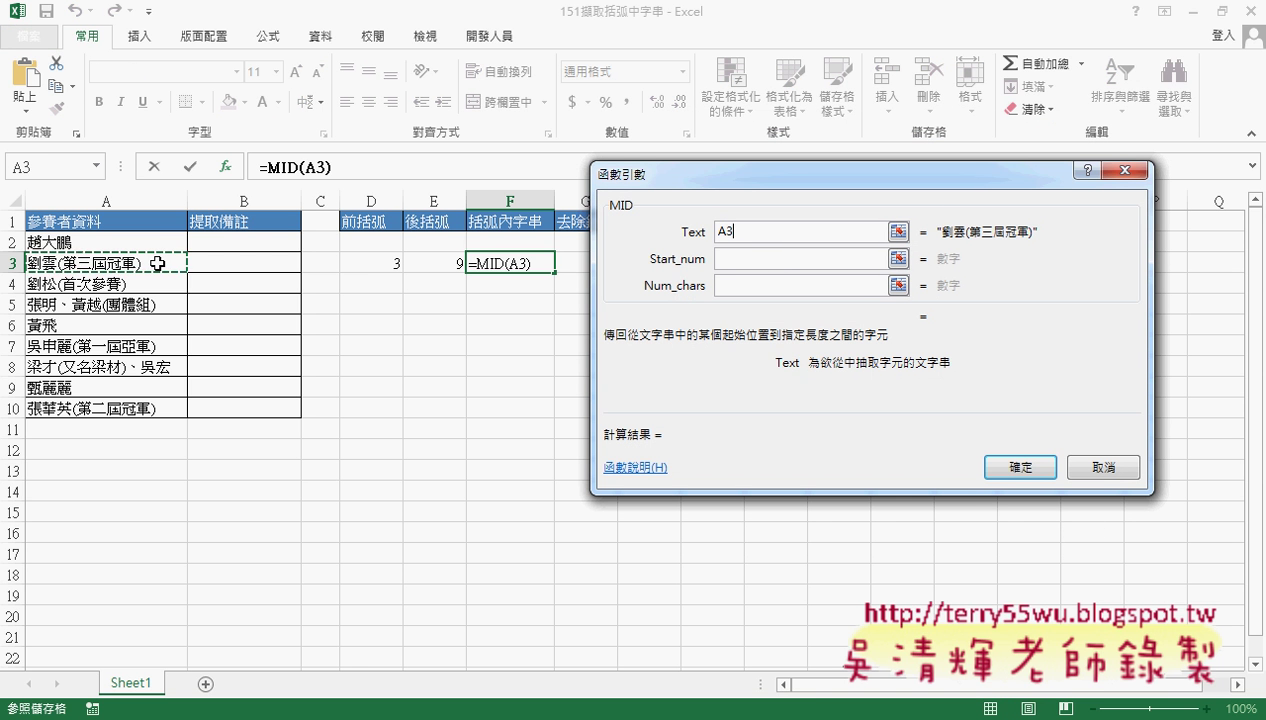
pyautogui.click(781, 257)
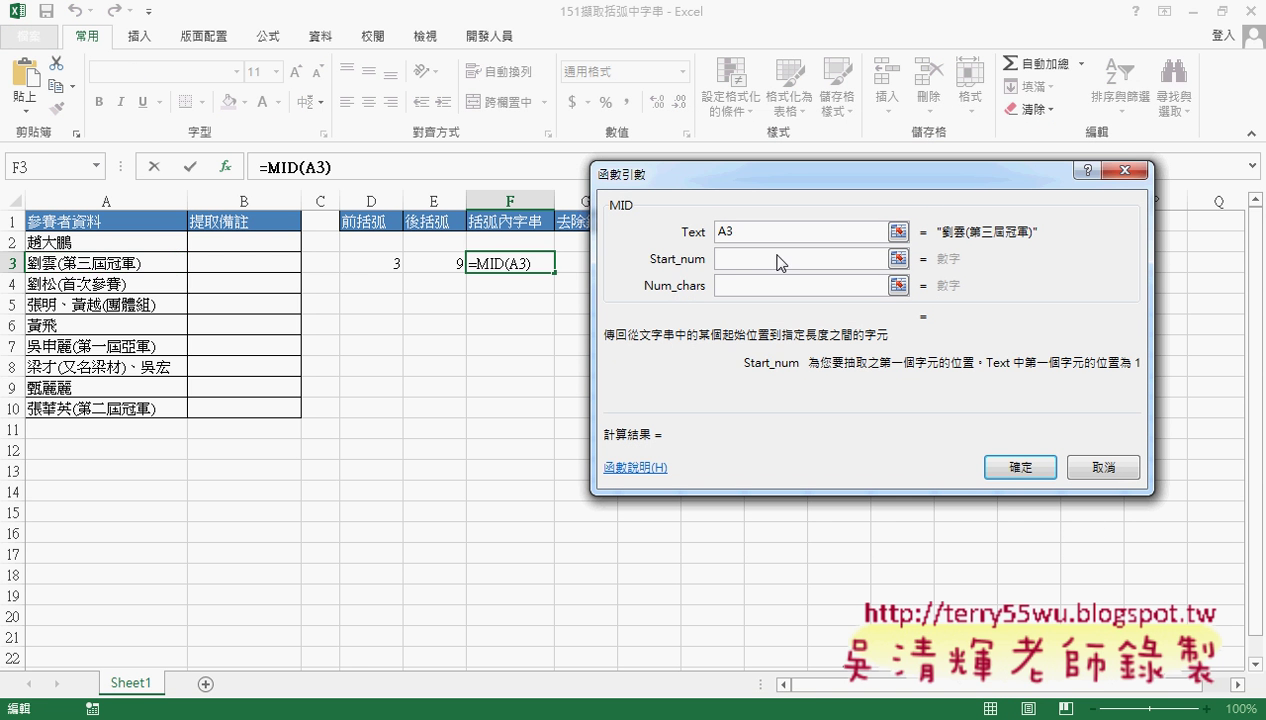
pyautogui.click(365, 266)
pyautogui.write('+')
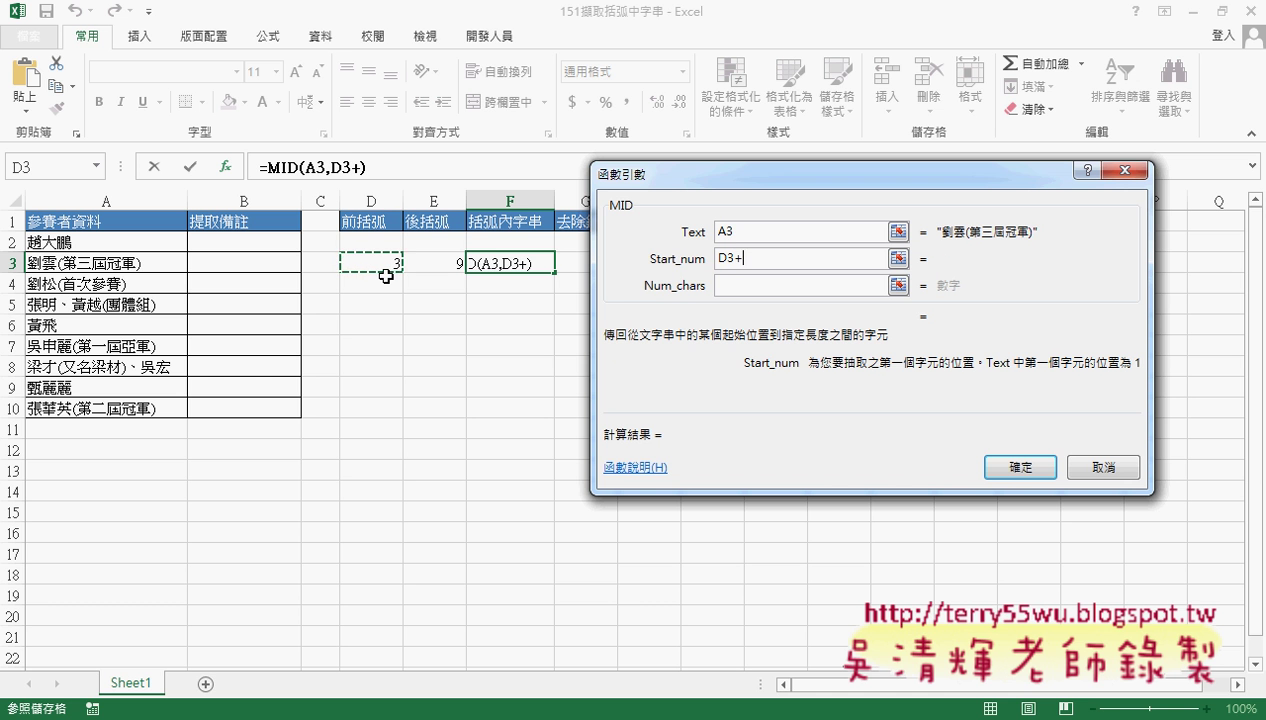
pyautogui.write('1')
# Step: Set Num_chars to E3-D3-1 and confirm, so F3 returns 第三屆冠軍
pyautogui.click(720, 286)
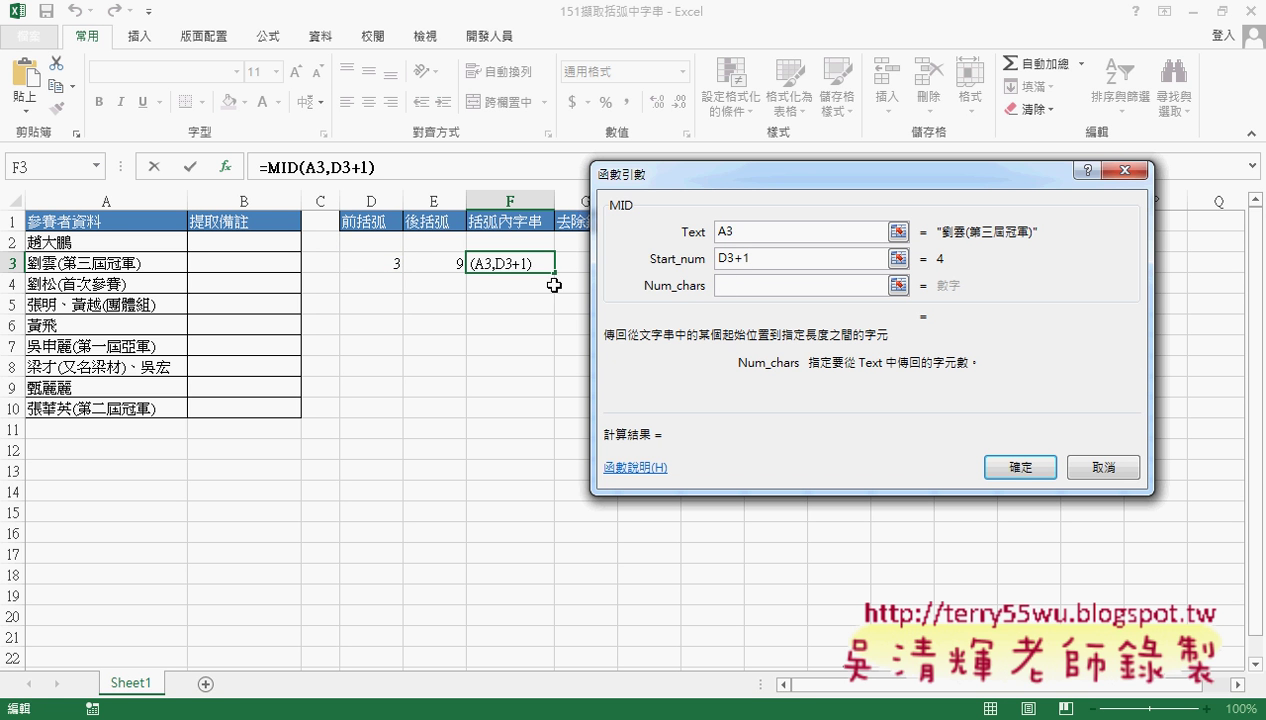
pyautogui.click(437, 267)
pyautogui.write('-')
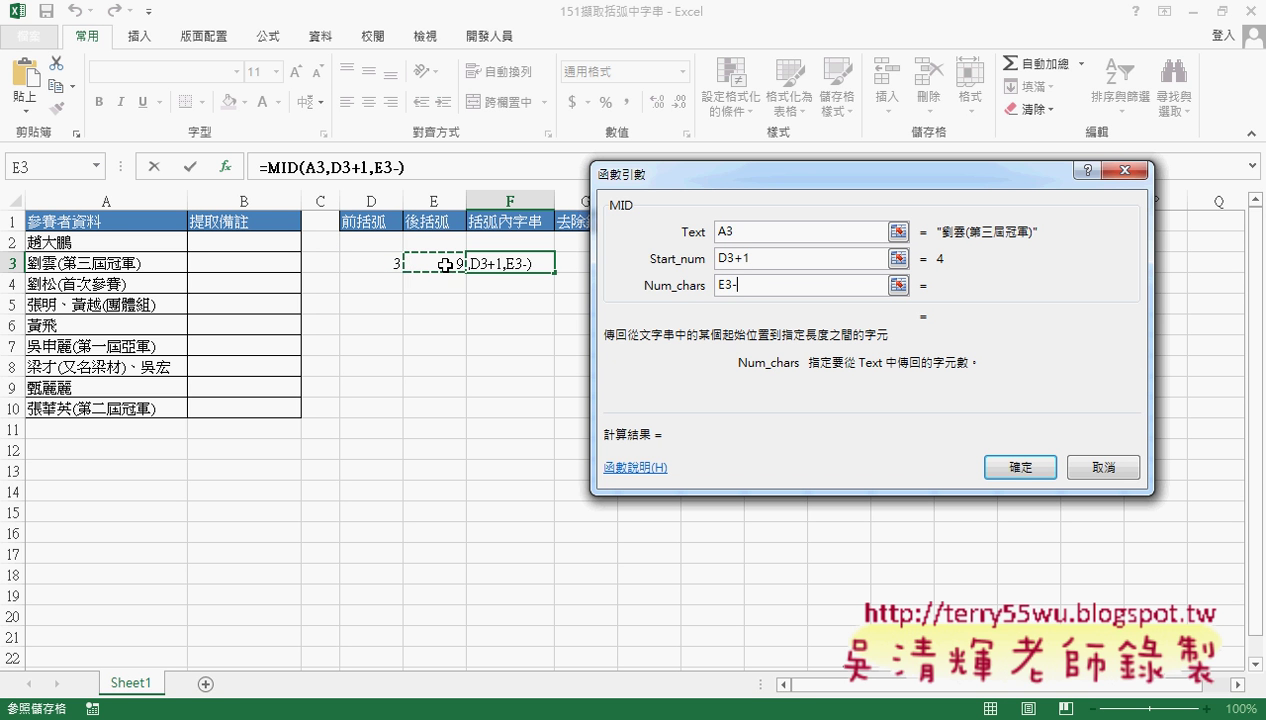
pyautogui.click(390, 267)
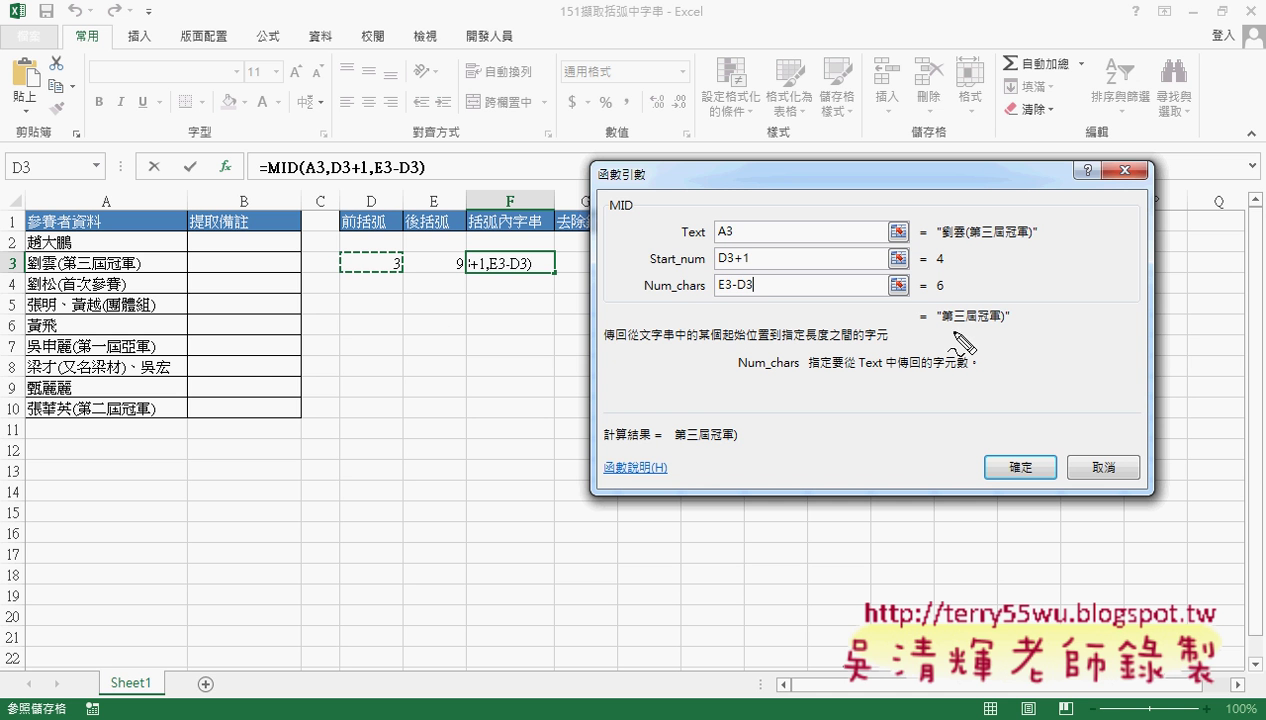
pyautogui.moveTo(943, 324)
pyautogui.mouseDown()
pyautogui.moveTo(1016, 318)
pyautogui.moveTo(992, 318)
pyautogui.mouseUp()
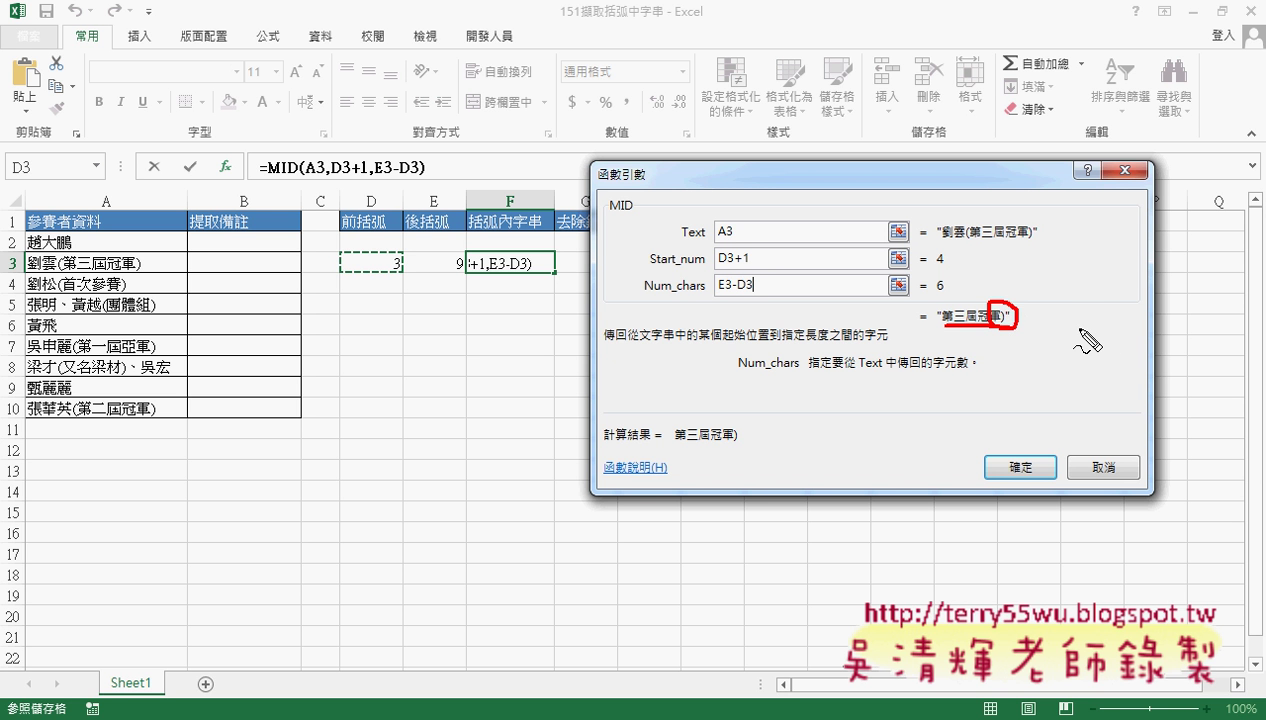
pyautogui.press('Escape')
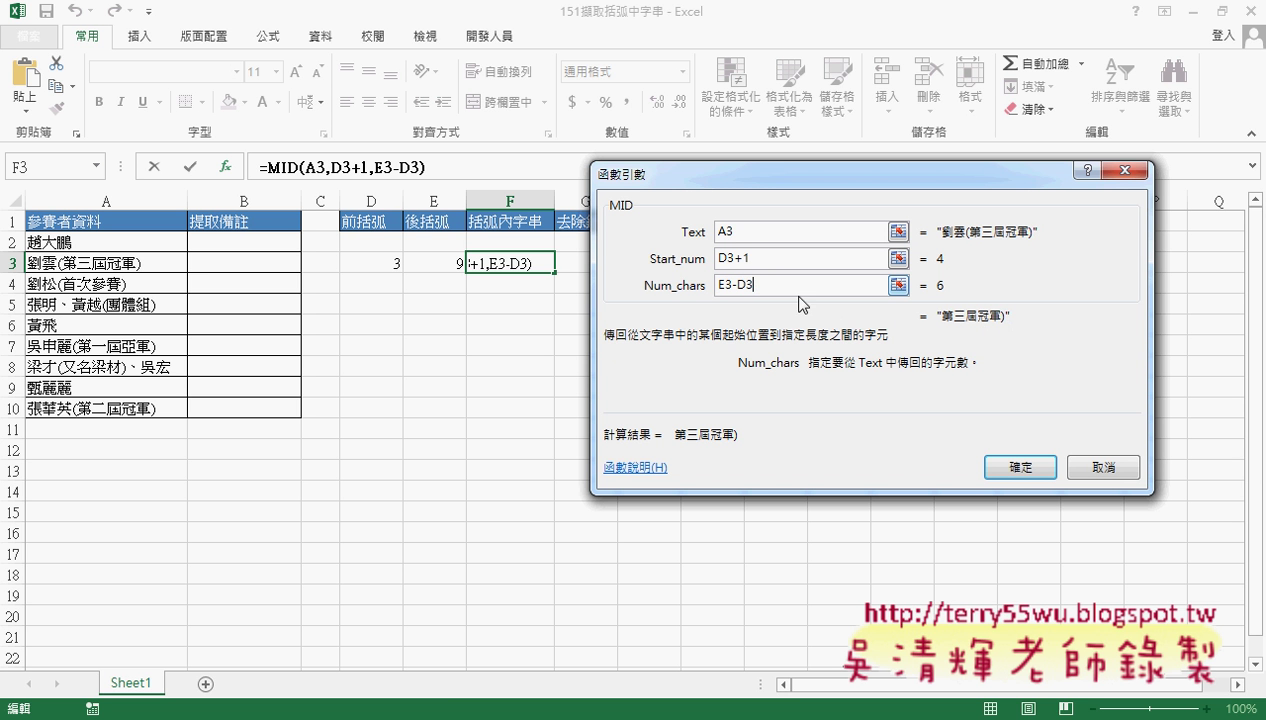
pyautogui.write('-1')
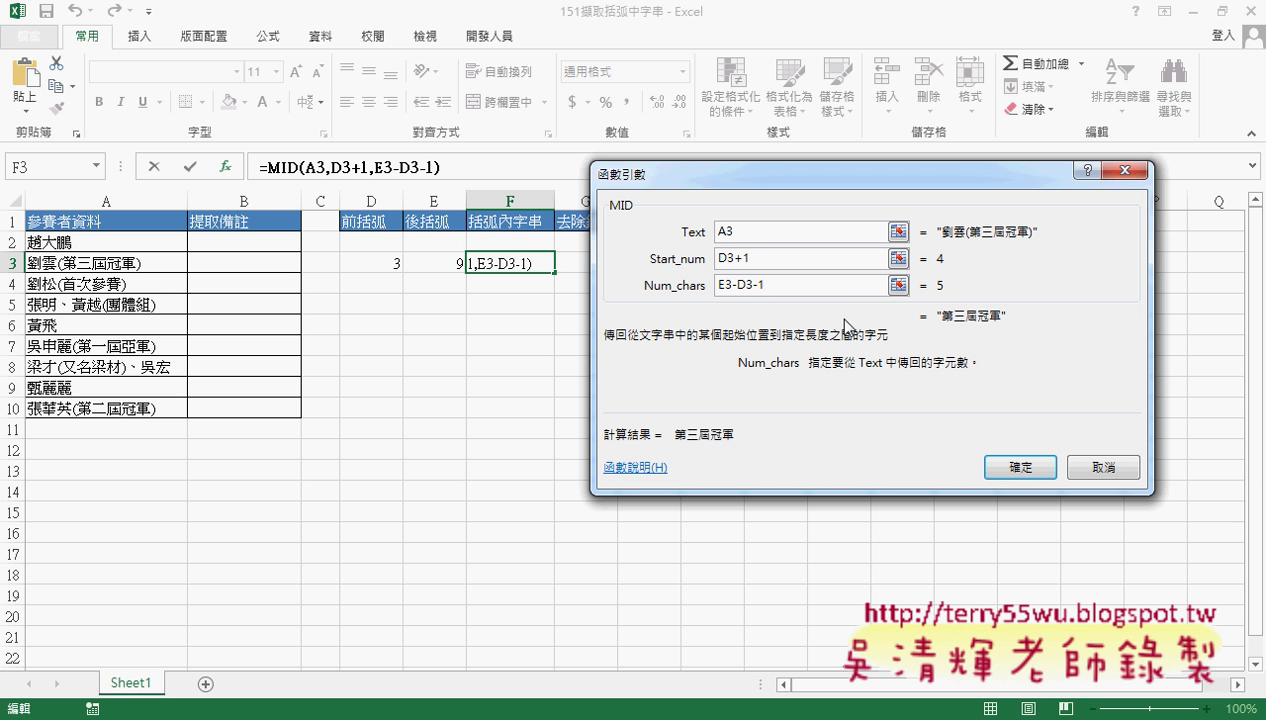
pyautogui.moveTo(758, 258); pyautogui.dragTo(718, 260)
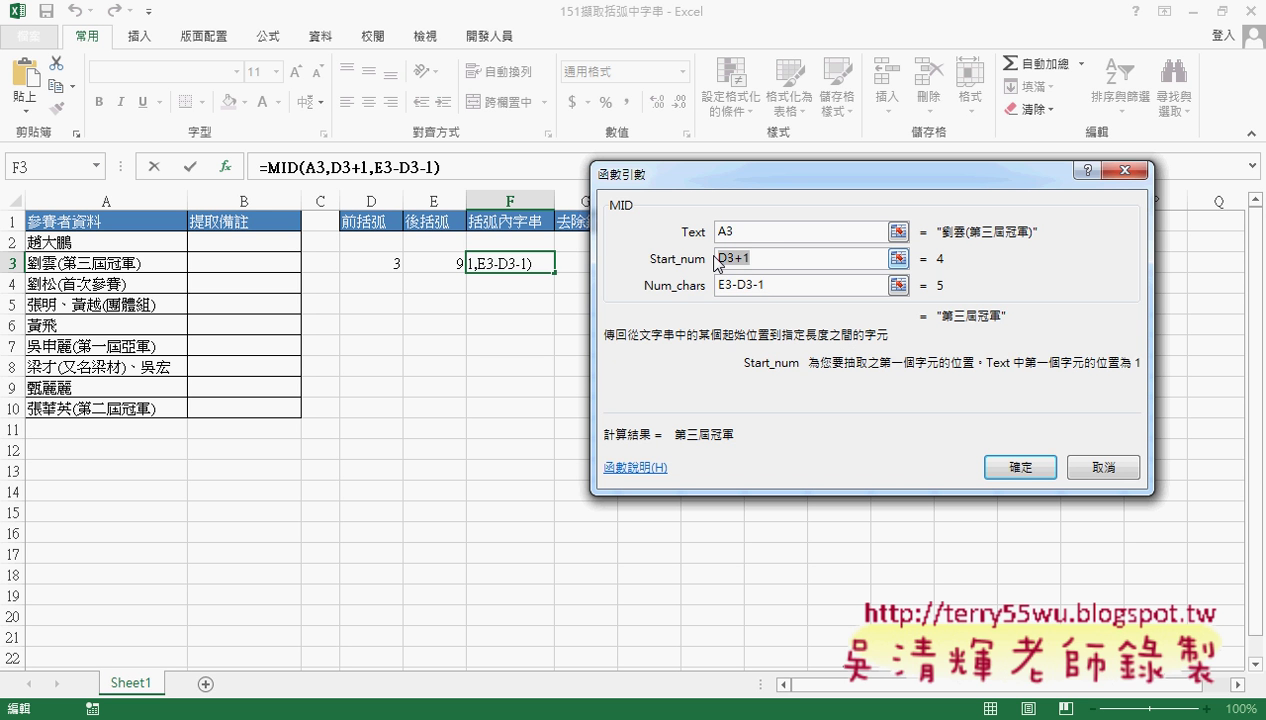
pyautogui.doubleClick(745, 285)
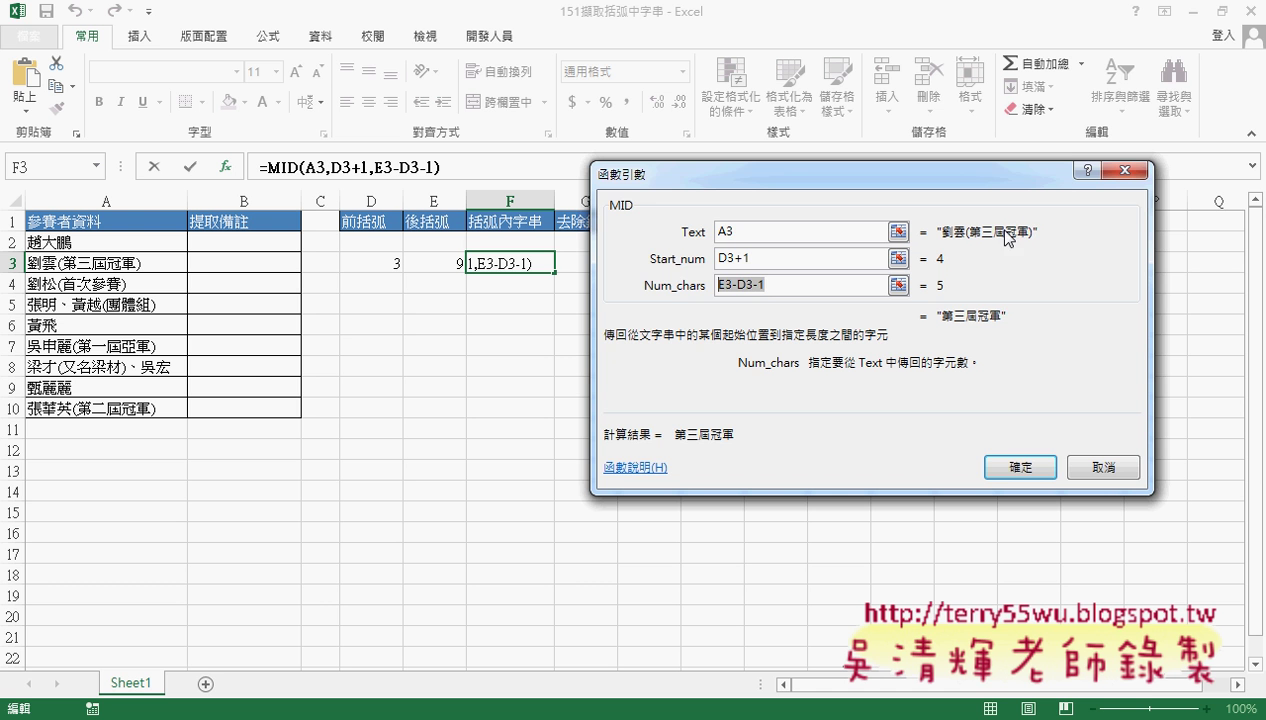
pyautogui.click(1020, 467)
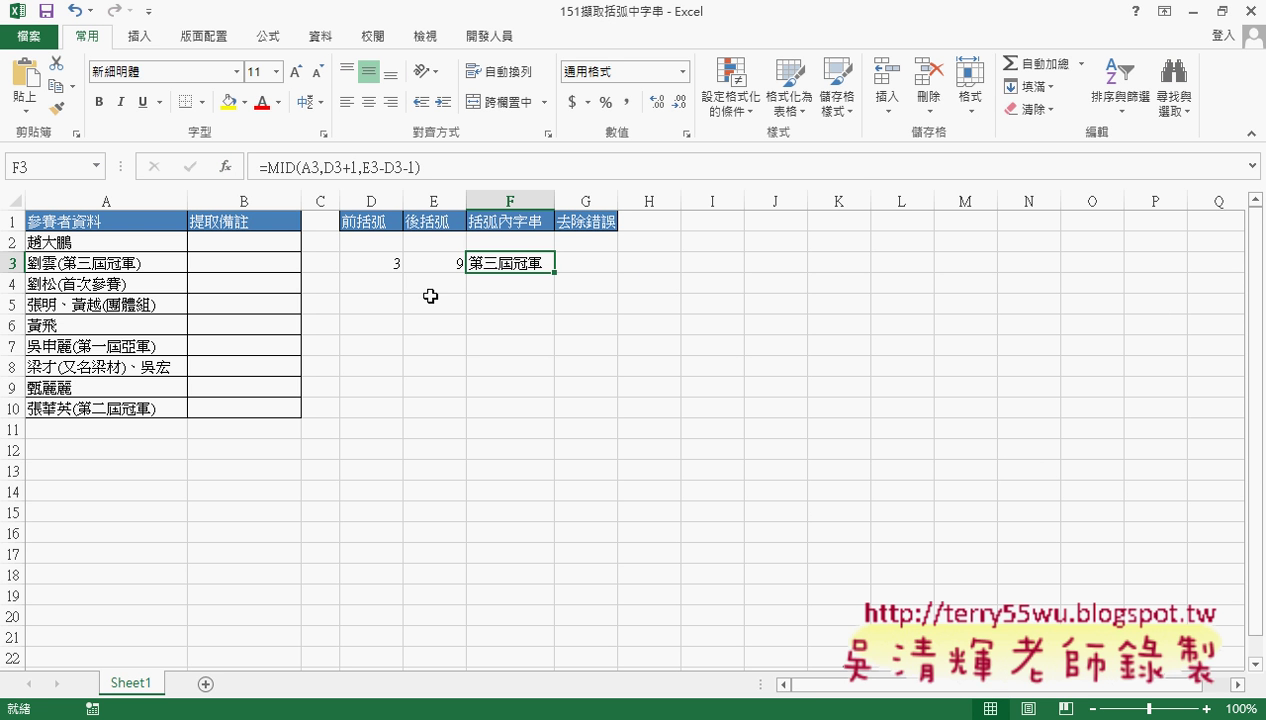
# Step: Fill D3's formula up into D2 and widen column D to show #VALUE!
pyautogui.click(392, 268)
pyautogui.moveTo(392, 268); pyautogui.dragTo(403, 235)
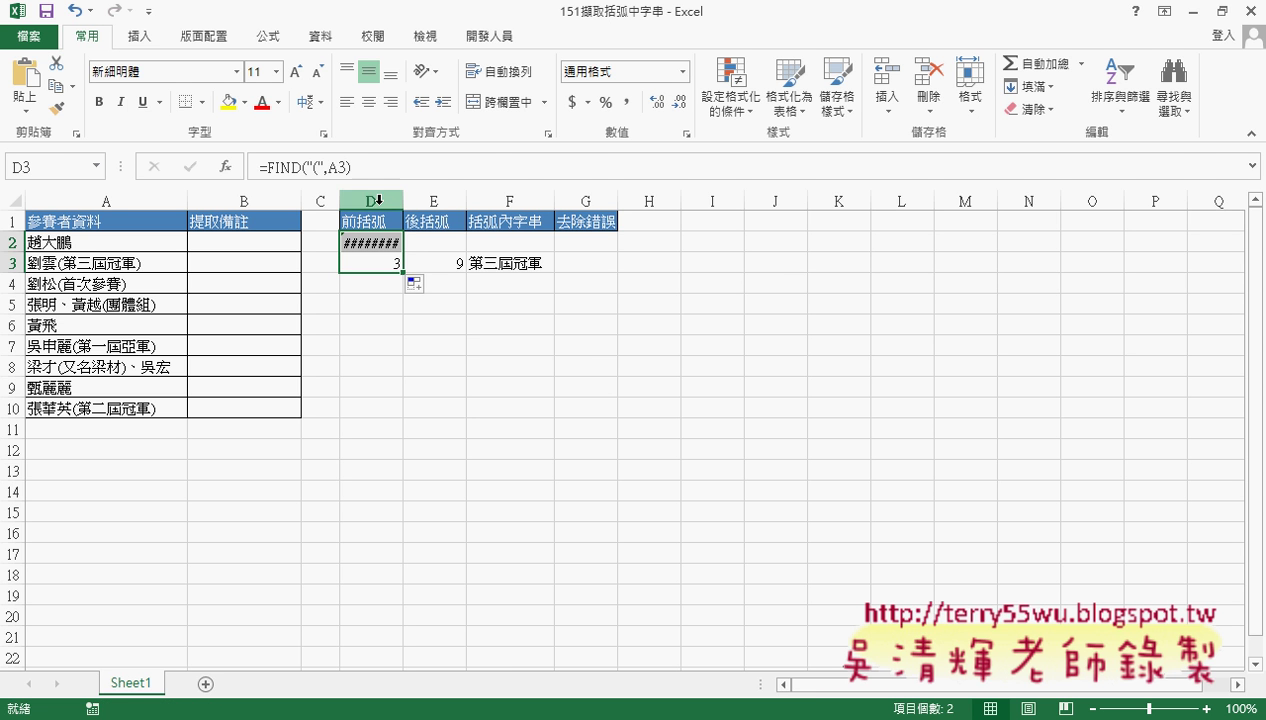
pyautogui.moveTo(403, 200); pyautogui.dragTo(446, 200)
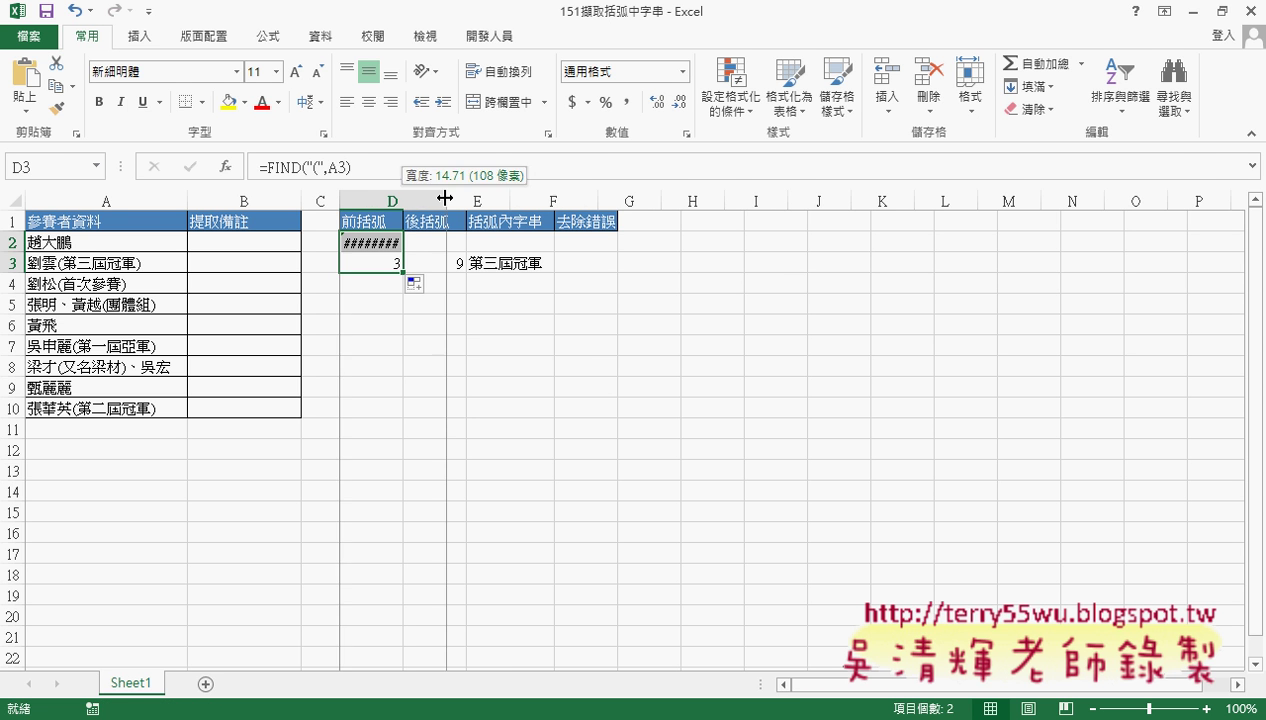
pyautogui.click(387, 240)
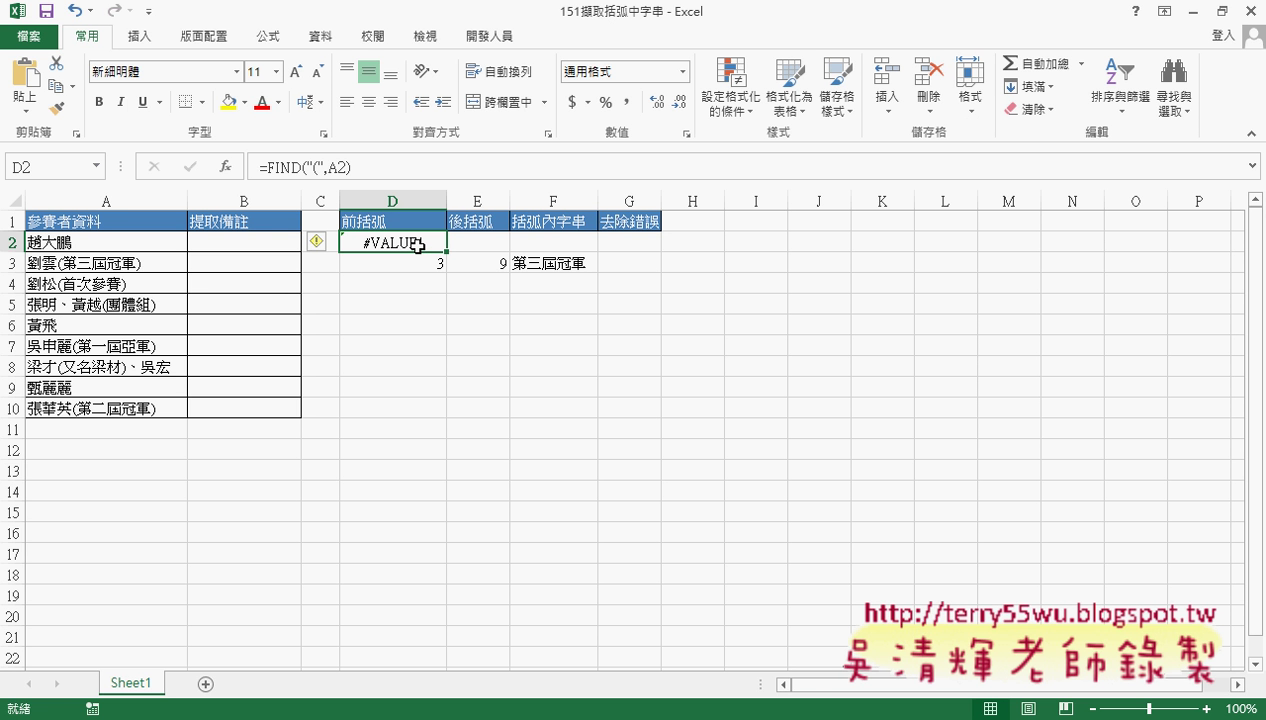
# Step: Fill E3 and F3 up into row 2, widening column E; both show #VALUE!
pyautogui.click(476, 263)
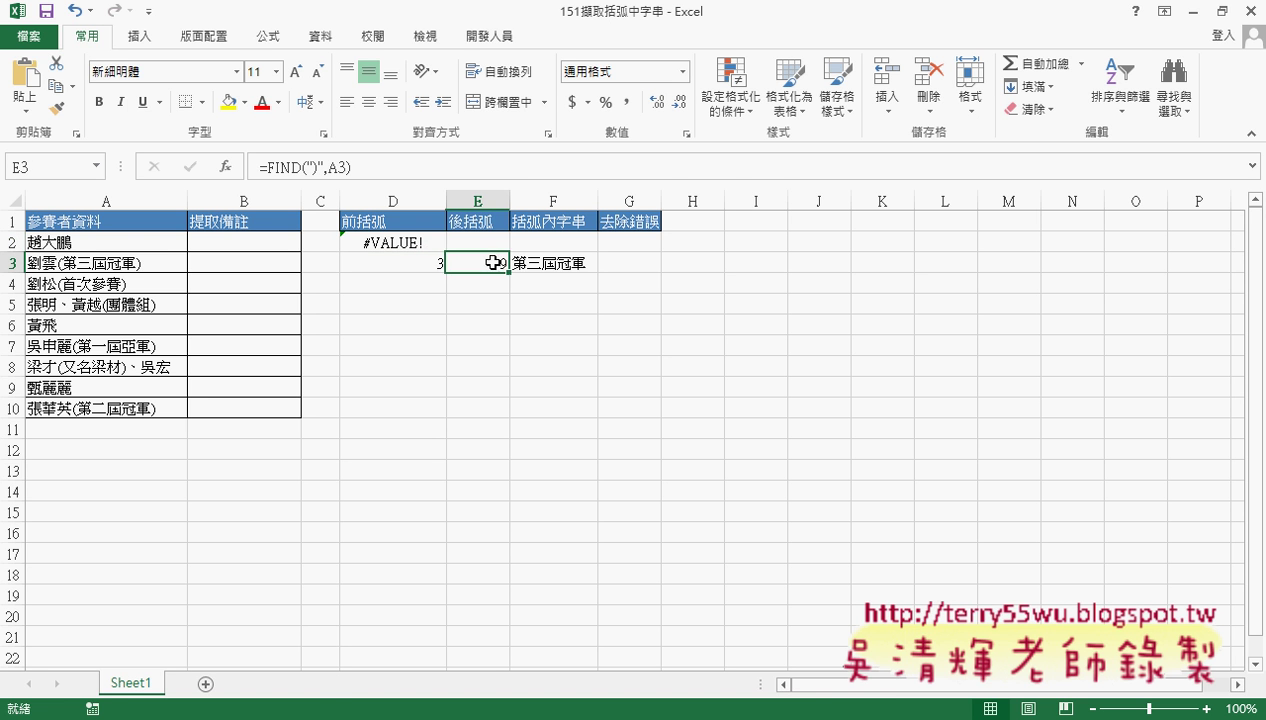
pyautogui.moveTo(512, 272); pyautogui.dragTo(510, 246)
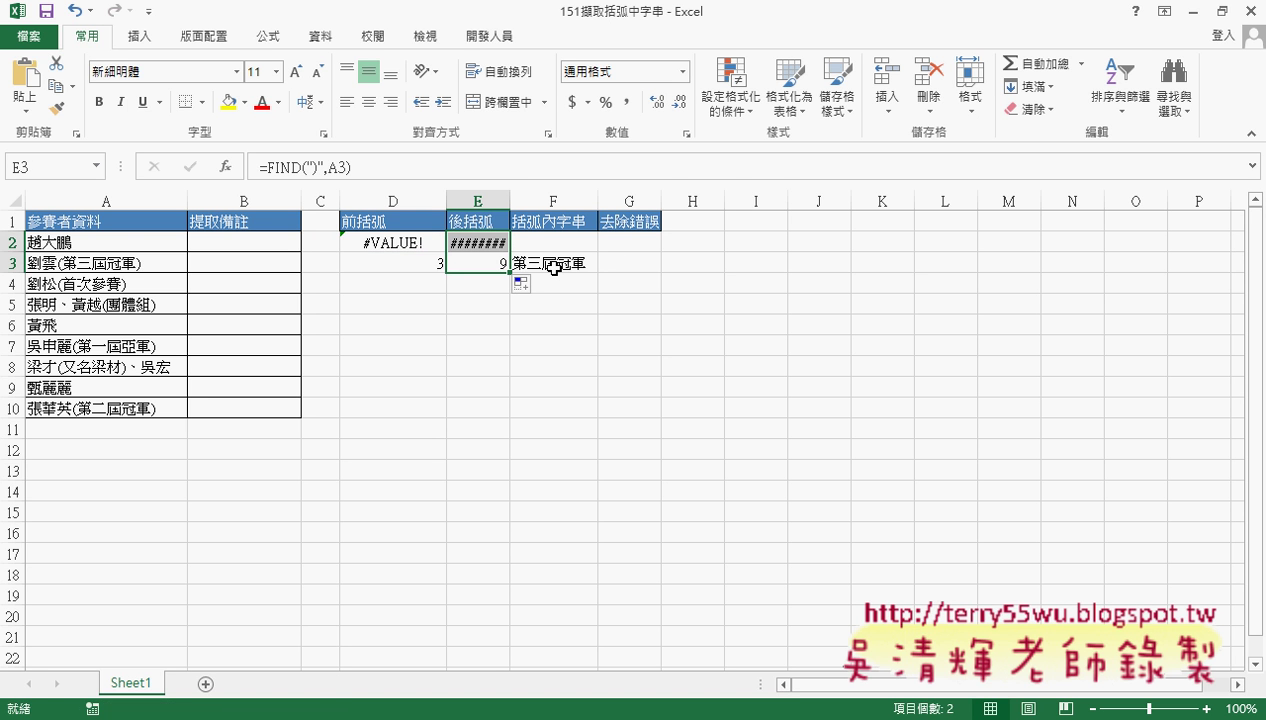
pyautogui.moveTo(510, 201); pyautogui.dragTo(542, 201)
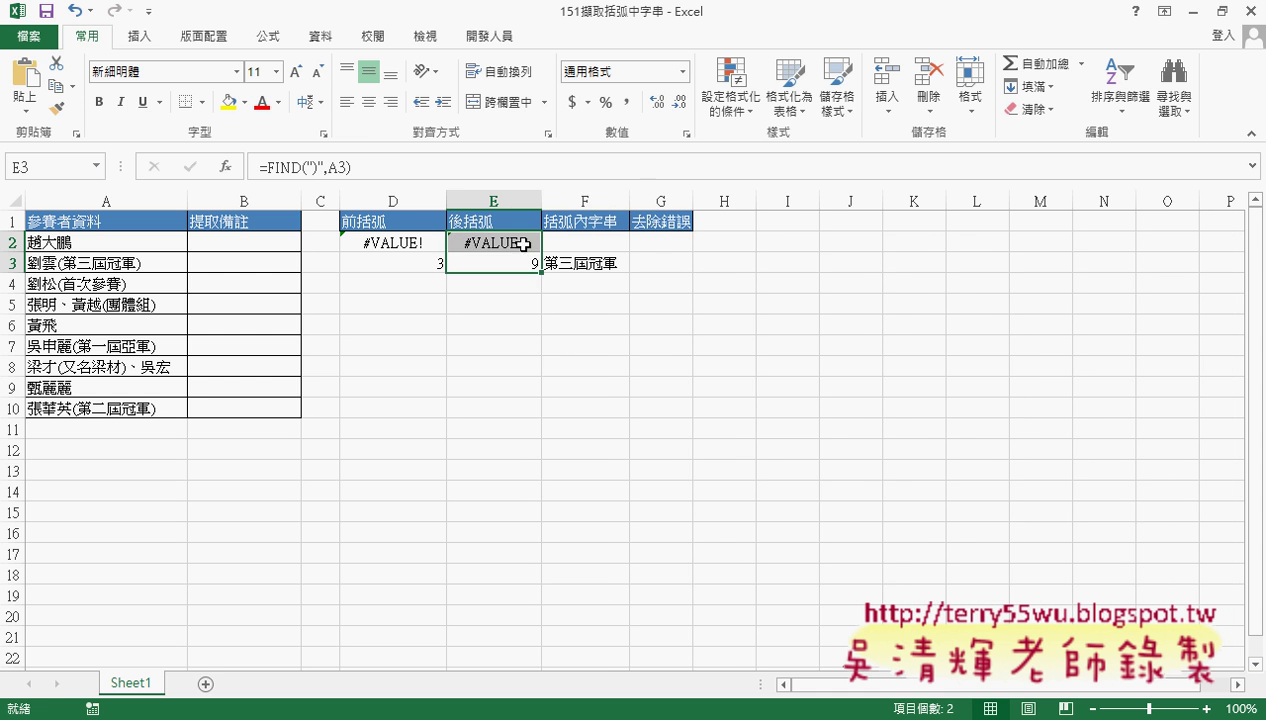
pyautogui.click(592, 266)
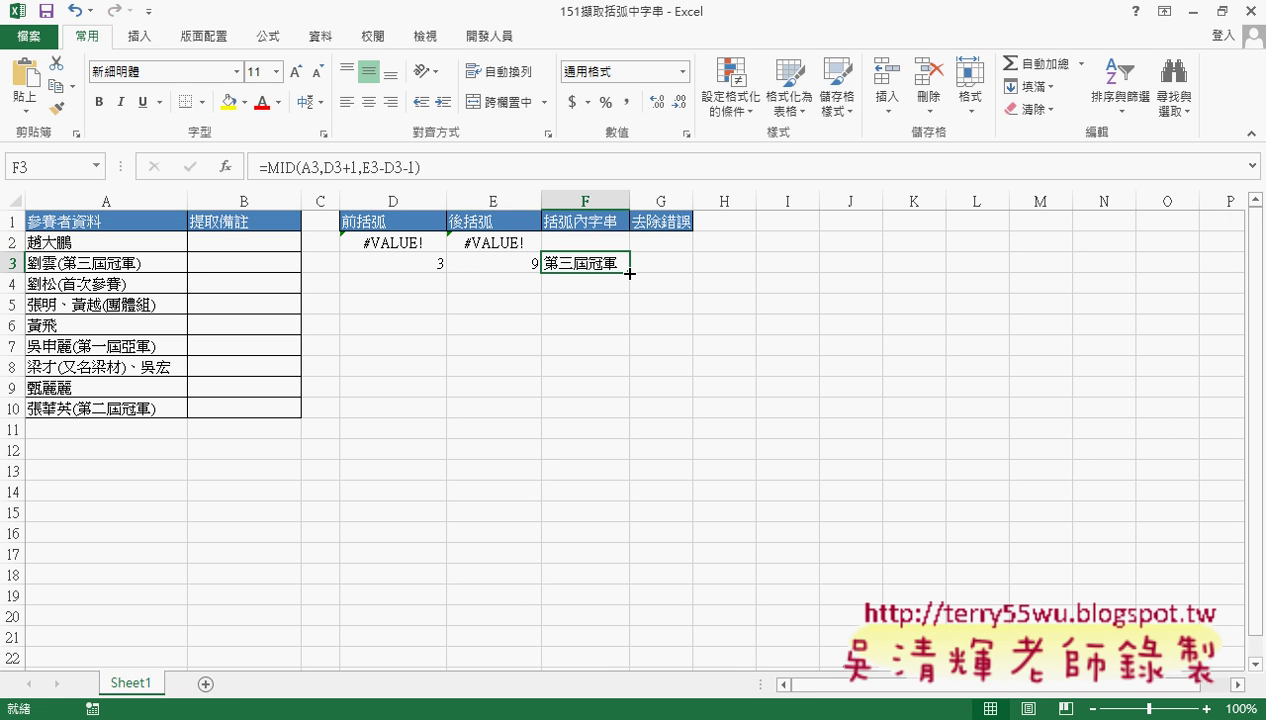
pyautogui.moveTo(629, 272); pyautogui.dragTo(627, 240)
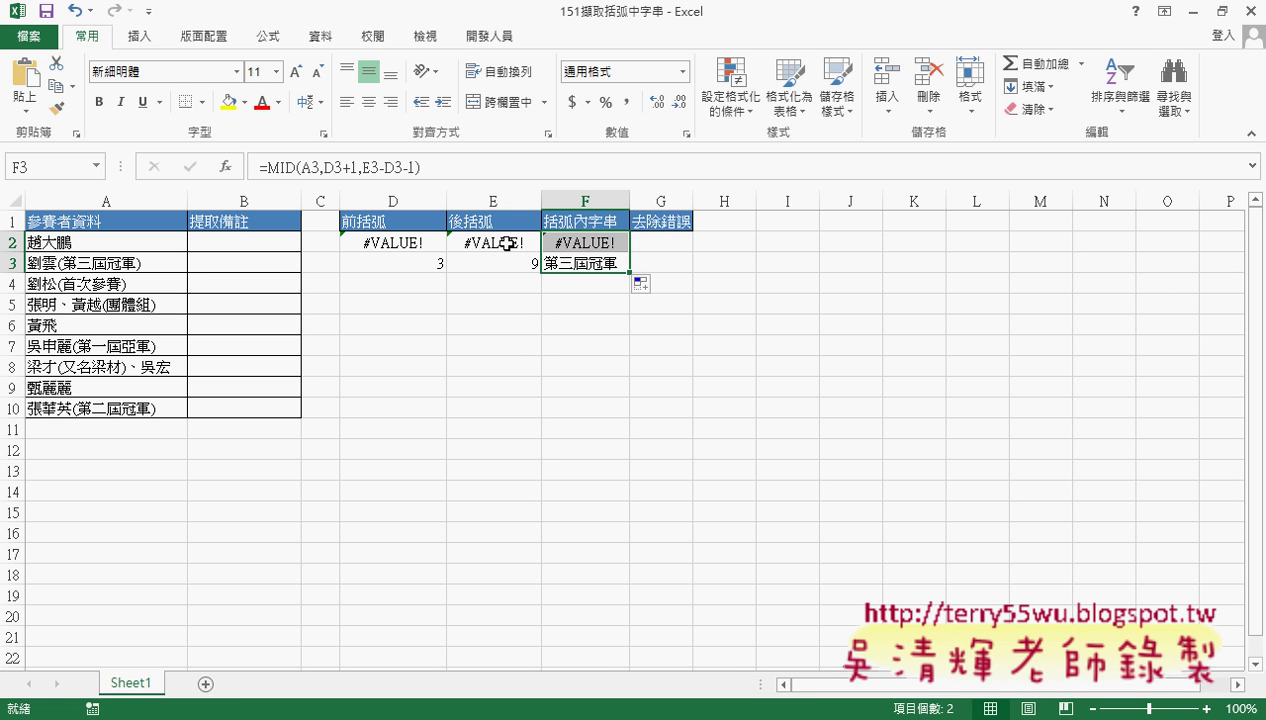
pyautogui.click(580, 243)
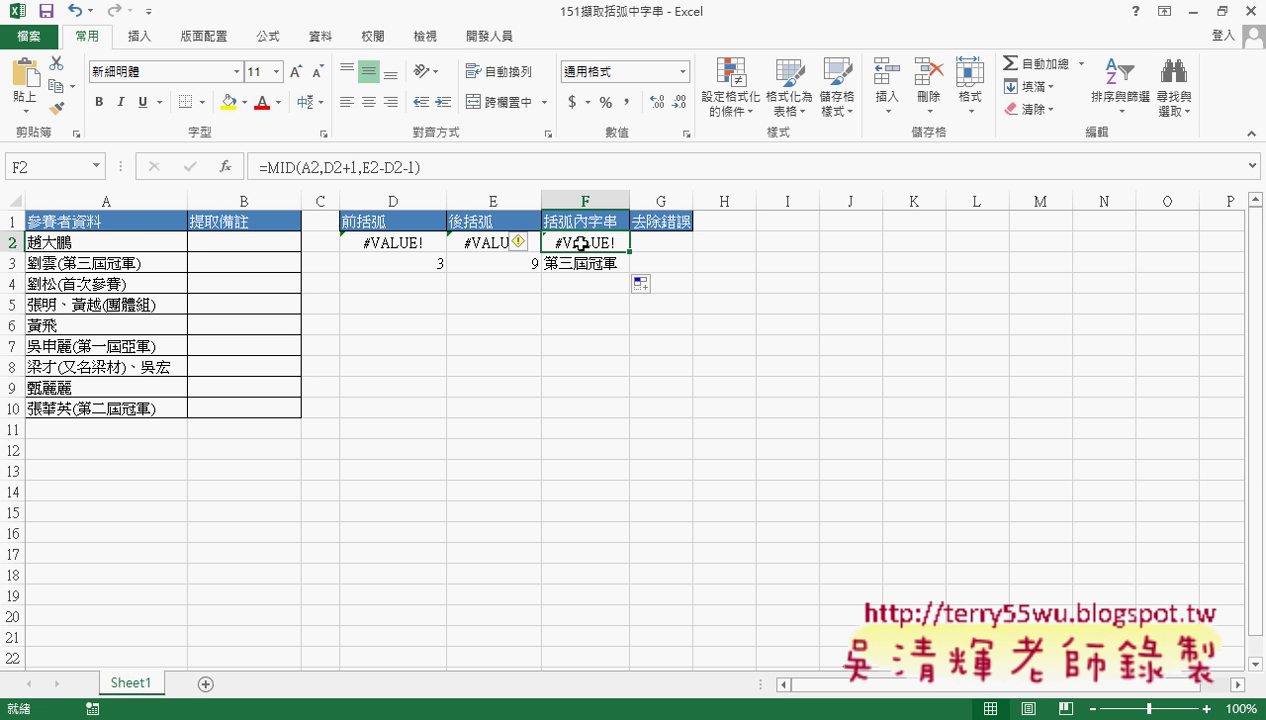
pyautogui.click(677, 246)
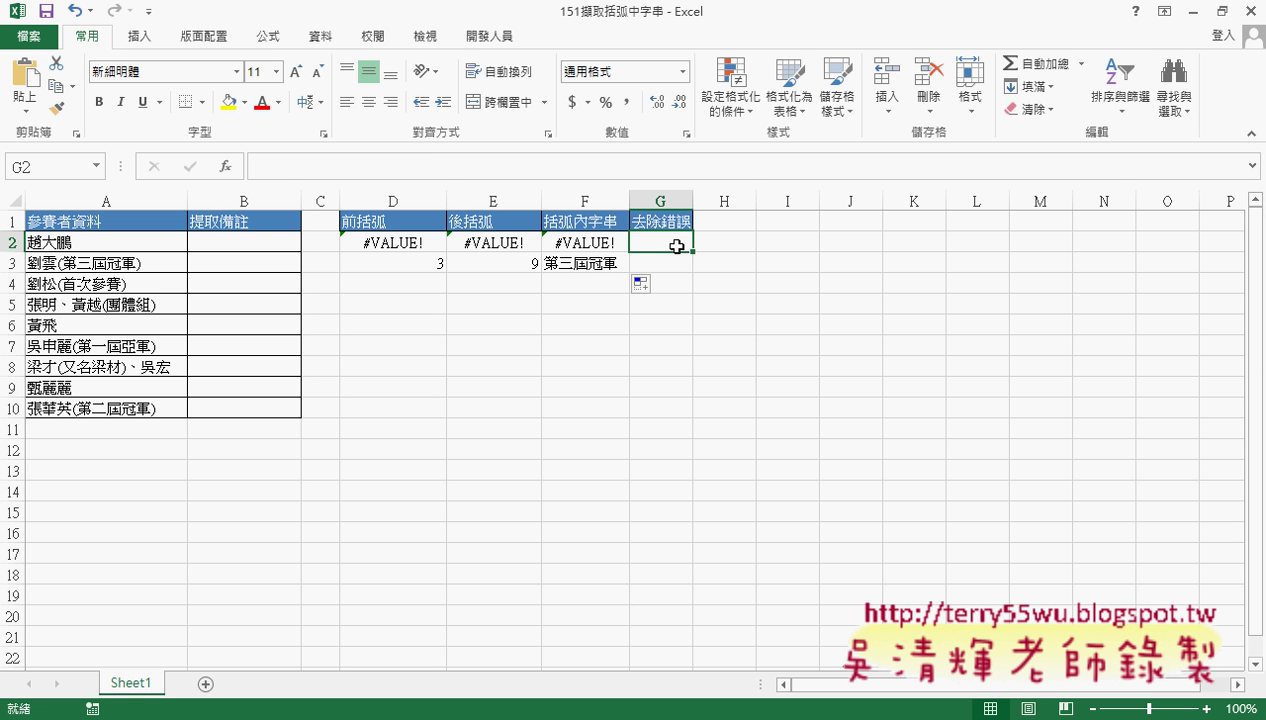
# Step: Fill the D3, E3 and F3 formulas down through row 10
pyautogui.click(404, 263)
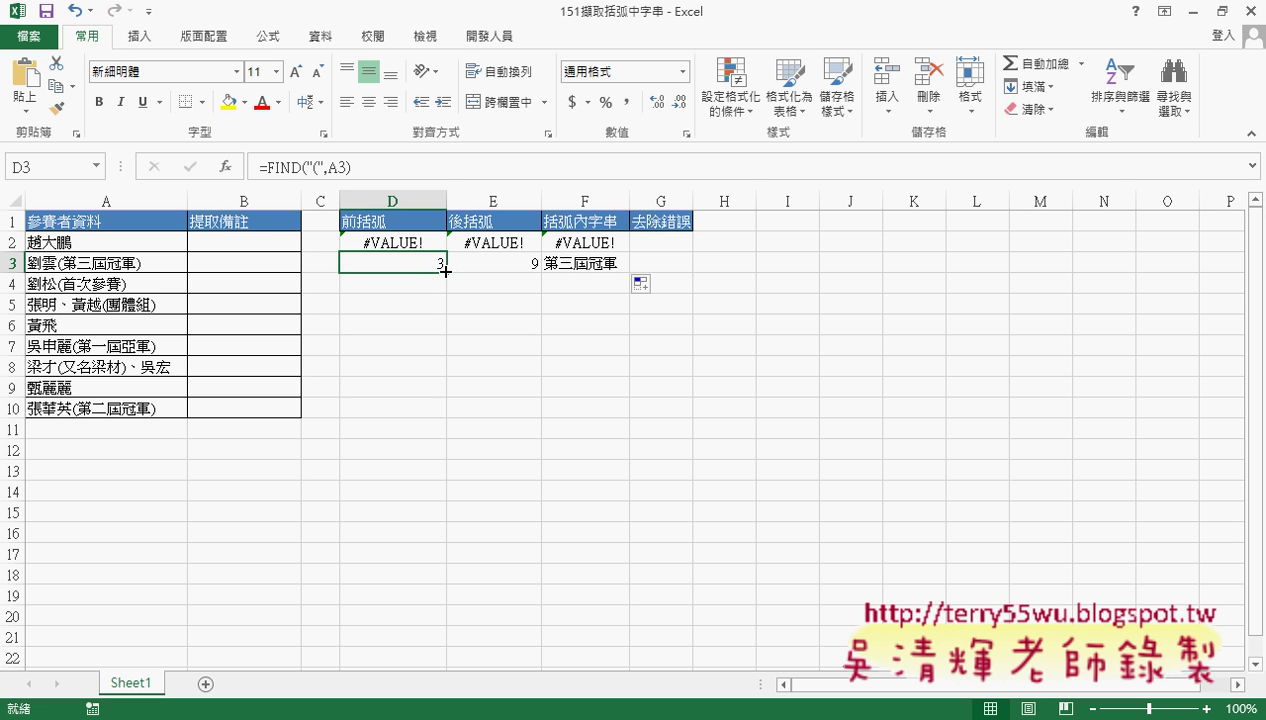
pyautogui.moveTo(446, 273); pyautogui.dragTo(445, 415)
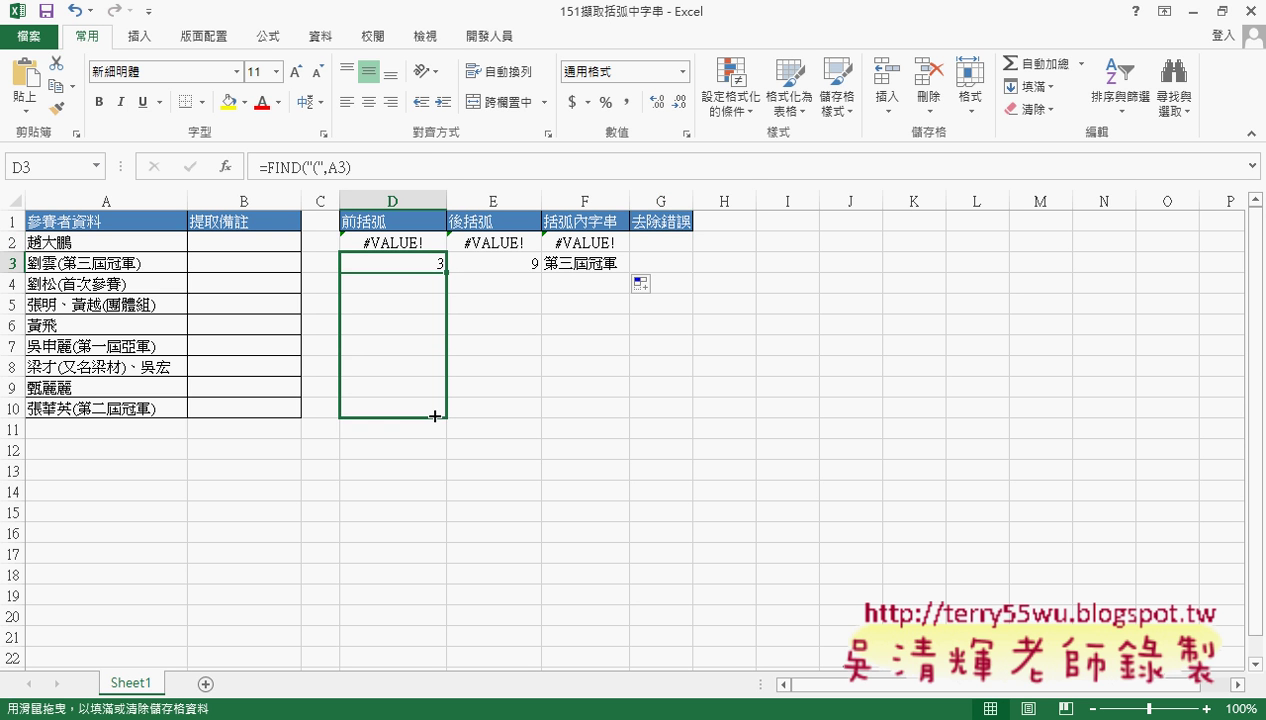
pyautogui.click(525, 264)
pyautogui.moveTo(541, 270); pyautogui.dragTo(538, 413)
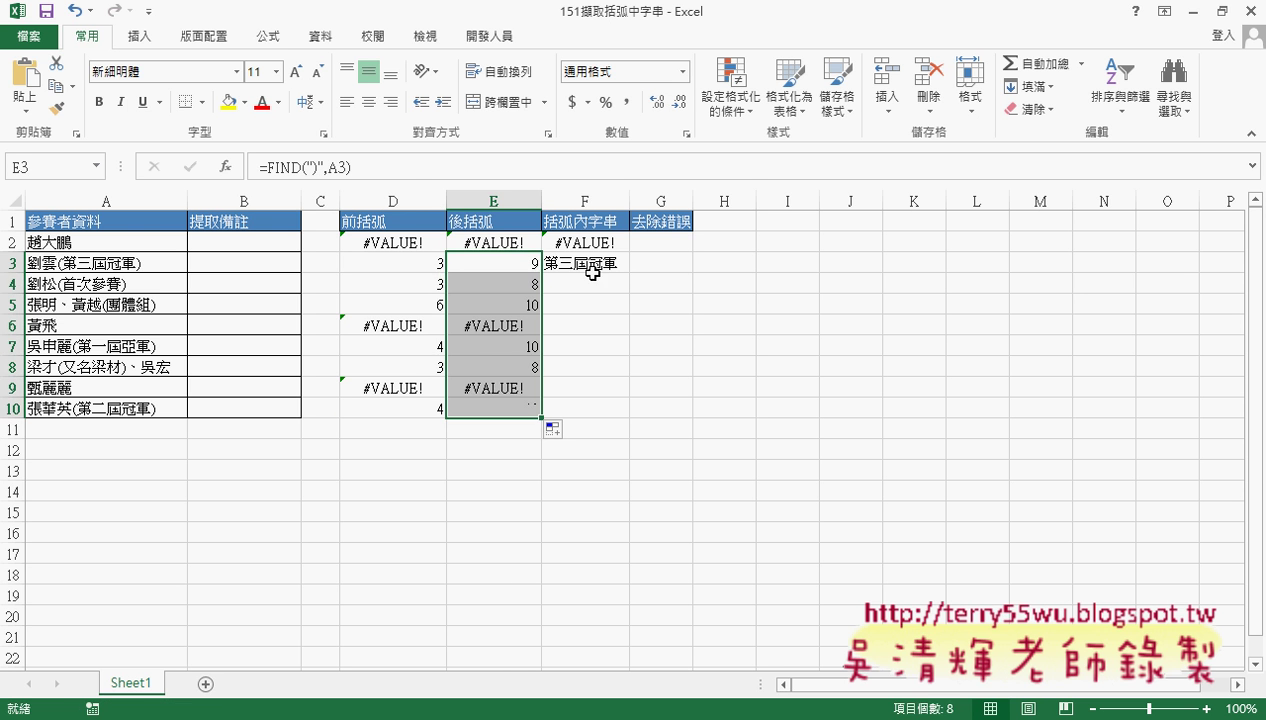
pyautogui.click(603, 264)
pyautogui.moveTo(630, 272); pyautogui.dragTo(722, 418)
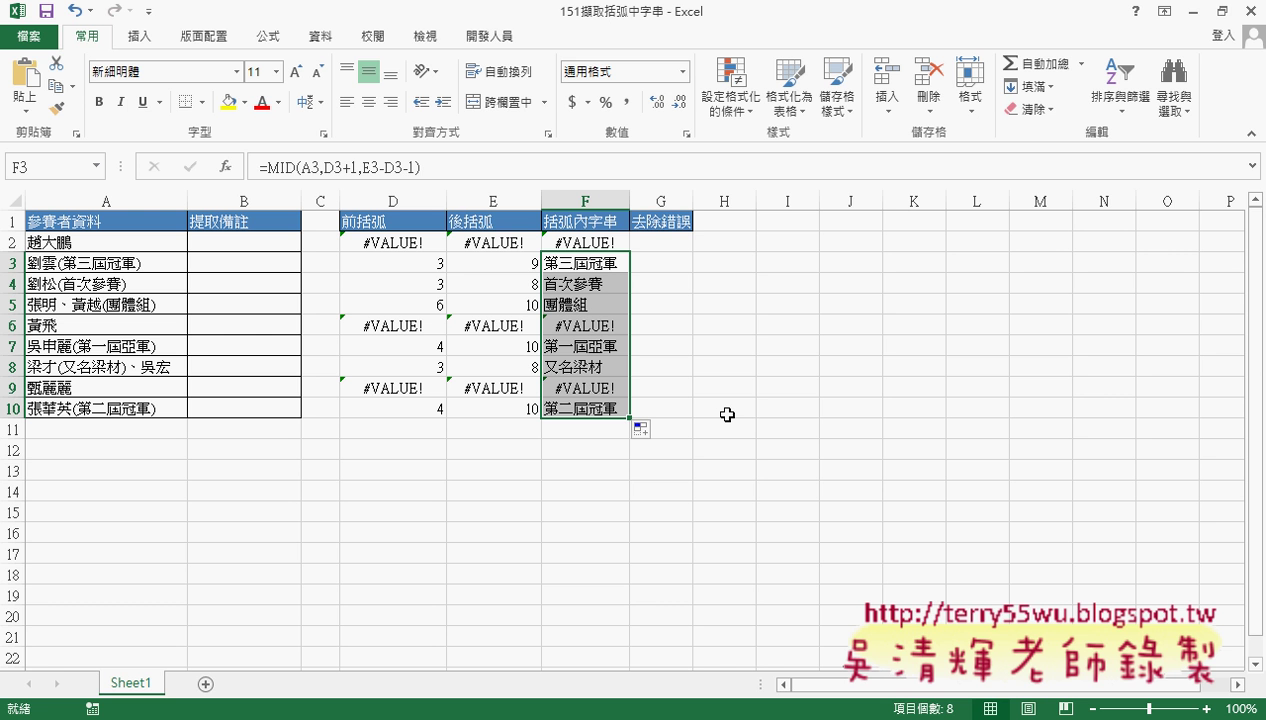
# Step: Inspect the #VALUE! results in F2 and F6, clearing F2 then restoring it with undo
pyautogui.click(585, 243)
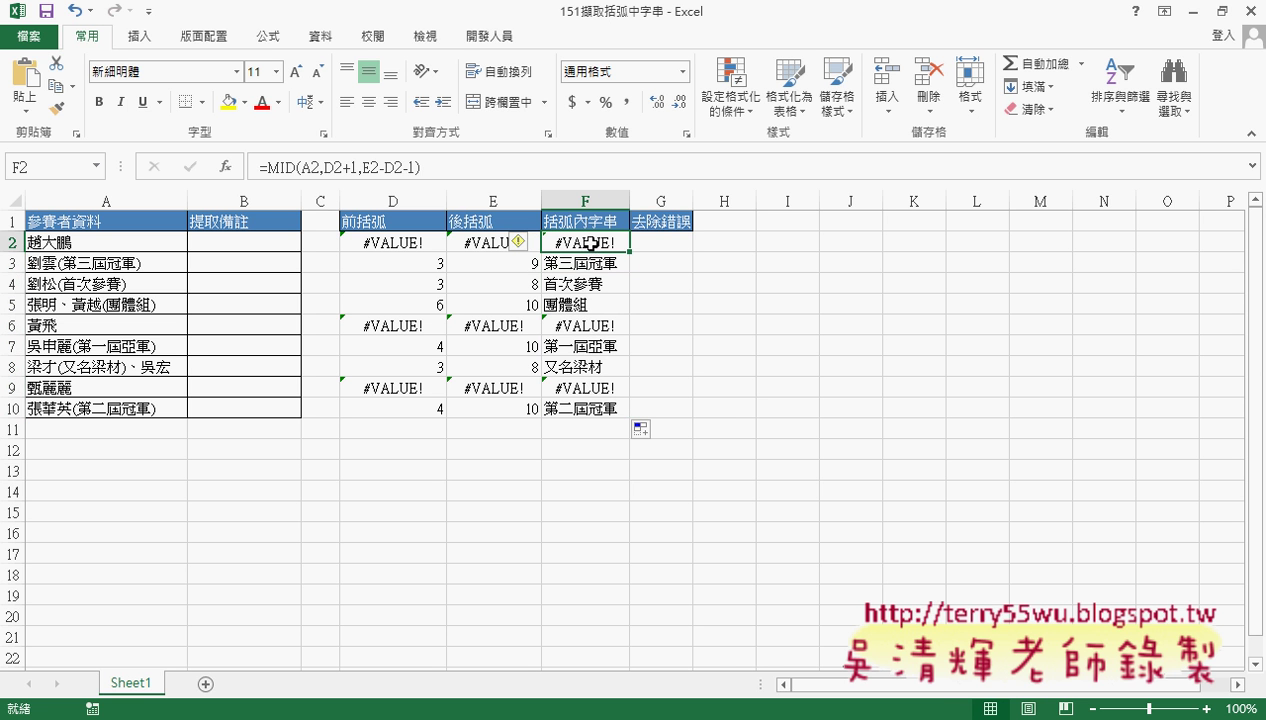
pyautogui.click(584, 326)
pyautogui.click(580, 263)
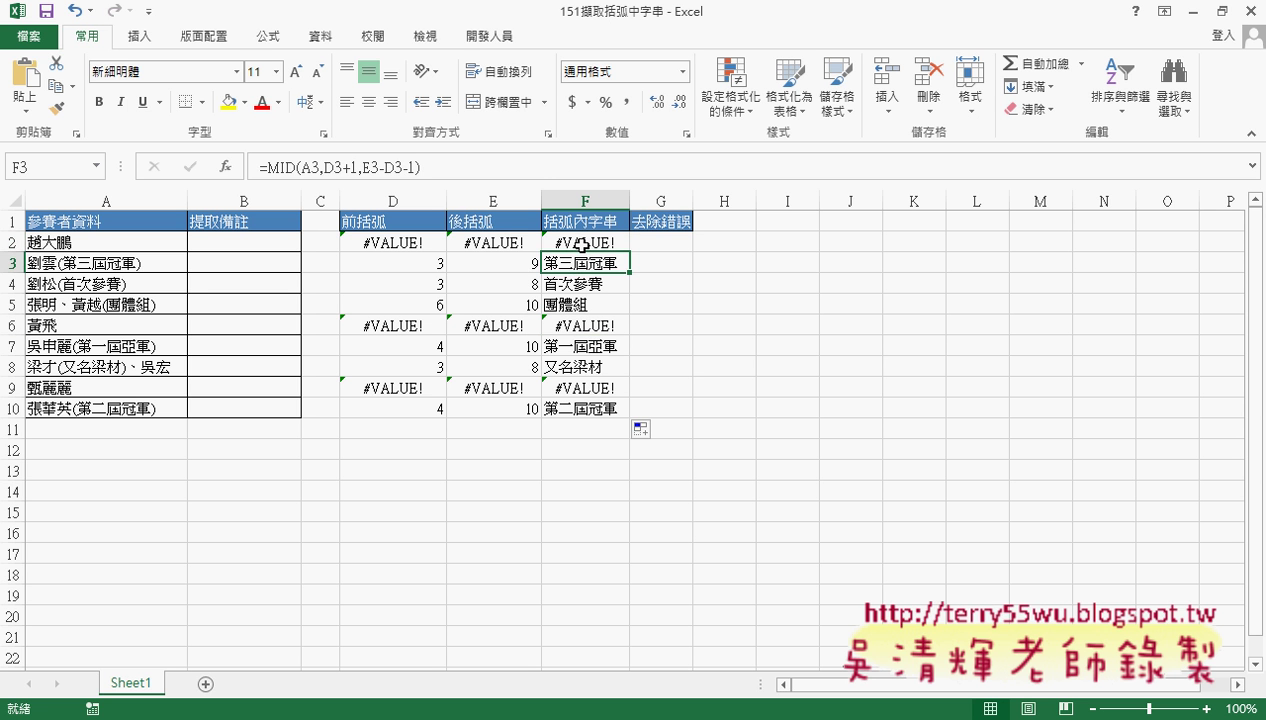
pyautogui.click(581, 244)
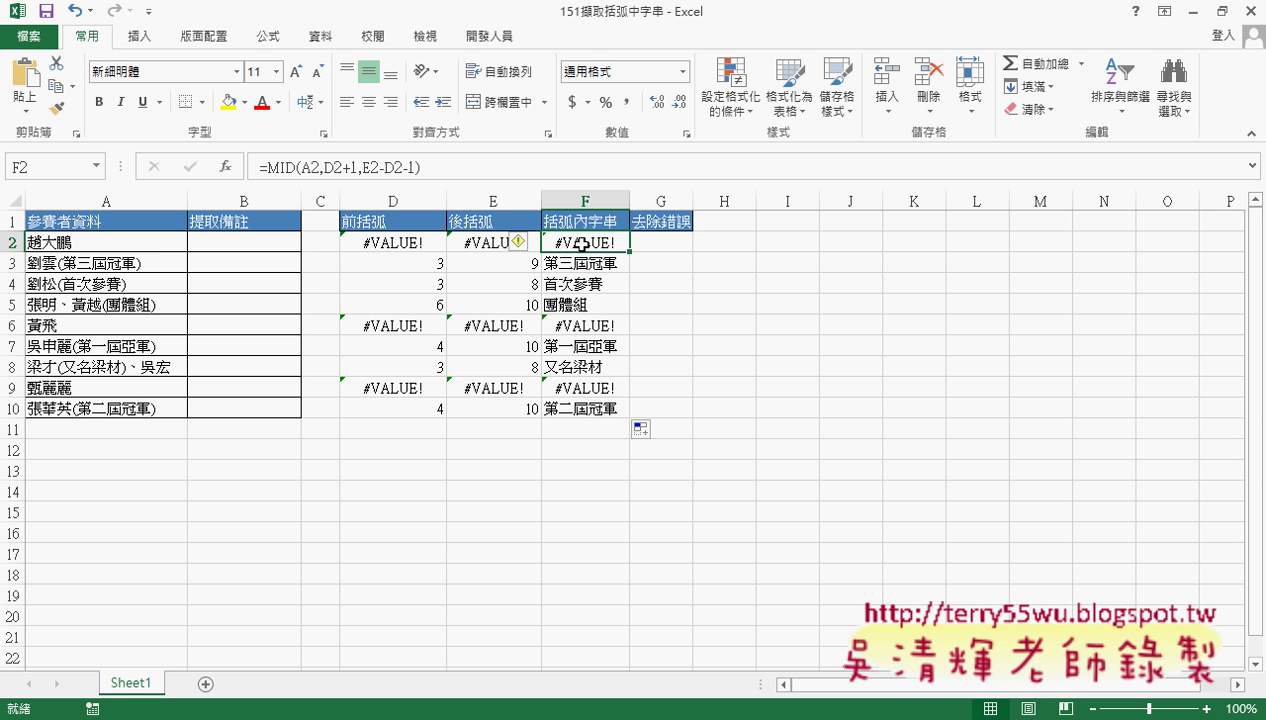
pyautogui.press('Delete')
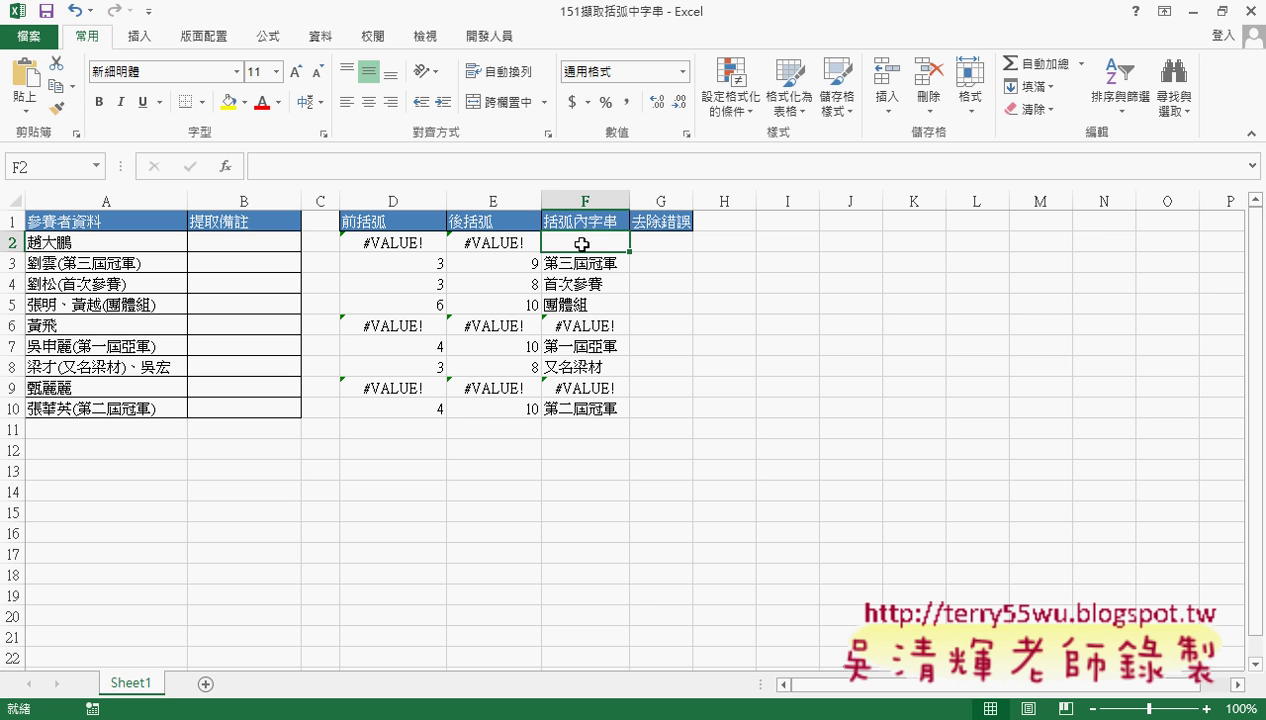
pyautogui.click(605, 328)
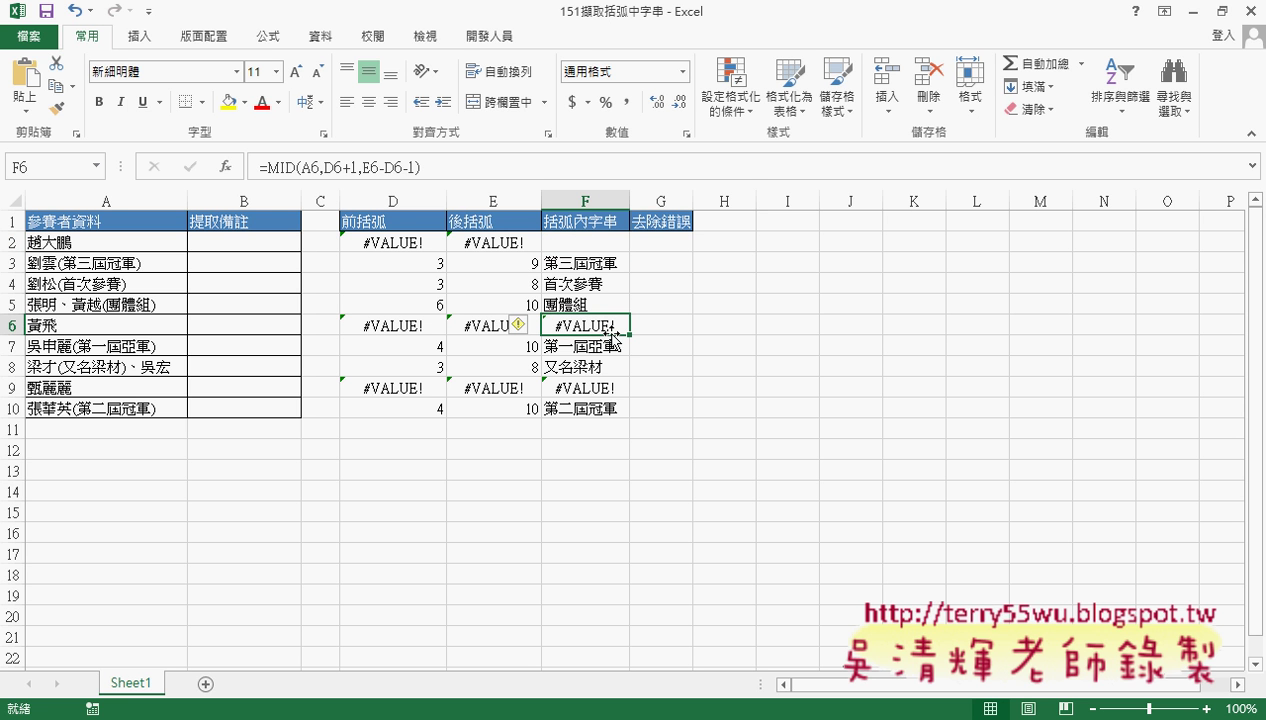
pyautogui.hotkey('ctrl', 'z')
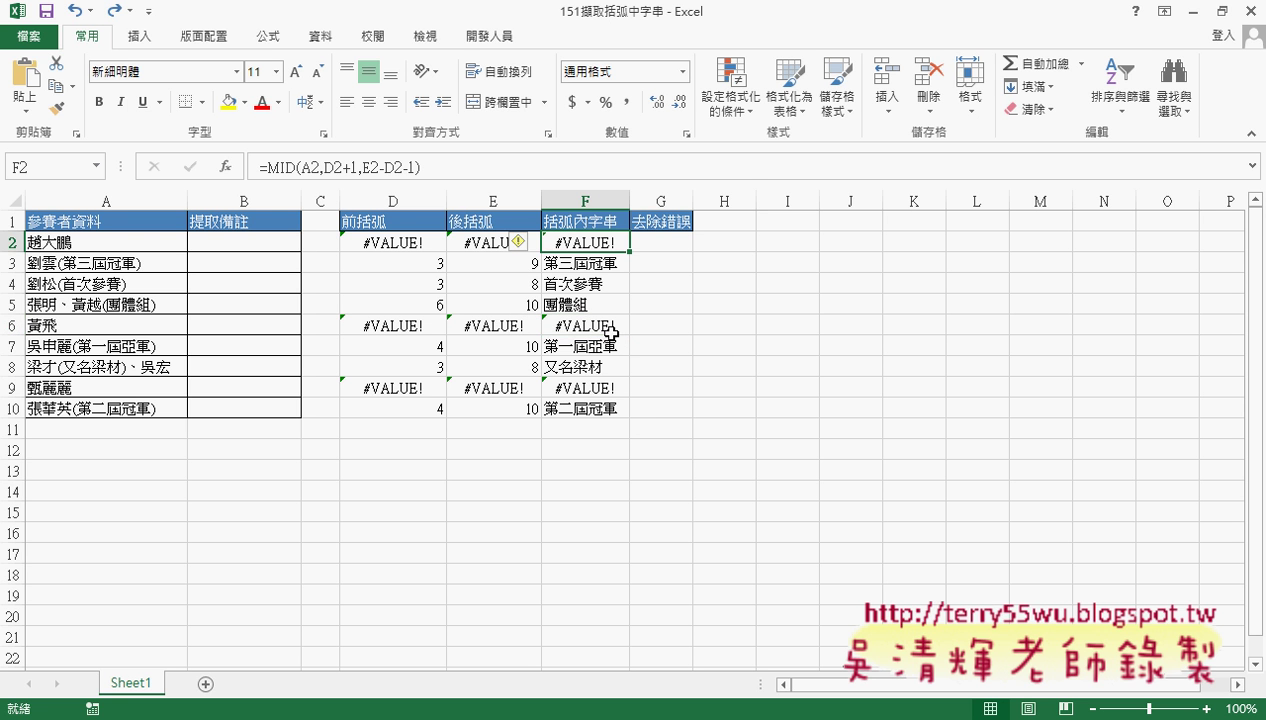
pyautogui.click(665, 247)
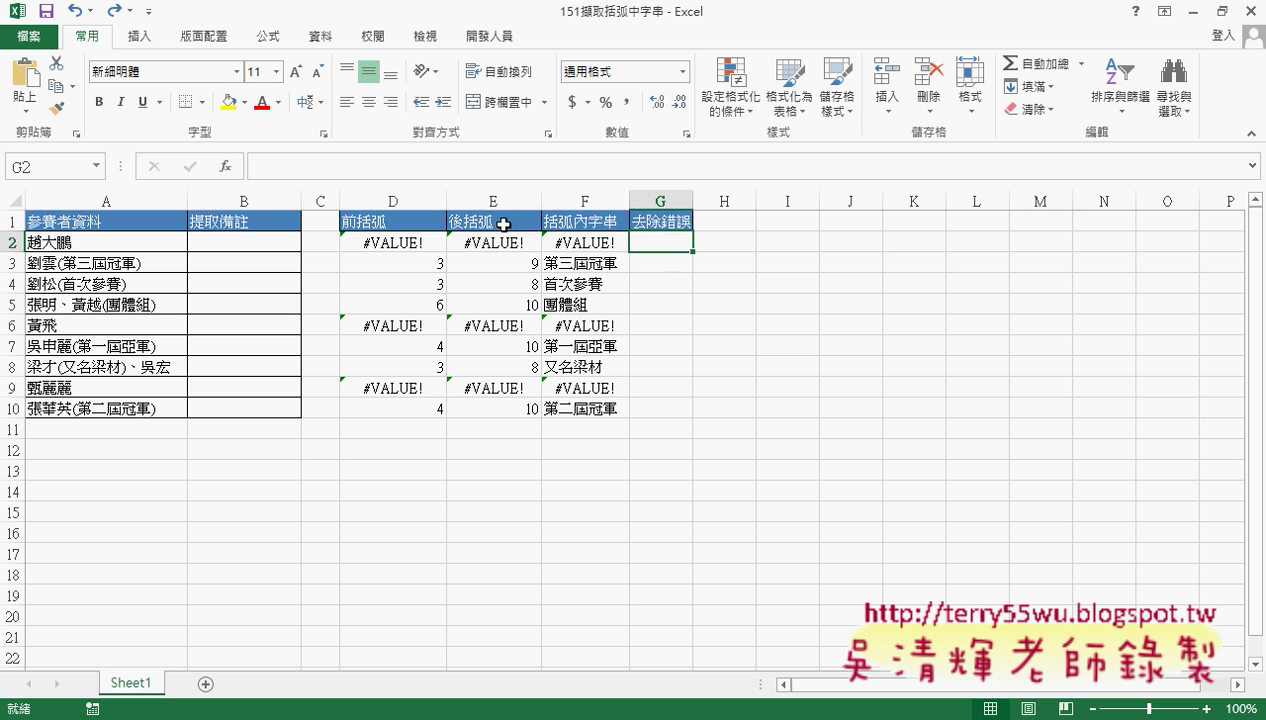
# Step: For G2, filter Insert Function to the 邏輯 category and select IFERROR
pyautogui.click(226, 166)
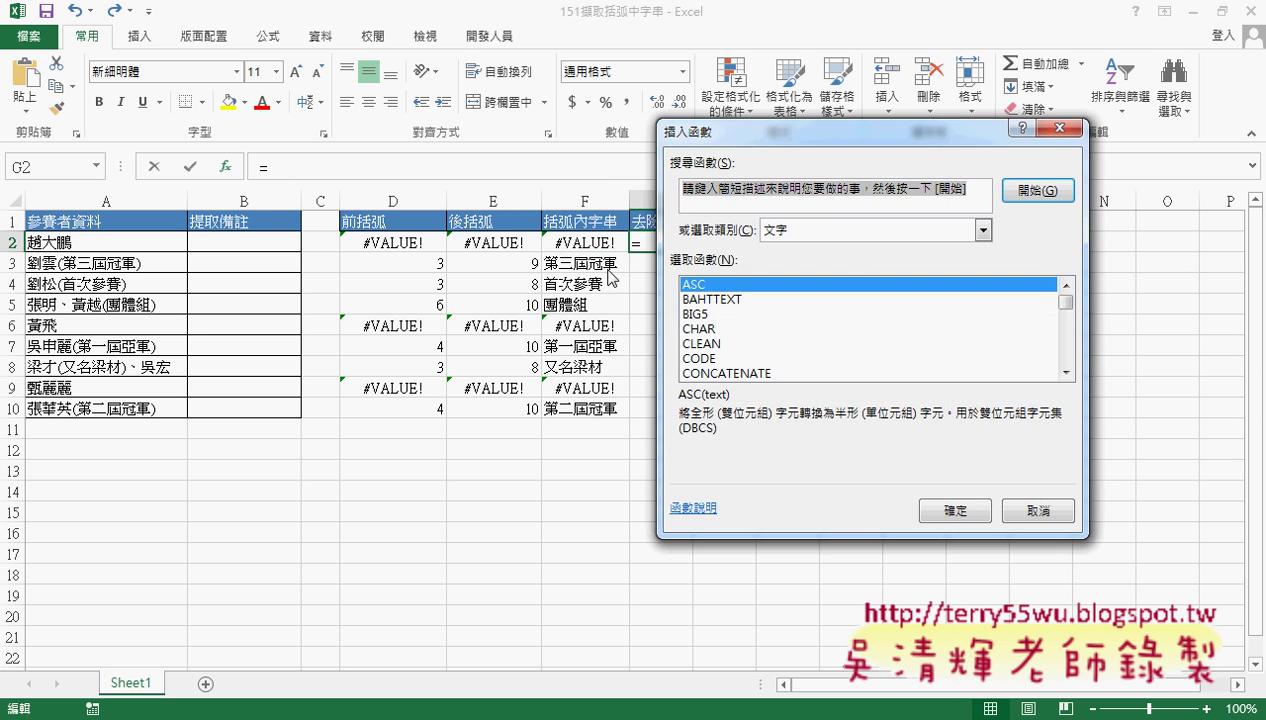
pyautogui.click(877, 237)
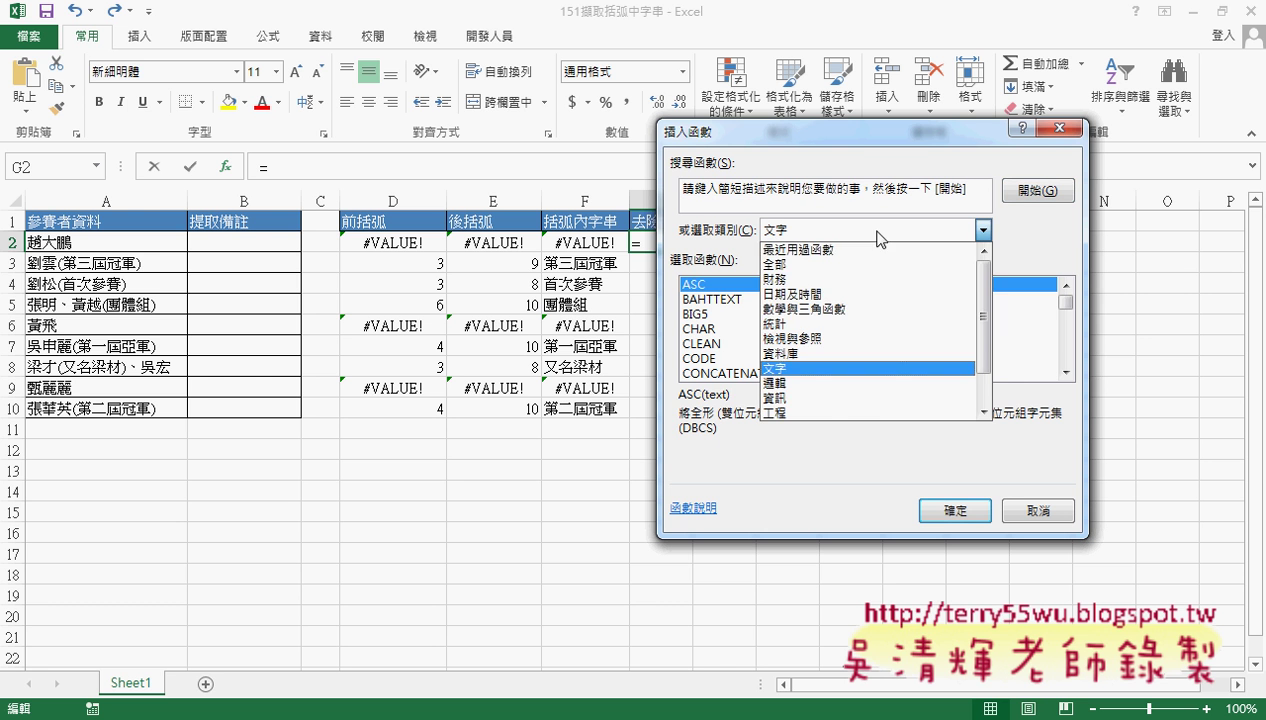
pyautogui.click(861, 393)
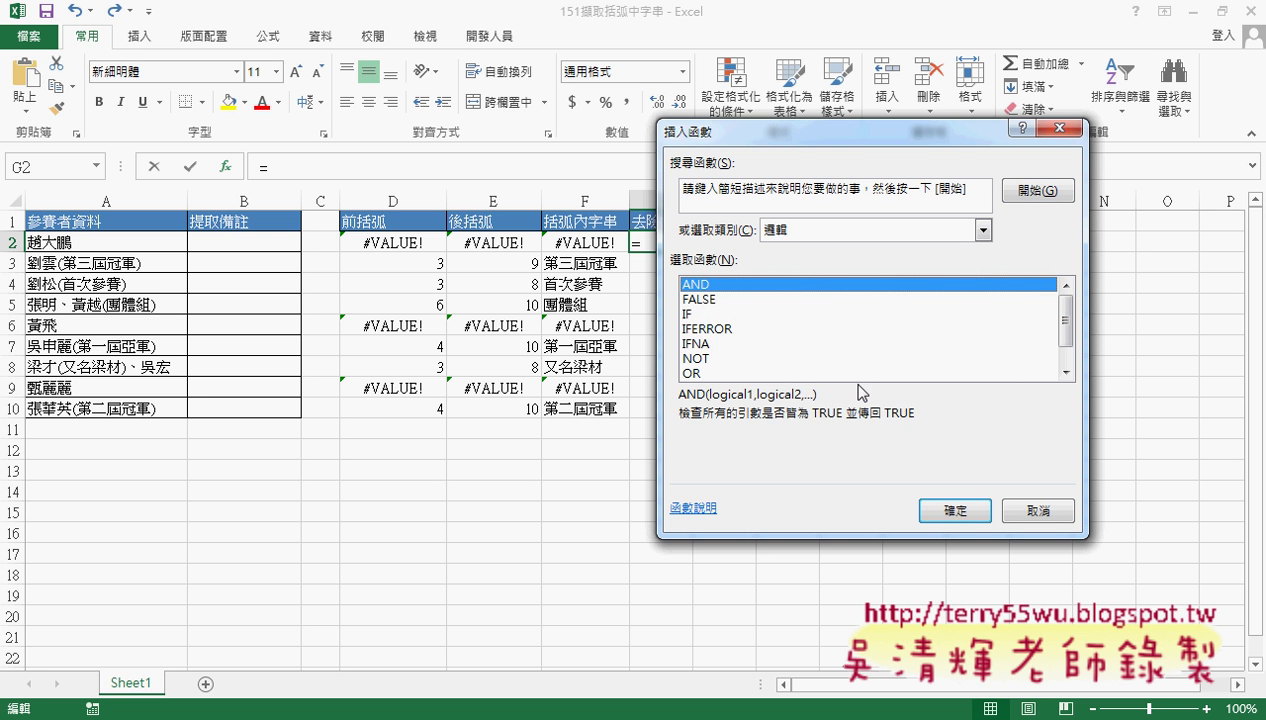
pyautogui.click(714, 330)
pyautogui.moveTo(852, 136); pyautogui.dragTo(926, 128)
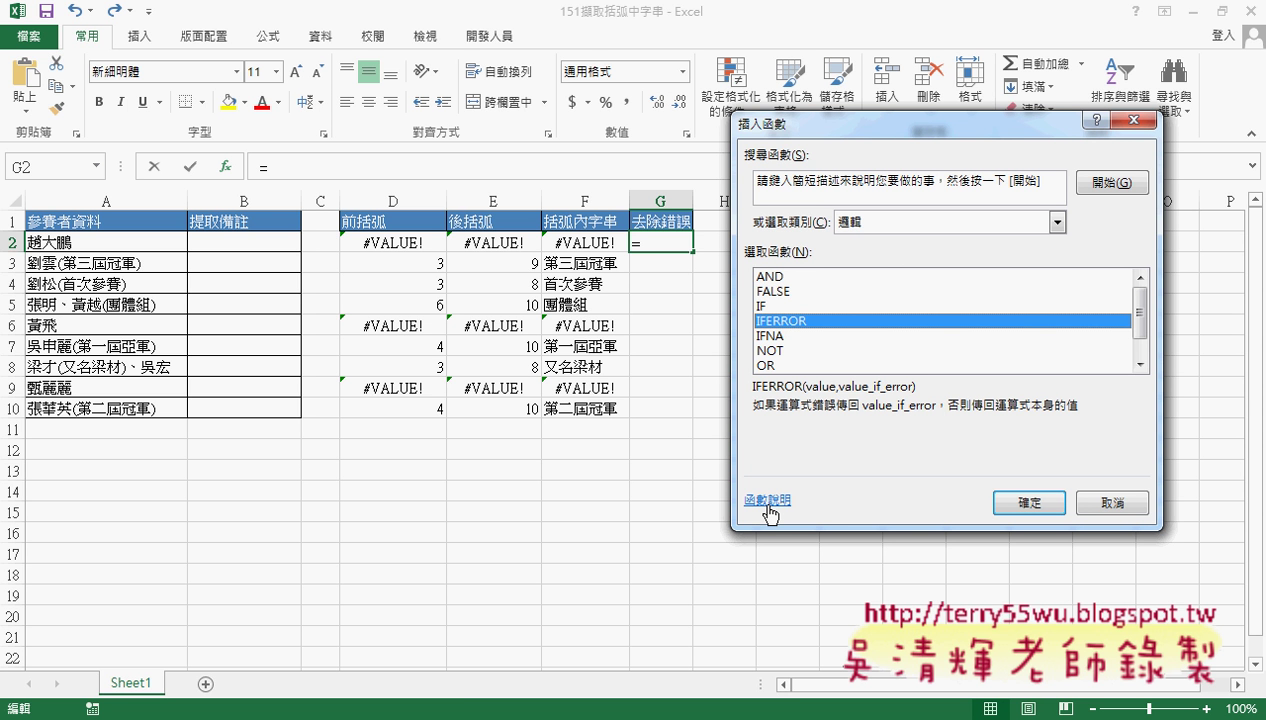
# Step: Open IFERROR's help page and highlight the error types it catches, such as #REF!
pyautogui.click(769, 510)
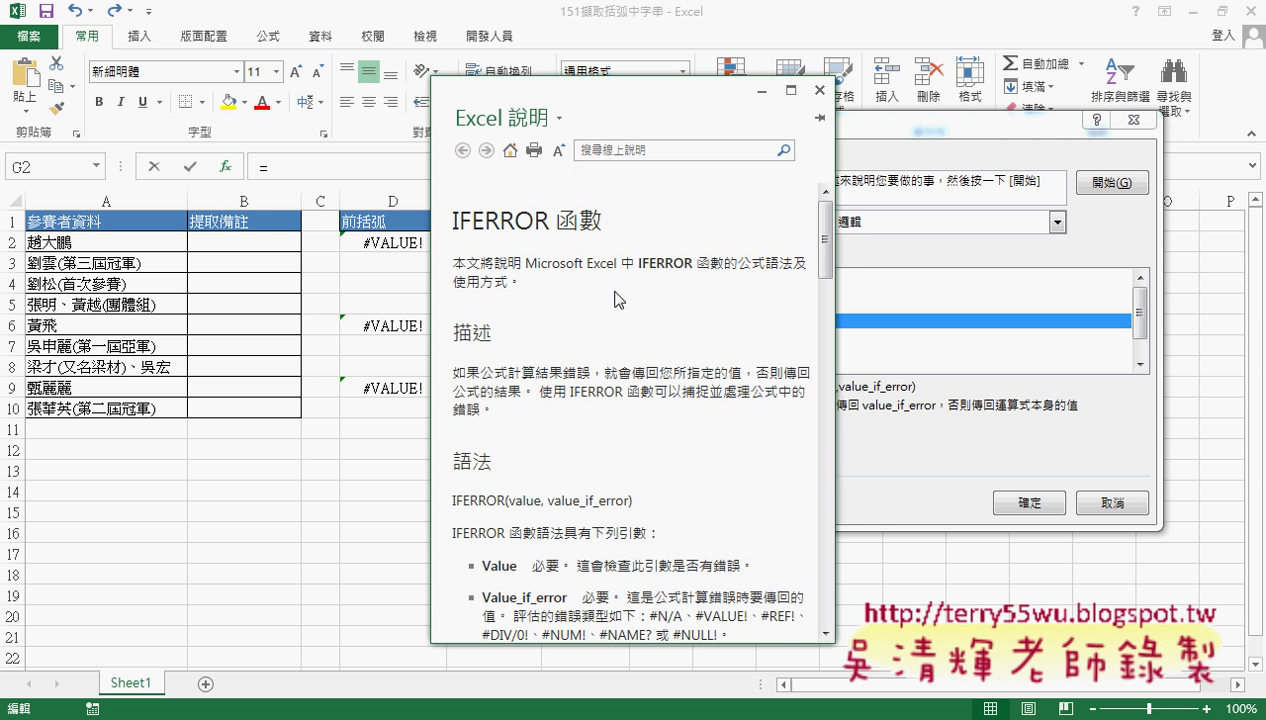
pyautogui.moveTo(825, 245)
pyautogui.mouseDown()
pyautogui.moveTo(831, 279)
pyautogui.moveTo(700, 294)
pyautogui.moveTo(668, 333)
pyautogui.mouseUp()
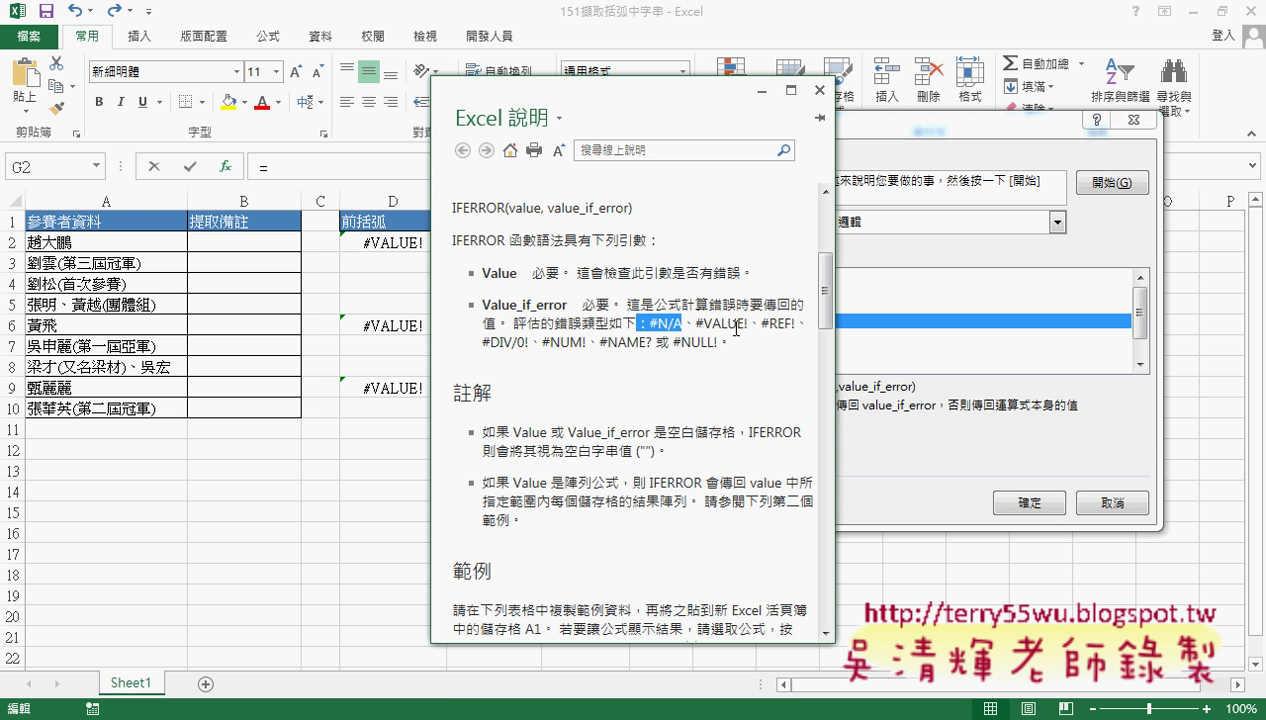
pyautogui.moveTo(747, 325); pyautogui.dragTo(778, 333)
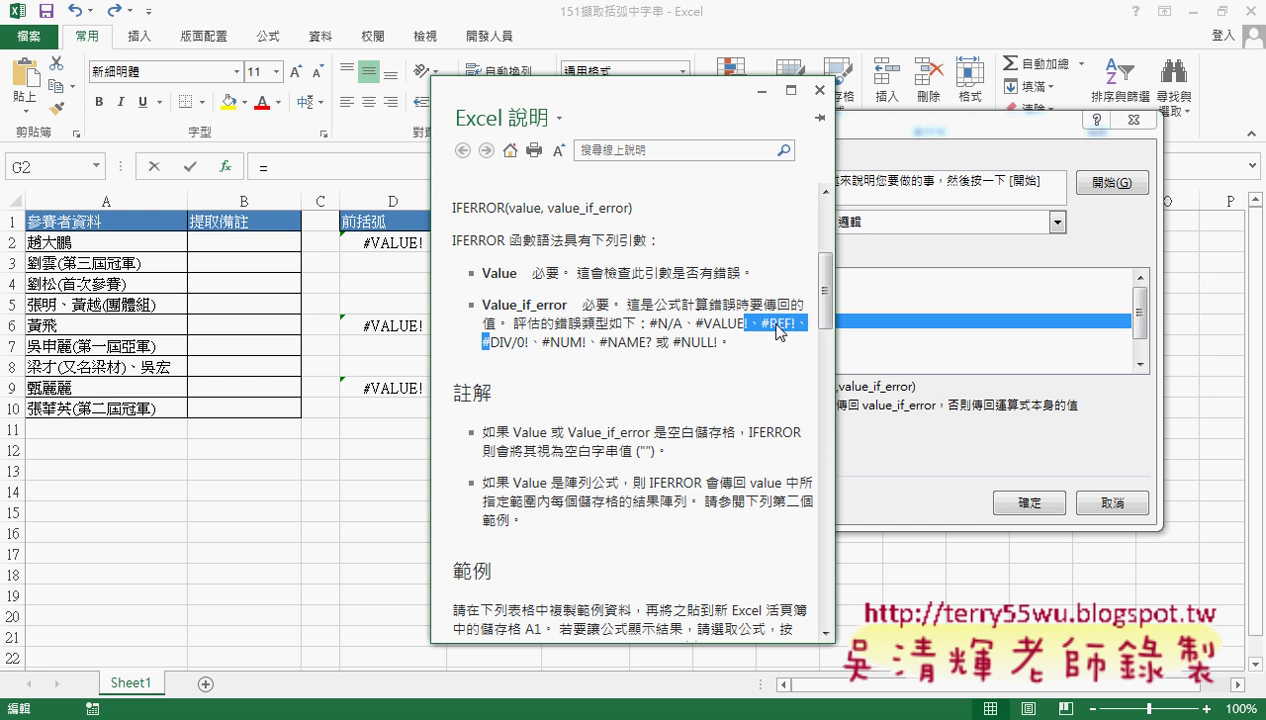
pyautogui.click(777, 331)
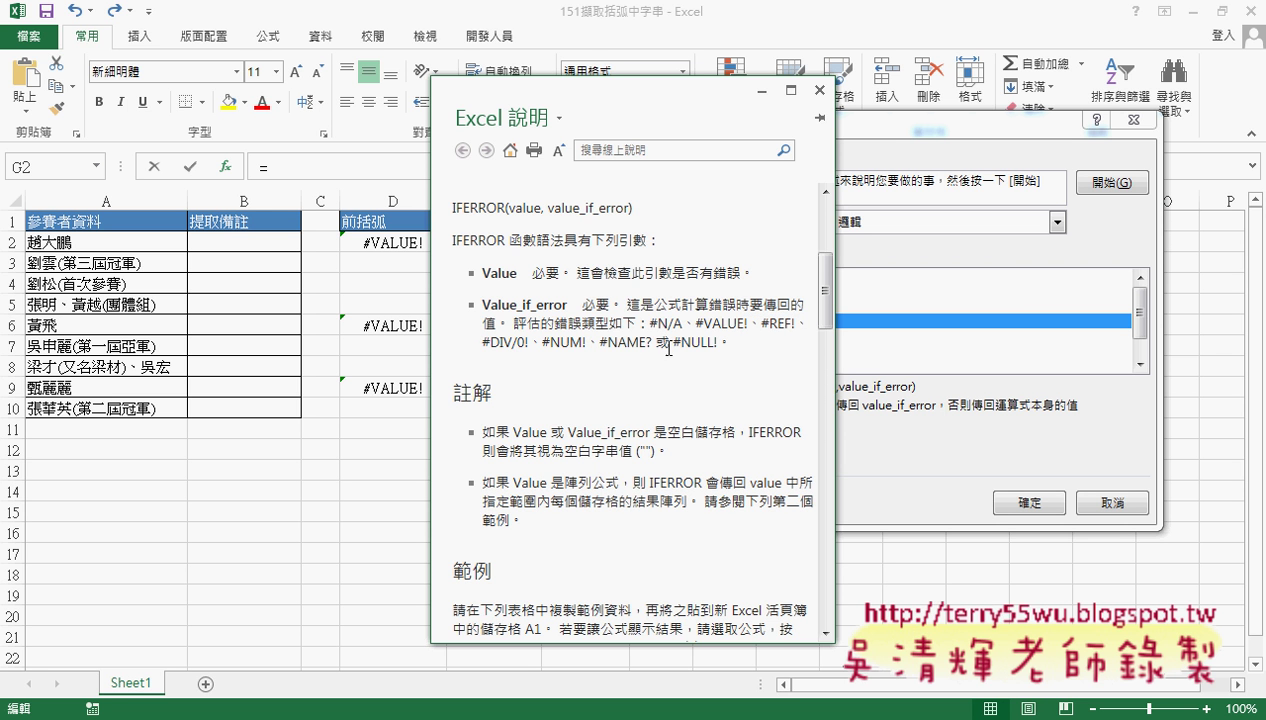
pyautogui.moveTo(735, 344); pyautogui.dragTo(482, 323)
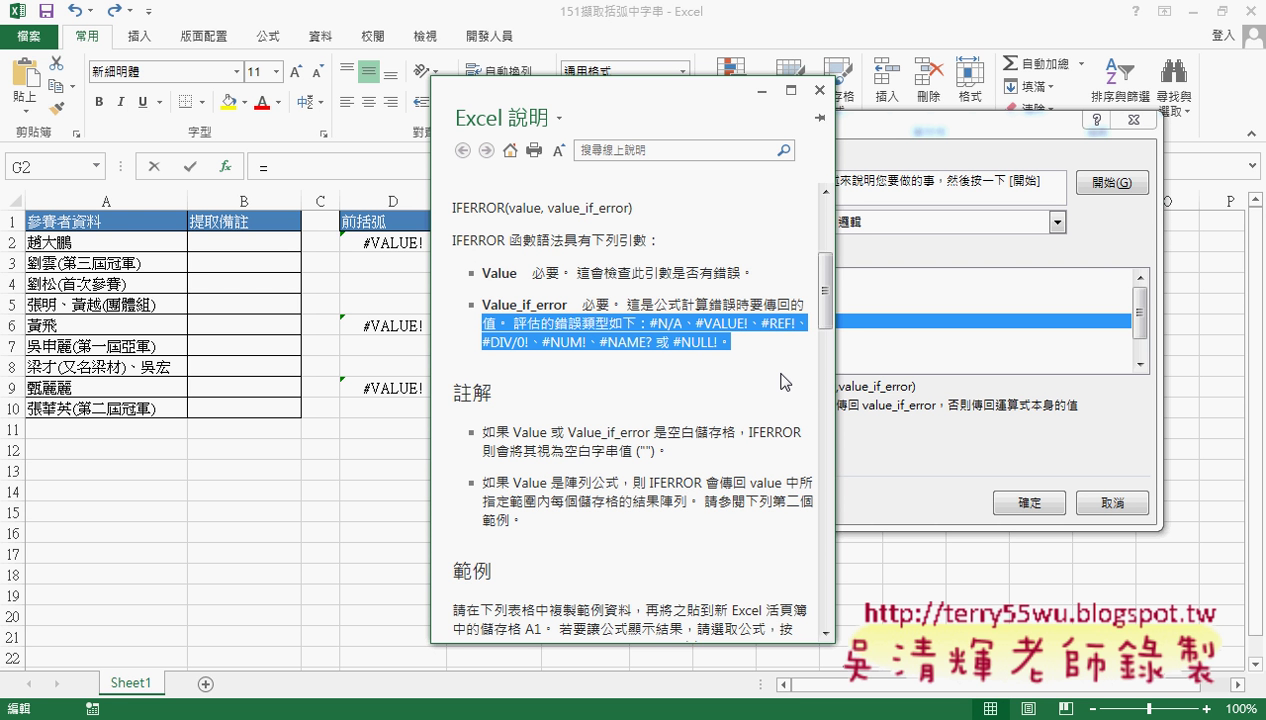
# Step: Set IFERROR's Value to F2 and Value_if_error to "" for G2
pyautogui.click(819, 89)
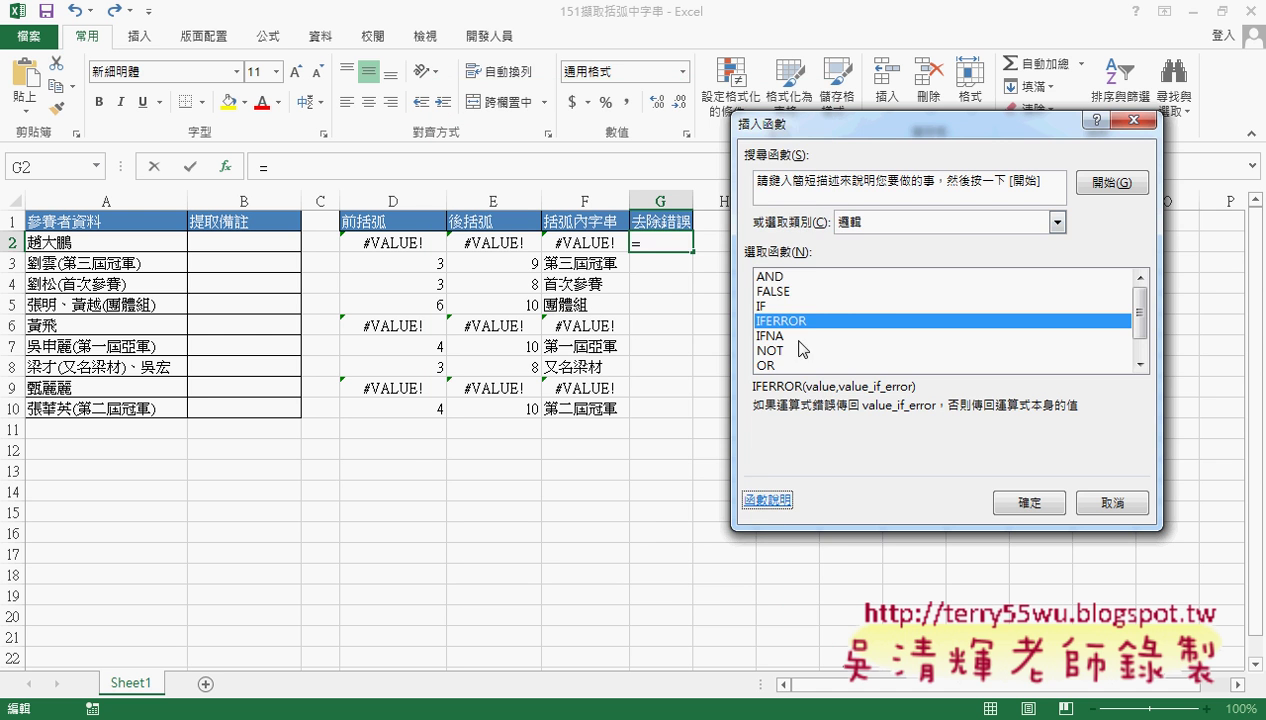
pyautogui.click(1030, 502)
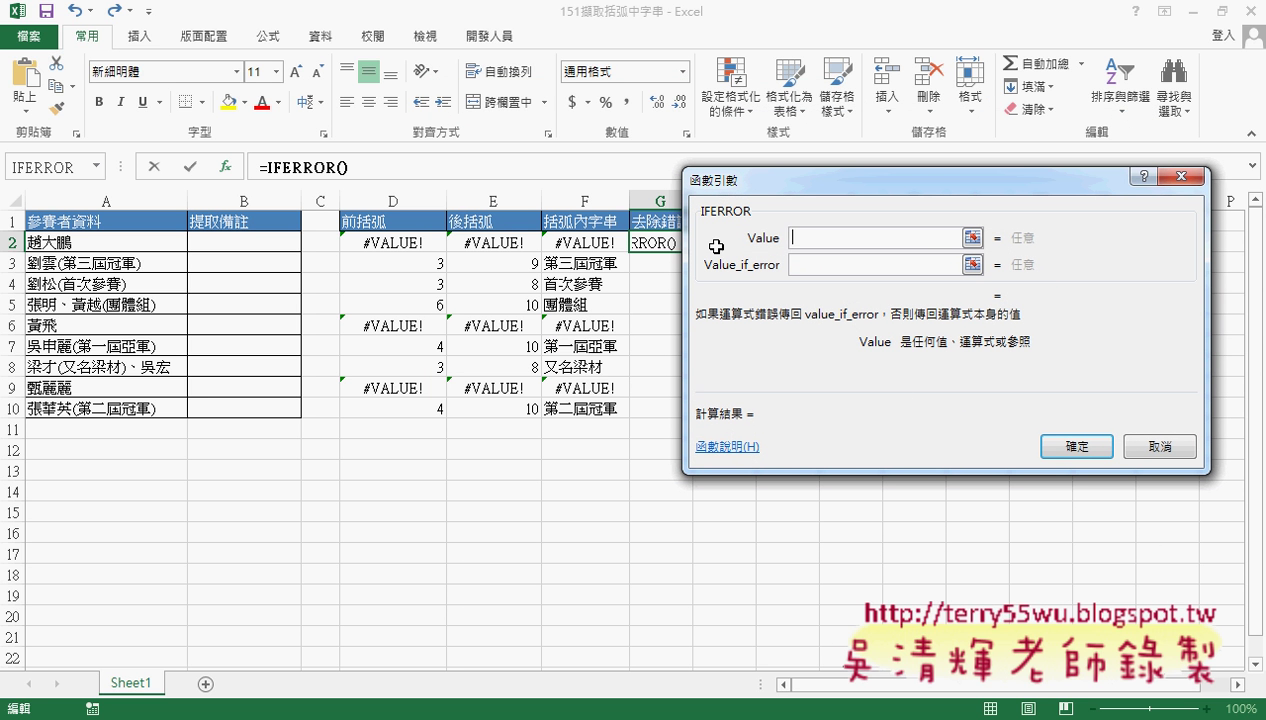
pyautogui.click(580, 248)
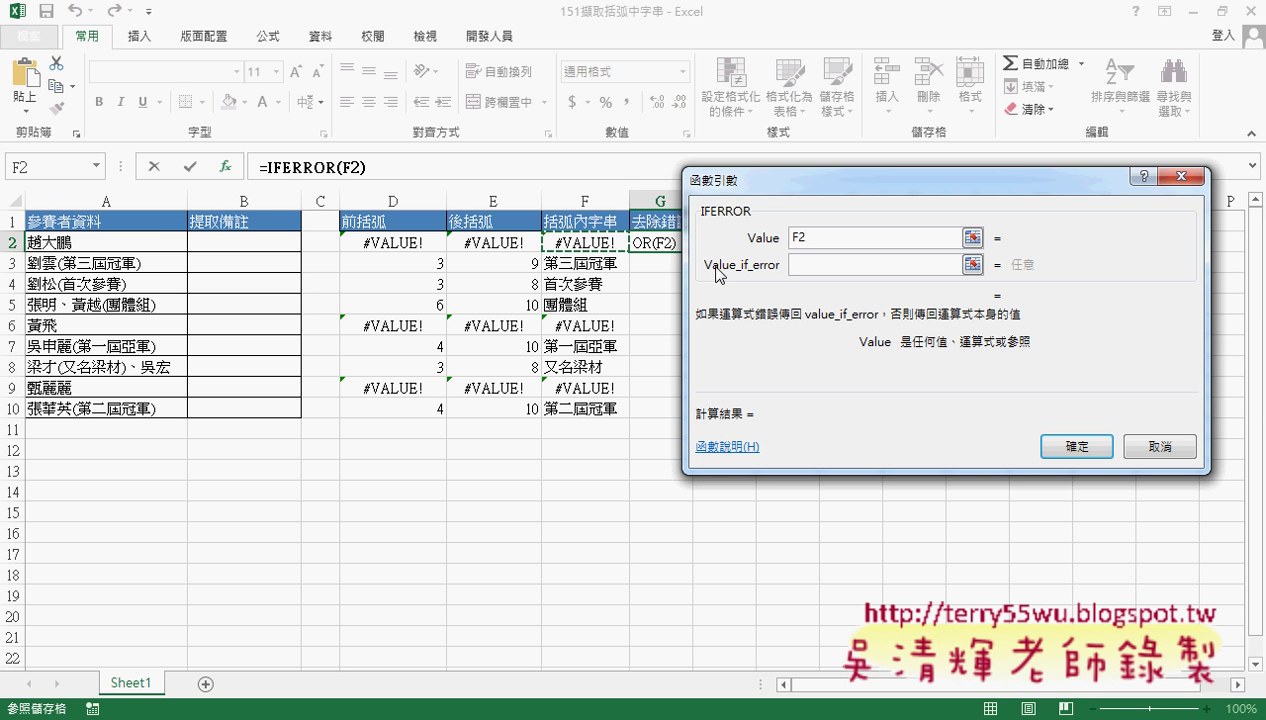
pyautogui.click(824, 266)
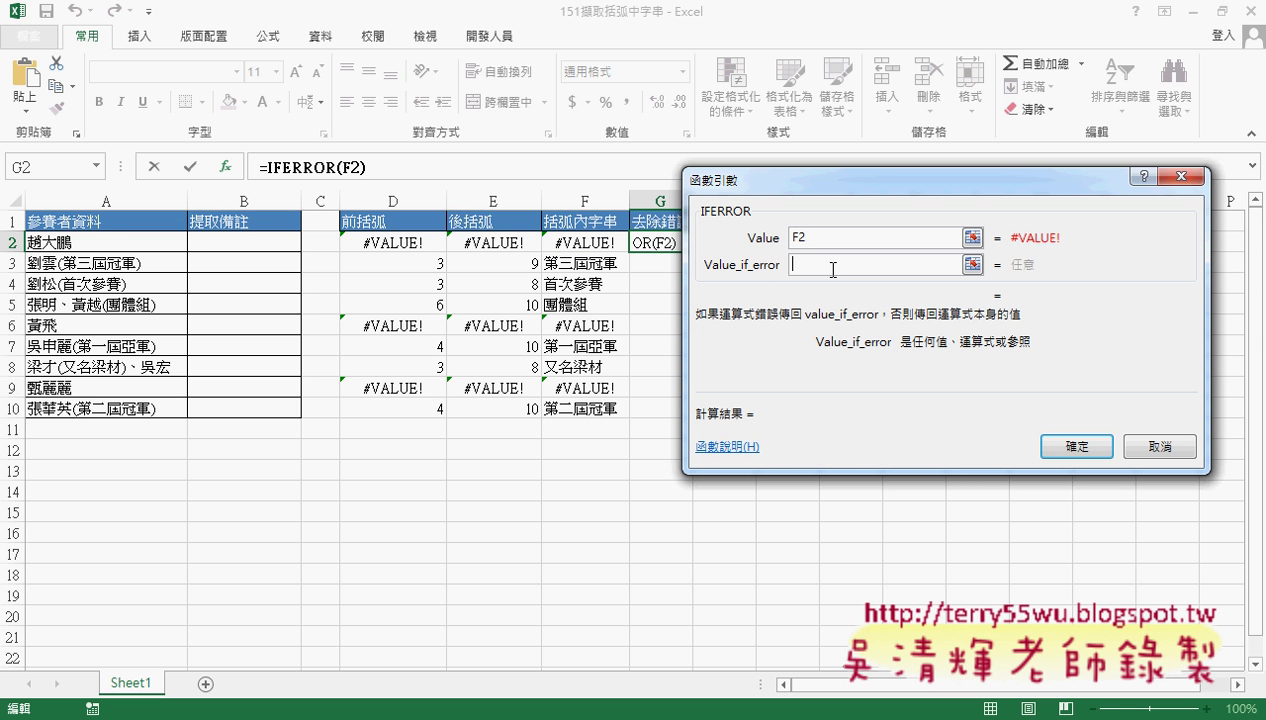
pyautogui.write('""')
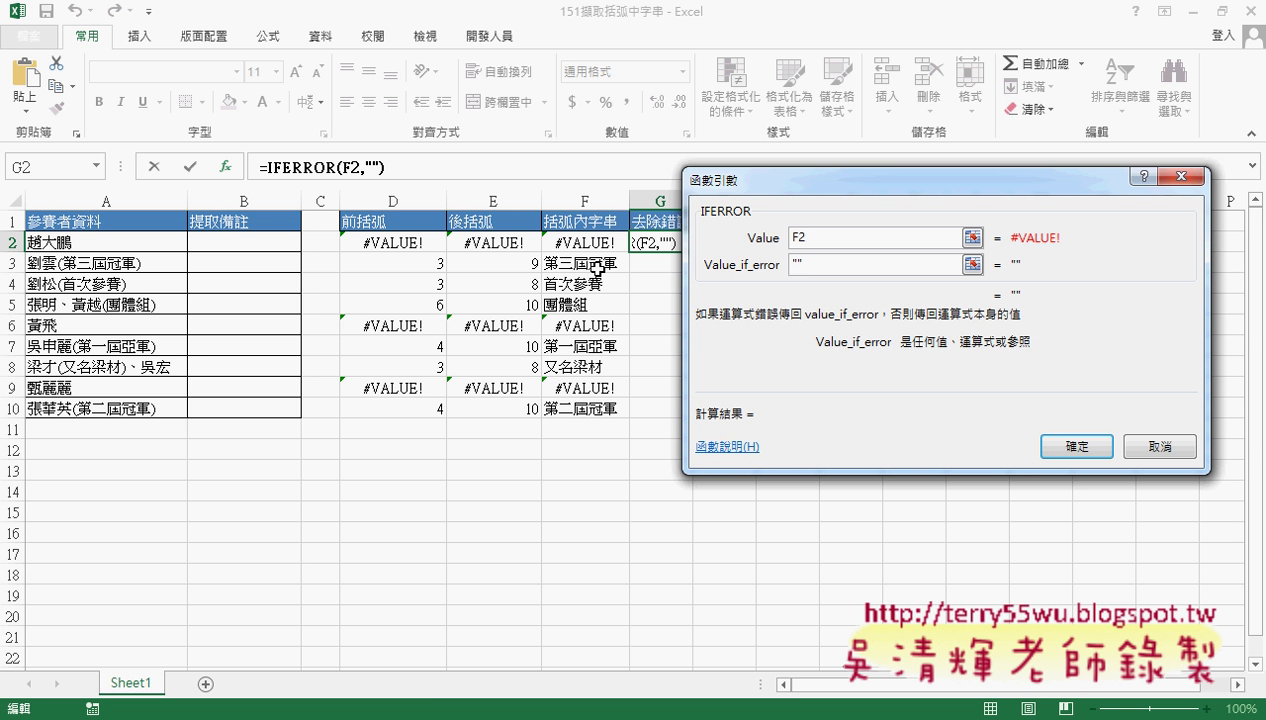
pyautogui.doubleClick(787, 264)
pyautogui.click(807, 265)
pyautogui.press('Left')
pyautogui.click(1085, 455)
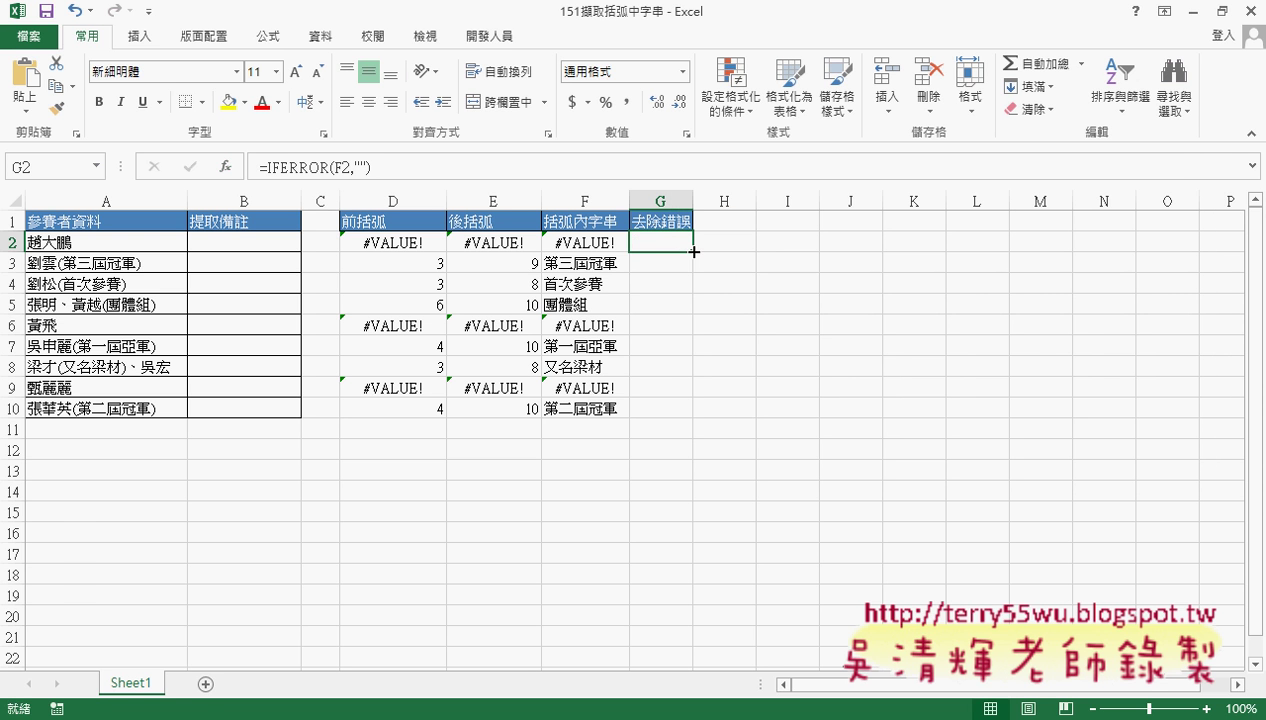
# Step: Fill G2's IFERROR formula down to G10 and widen column G
pyautogui.moveTo(693, 252); pyautogui.dragTo(693, 416)
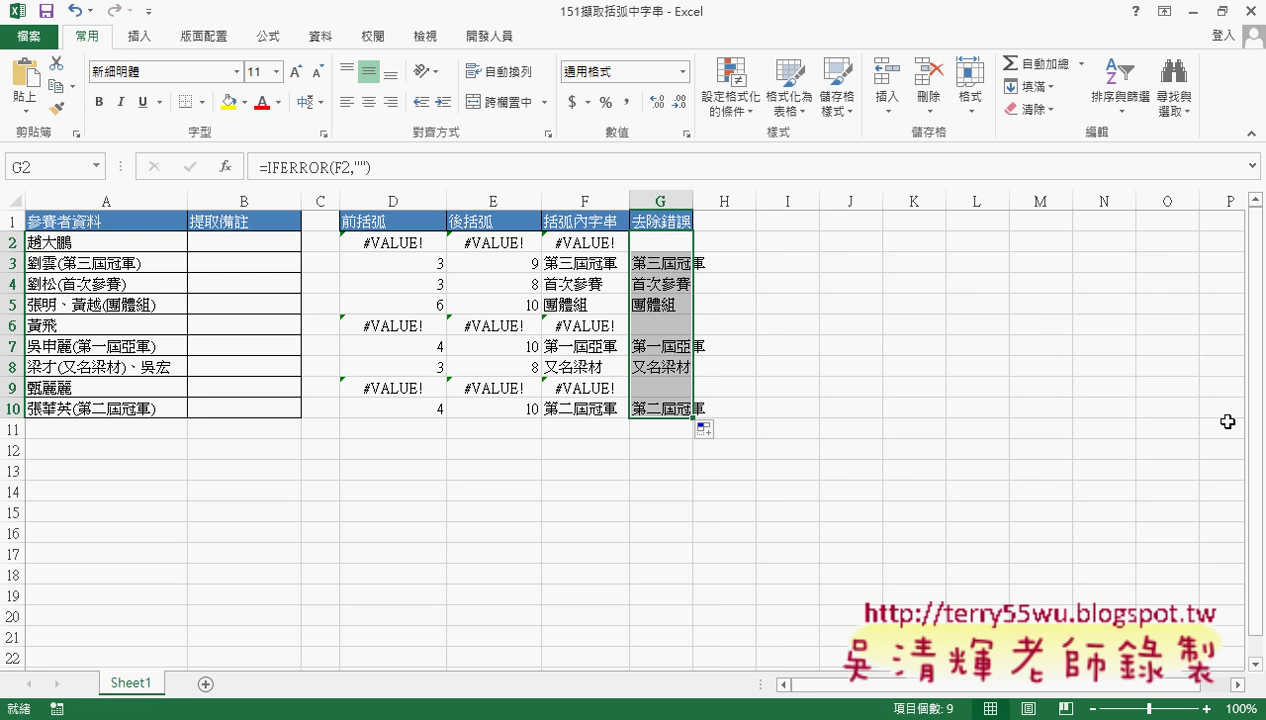
pyautogui.moveTo(693, 201); pyautogui.dragTo(718, 201)
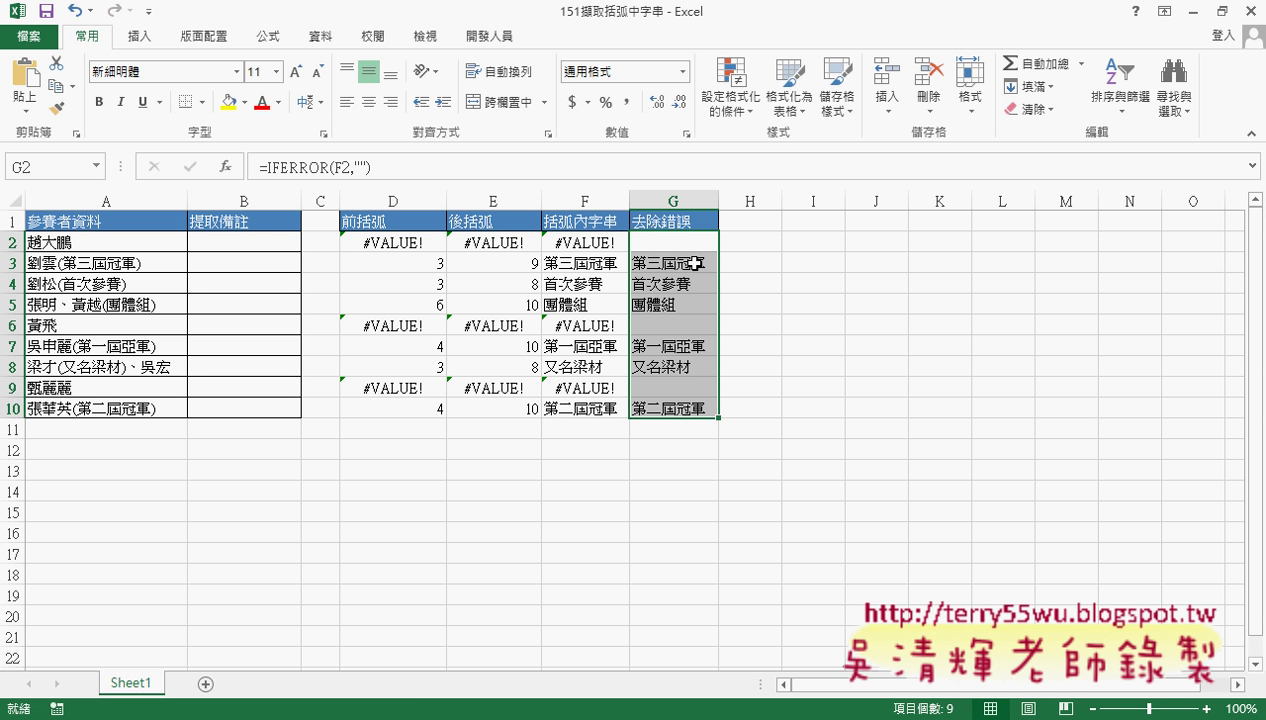
pyautogui.click(679, 246)
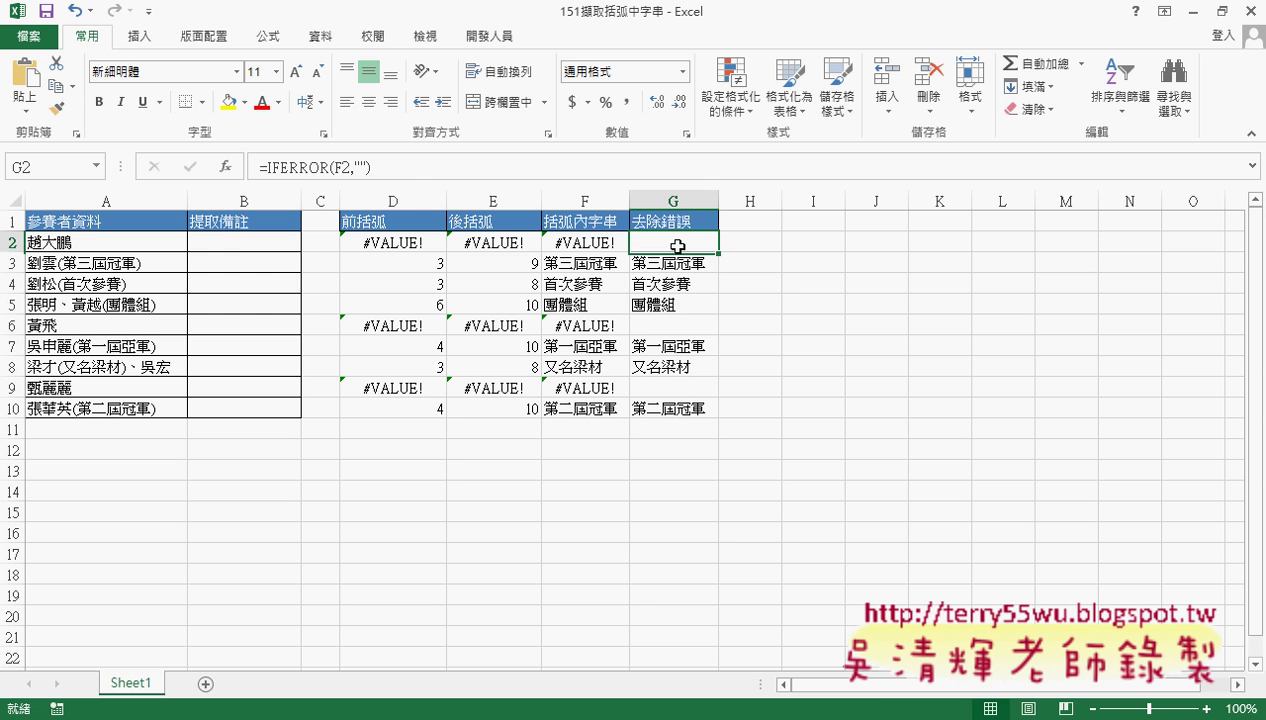
# Step: Select B2:B10, then open D2's FIND formula and select its text
pyautogui.click(237, 243)
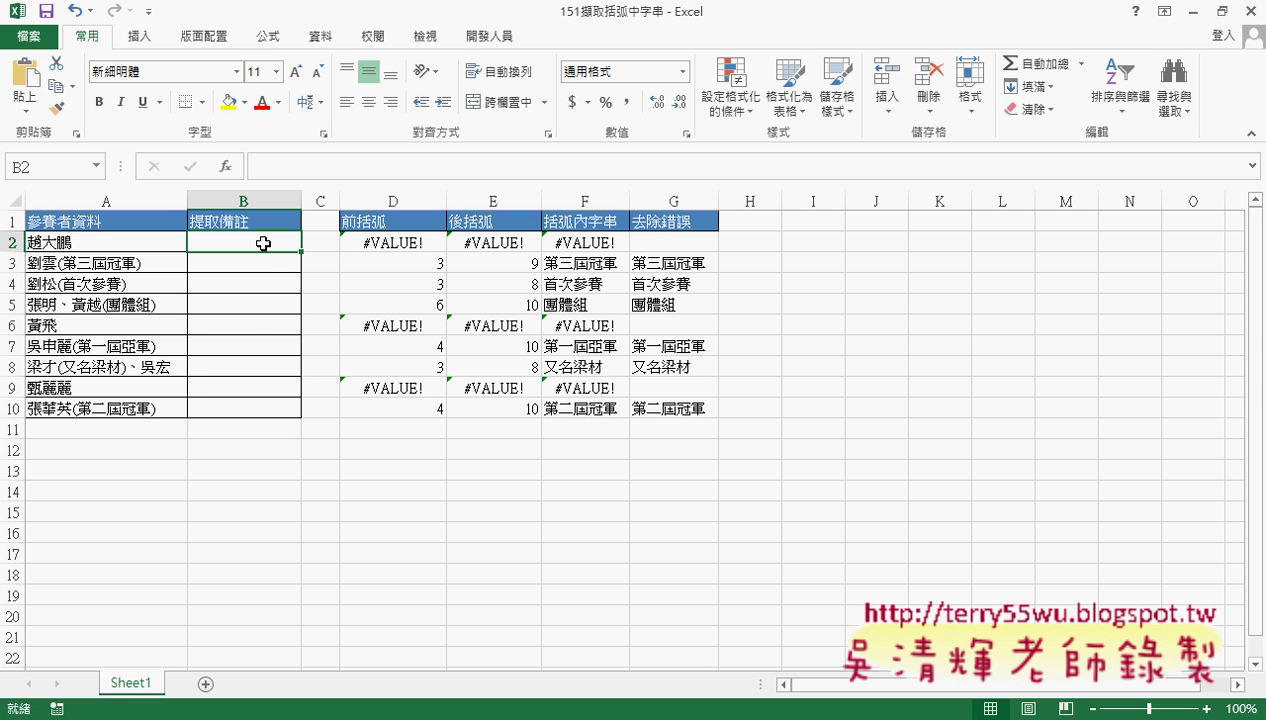
pyautogui.moveTo(262, 243)
pyautogui.mouseDown()
pyautogui.moveTo(261, 421)
pyautogui.moveTo(260, 409)
pyautogui.mouseUp()
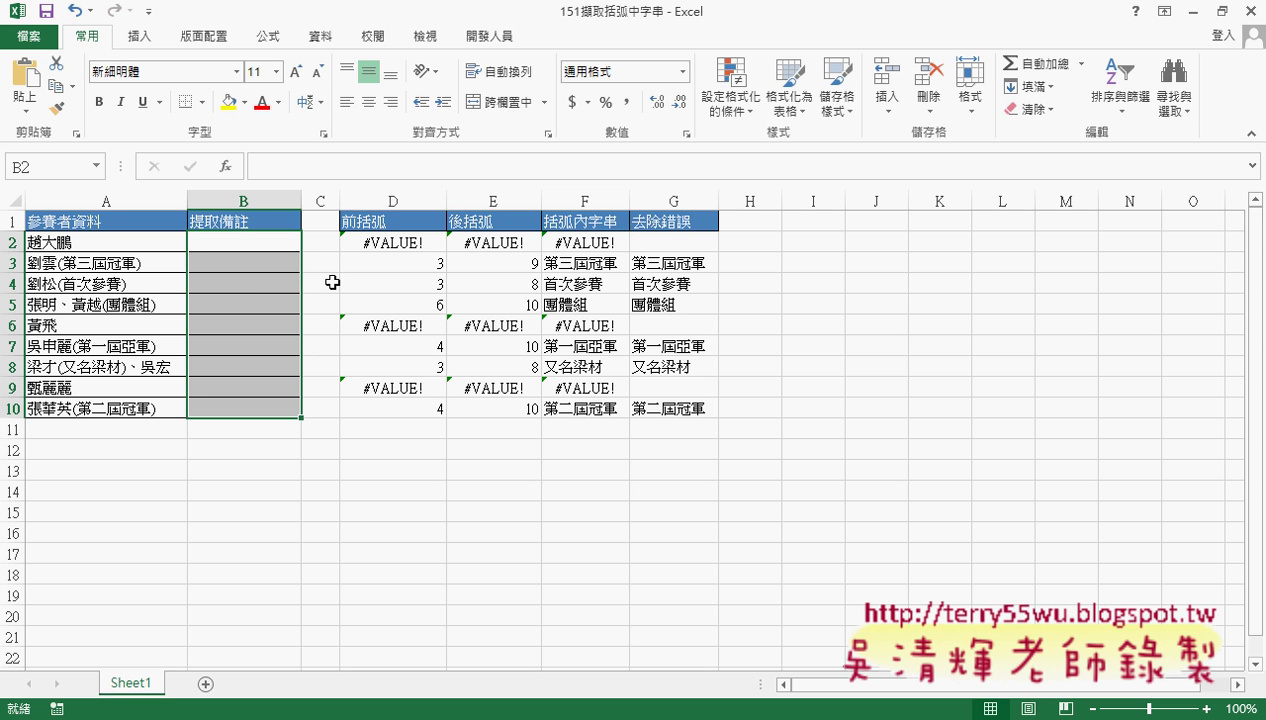
pyautogui.doubleClick(393, 243)
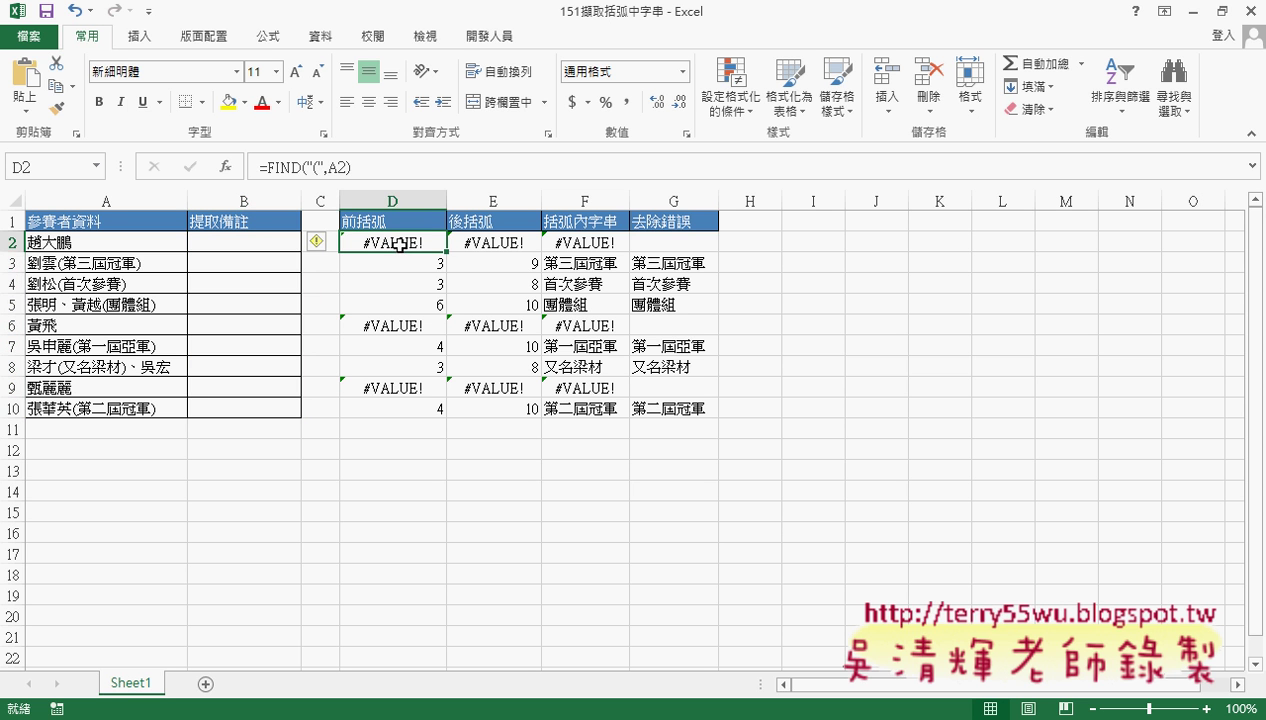
pyautogui.moveTo(352, 168); pyautogui.dragTo(266, 168)
# Step: Copy D2's FIND formula text into B2 and enter it as a formula with a leading =
pyautogui.rightClick(278, 172)
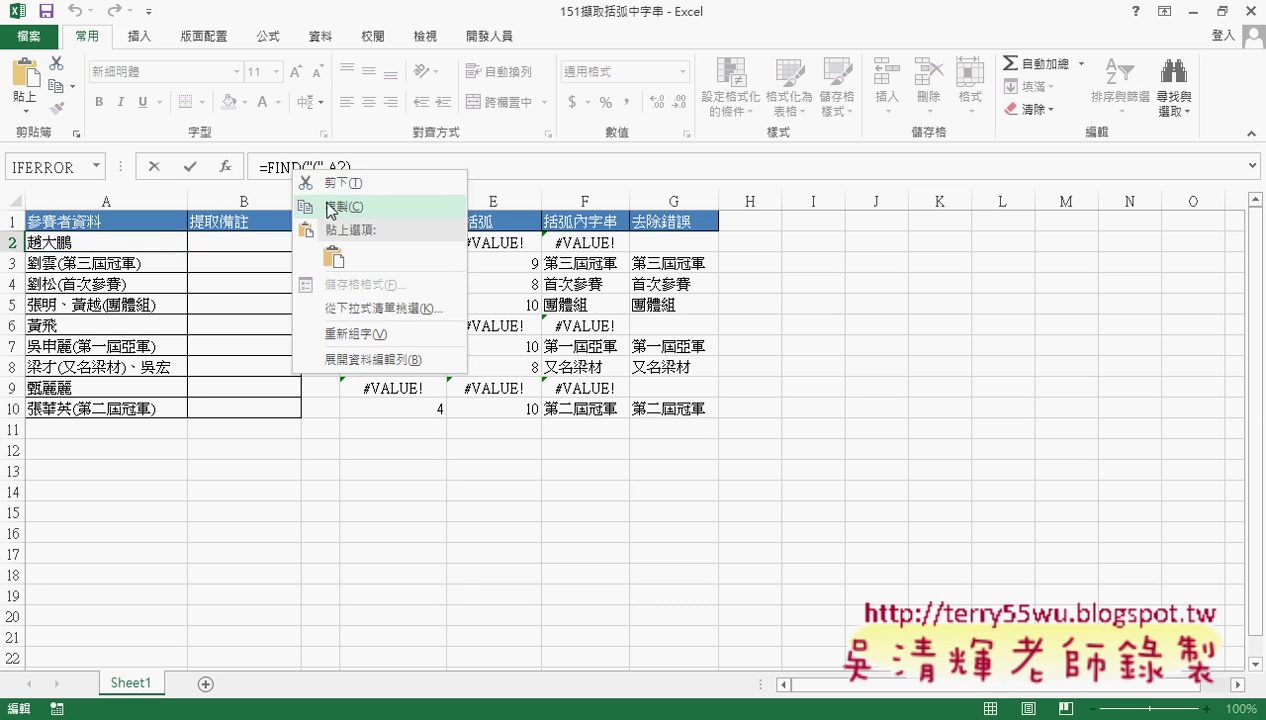
pyautogui.click(345, 127)
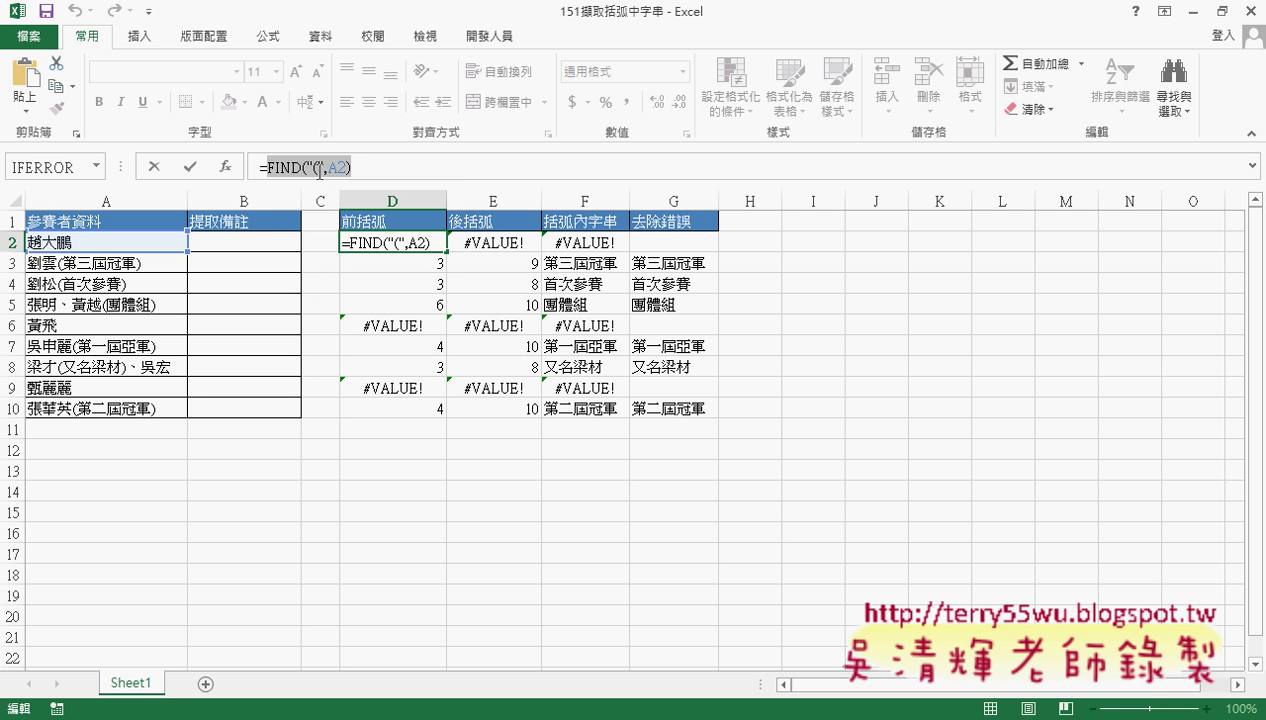
pyautogui.click(155, 167)
pyautogui.click(236, 243)
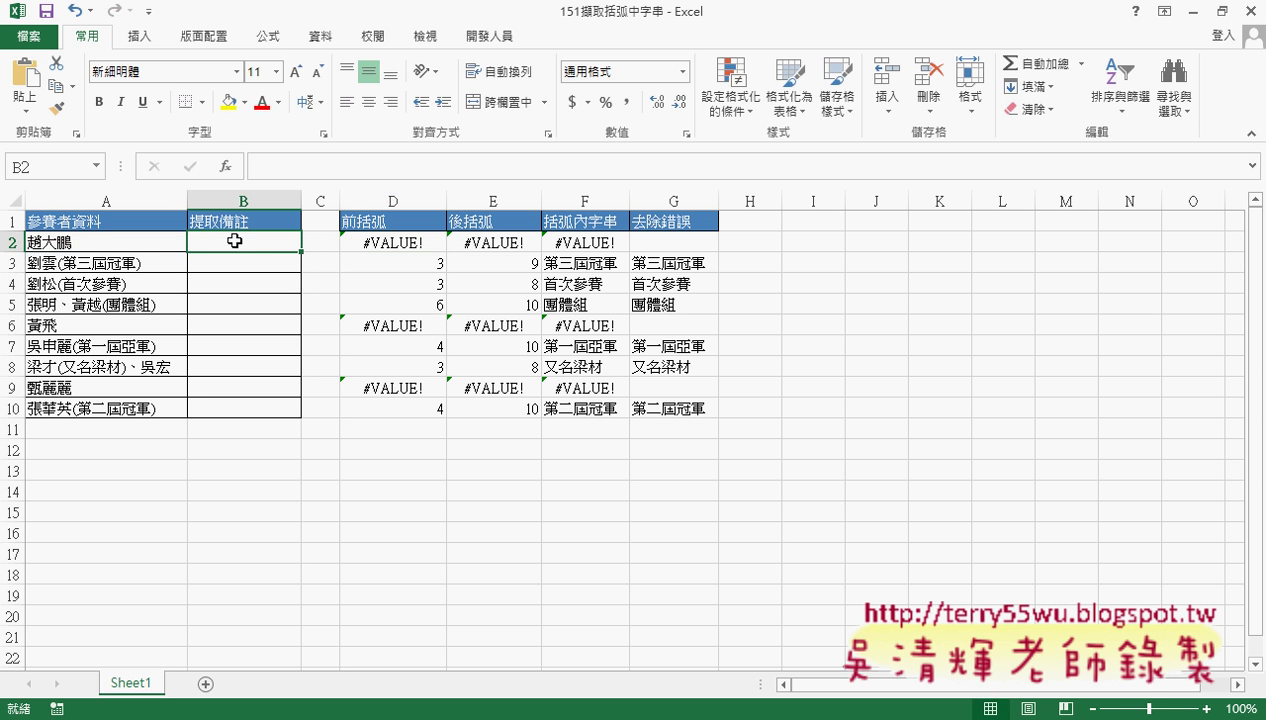
pyautogui.click(270, 167)
pyautogui.rightClick(272, 170)
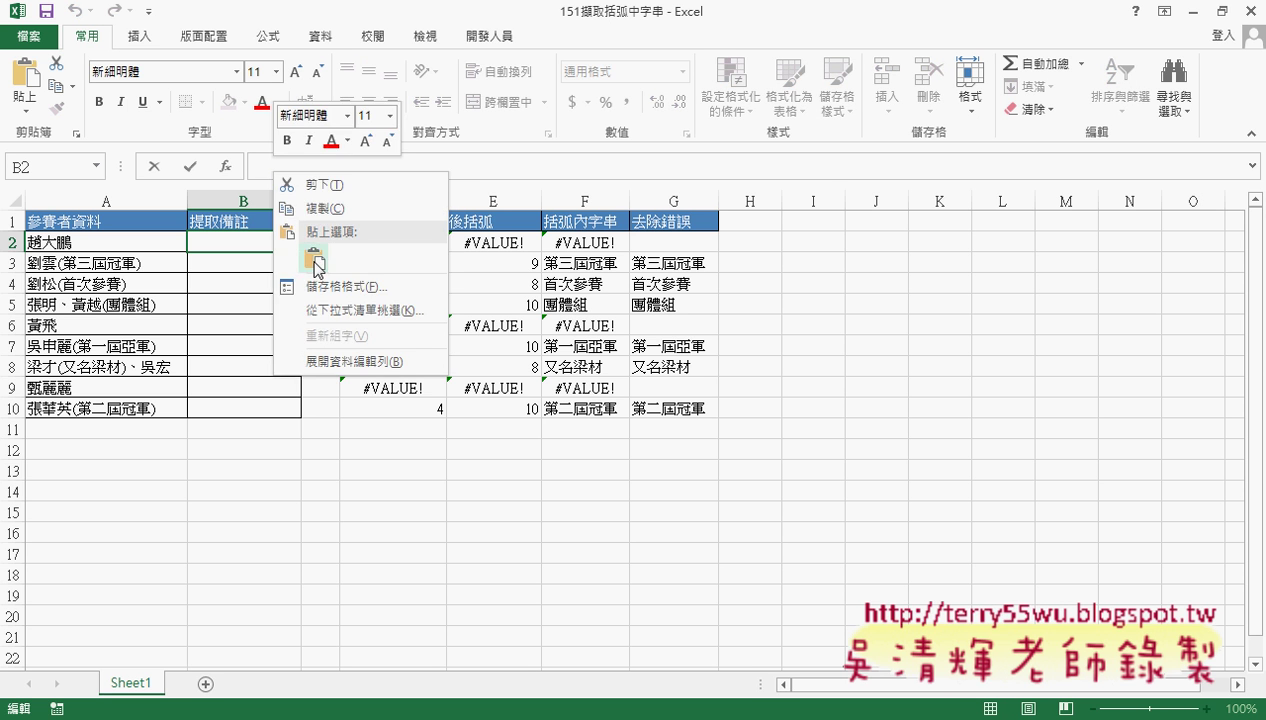
pyautogui.click(311, 258)
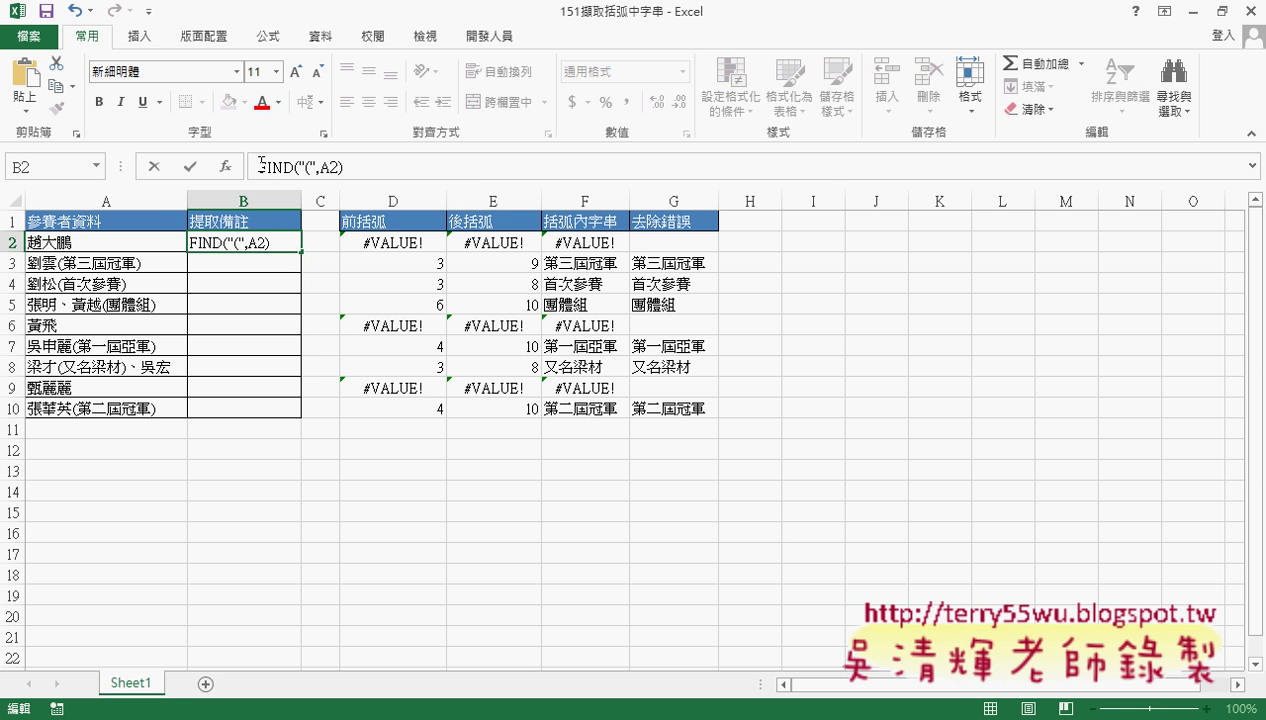
pyautogui.press('Home')
pyautogui.write('ㄦ')
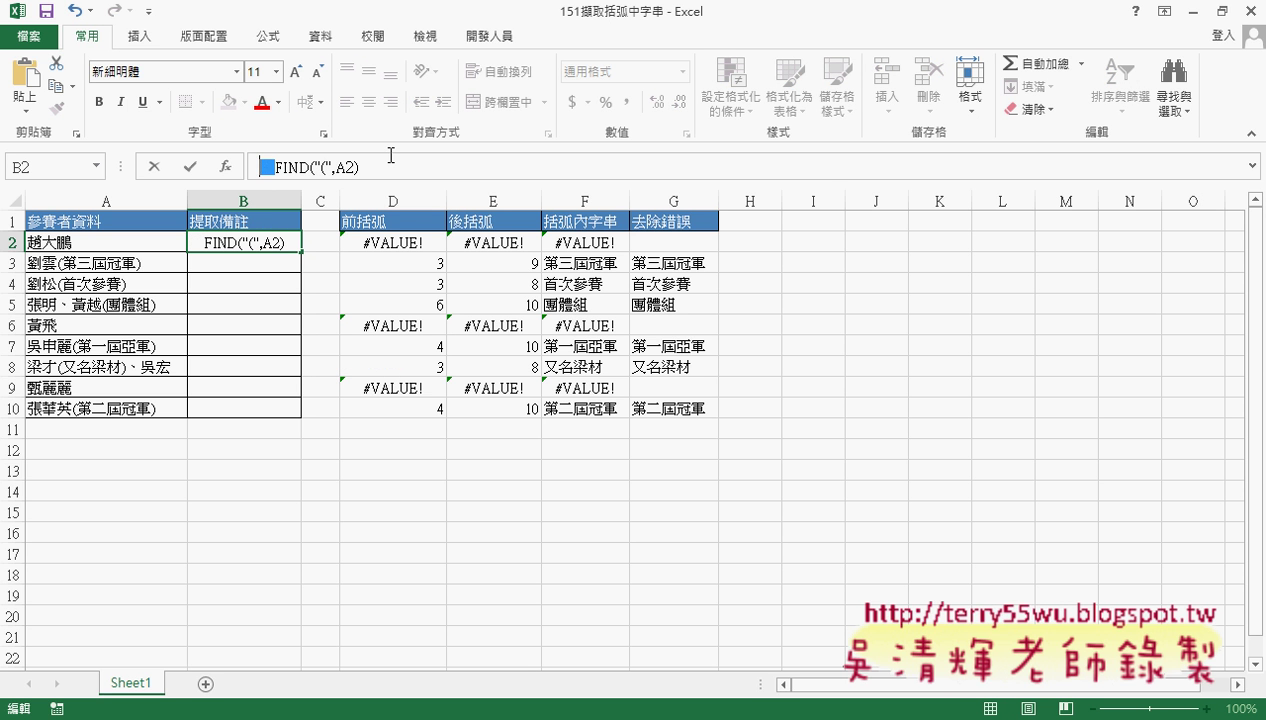
pyautogui.write('=')
pyautogui.click(189, 163)
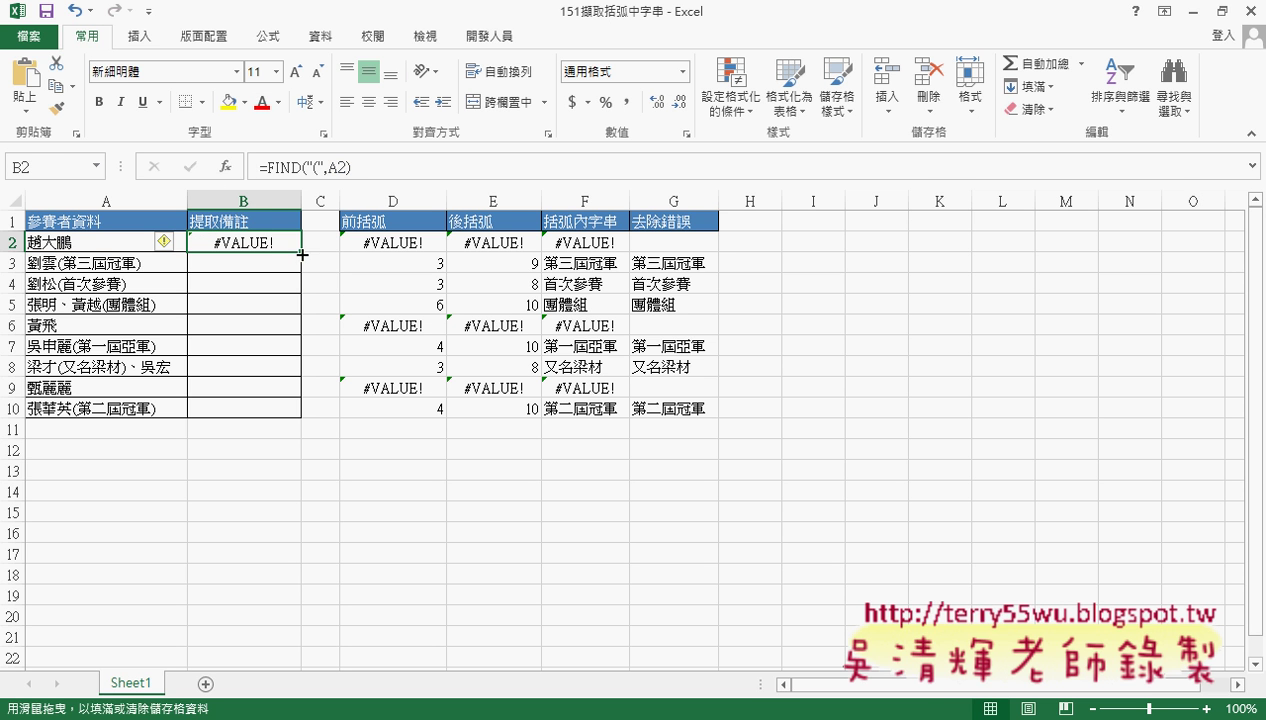
# Step: Fill B2's FIND formula down to B10 and select its formula text in B2
pyautogui.moveTo(297, 246); pyautogui.dragTo(300, 418)
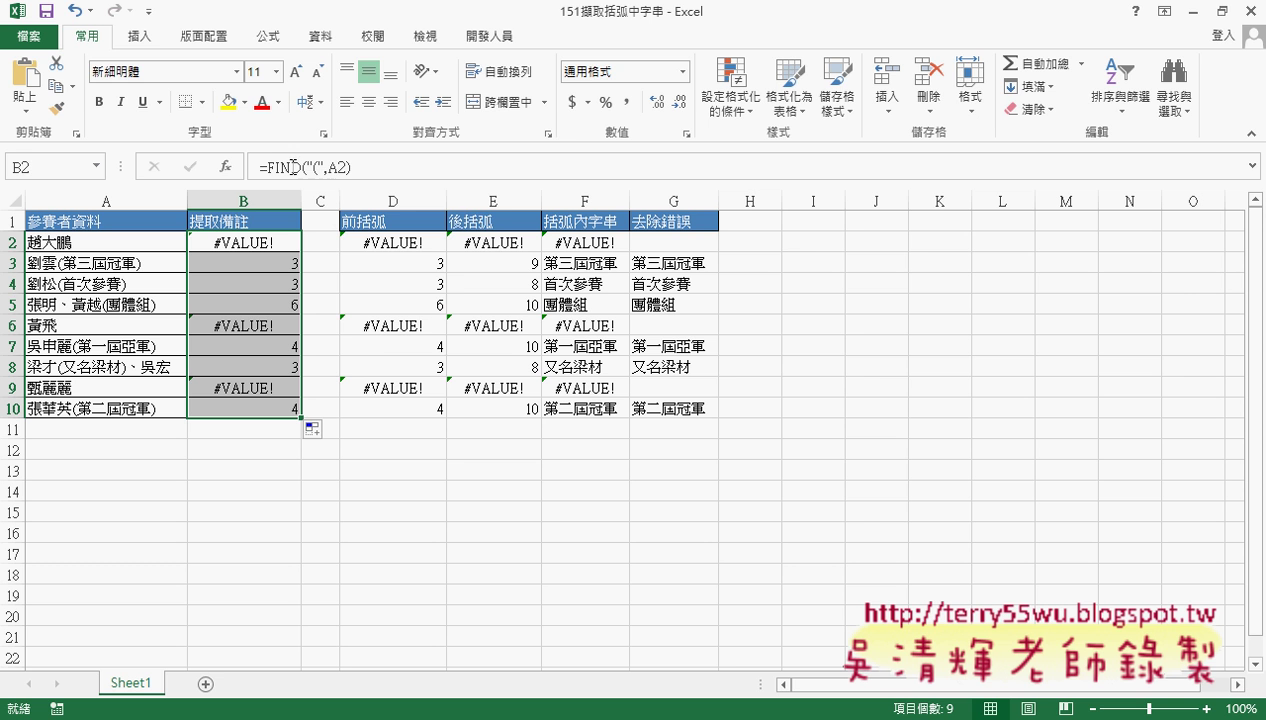
pyautogui.moveTo(265, 165); pyautogui.dragTo(348, 165)
pyautogui.rightClick(350, 170)
# Step: Cut the FIND formula out of B2 and insert MID from the text functions
pyautogui.click(352, 178)
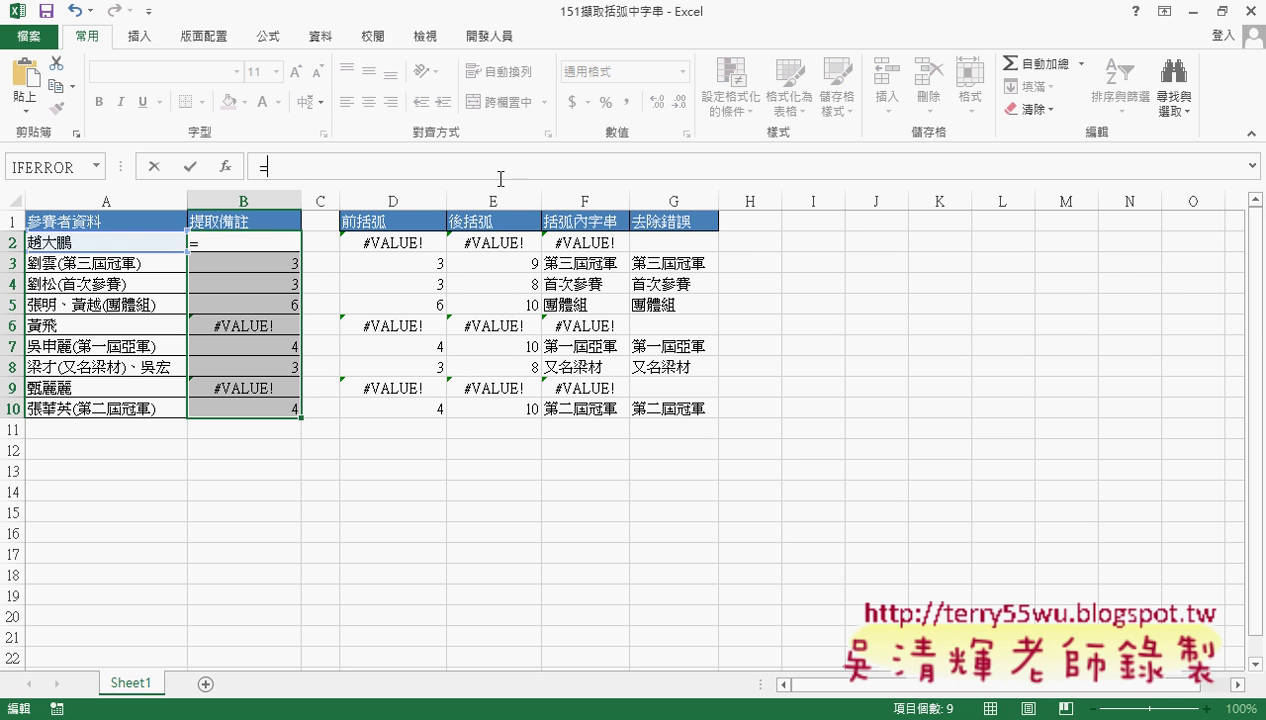
pyautogui.click(226, 167)
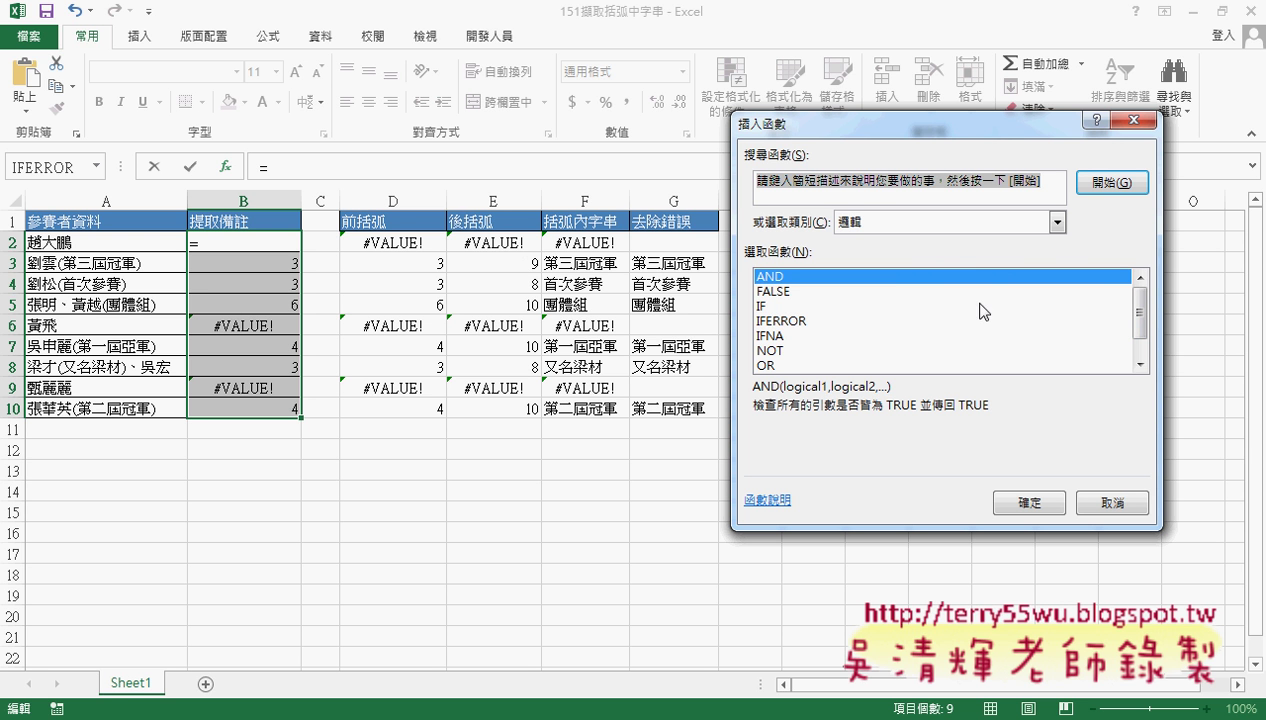
pyautogui.click(1120, 320)
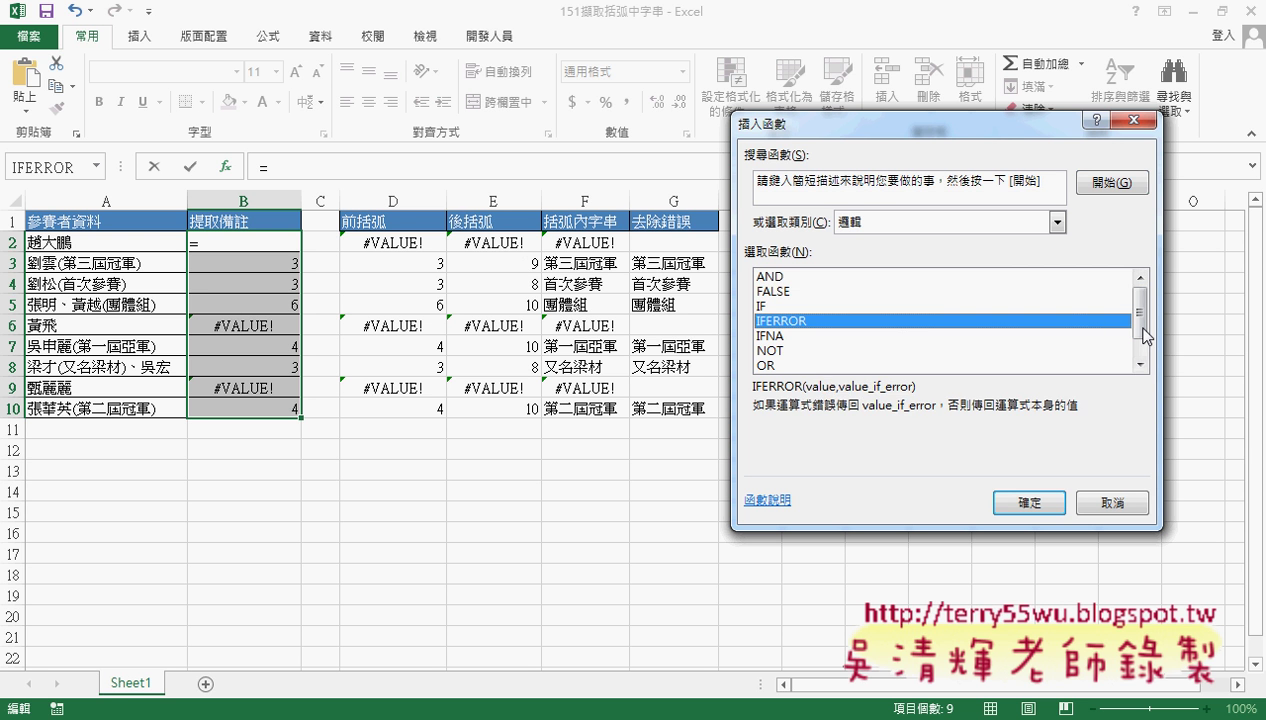
pyautogui.moveTo(1140, 327); pyautogui.dragTo(1141, 345)
pyautogui.click(1057, 222)
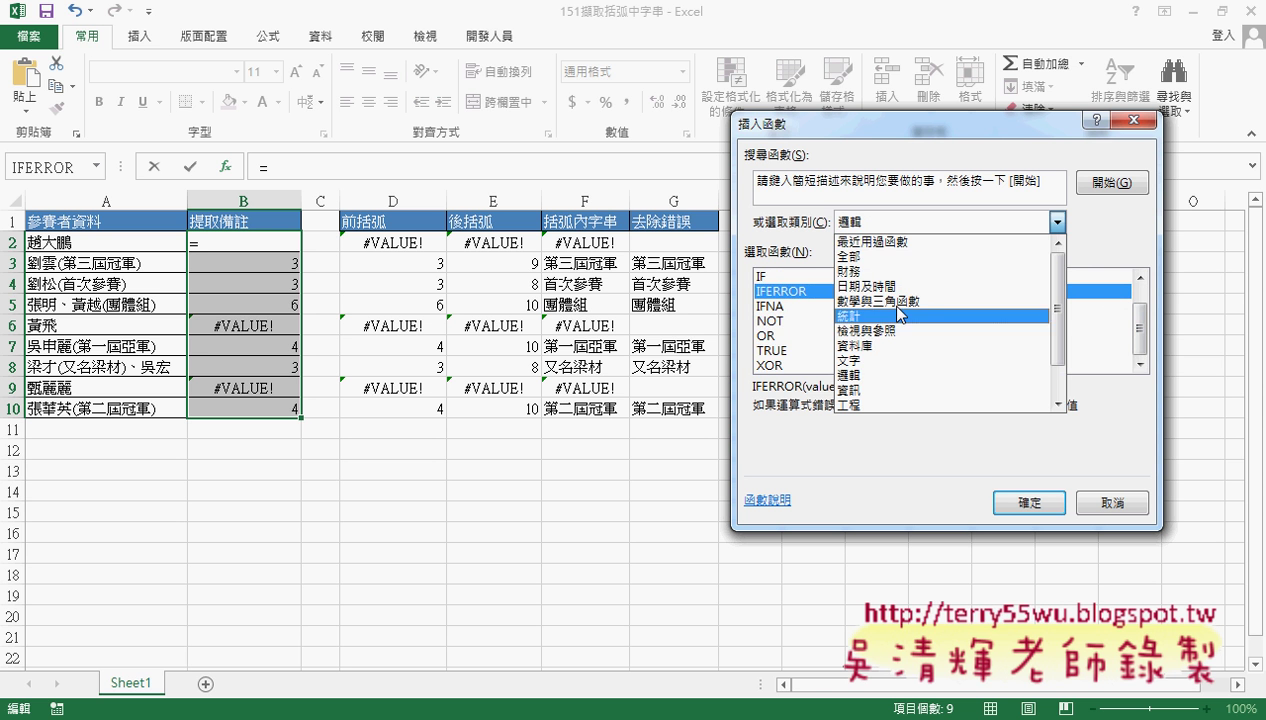
pyautogui.click(888, 360)
pyautogui.moveTo(1140, 282); pyautogui.dragTo(1141, 327)
pyautogui.click(800, 291)
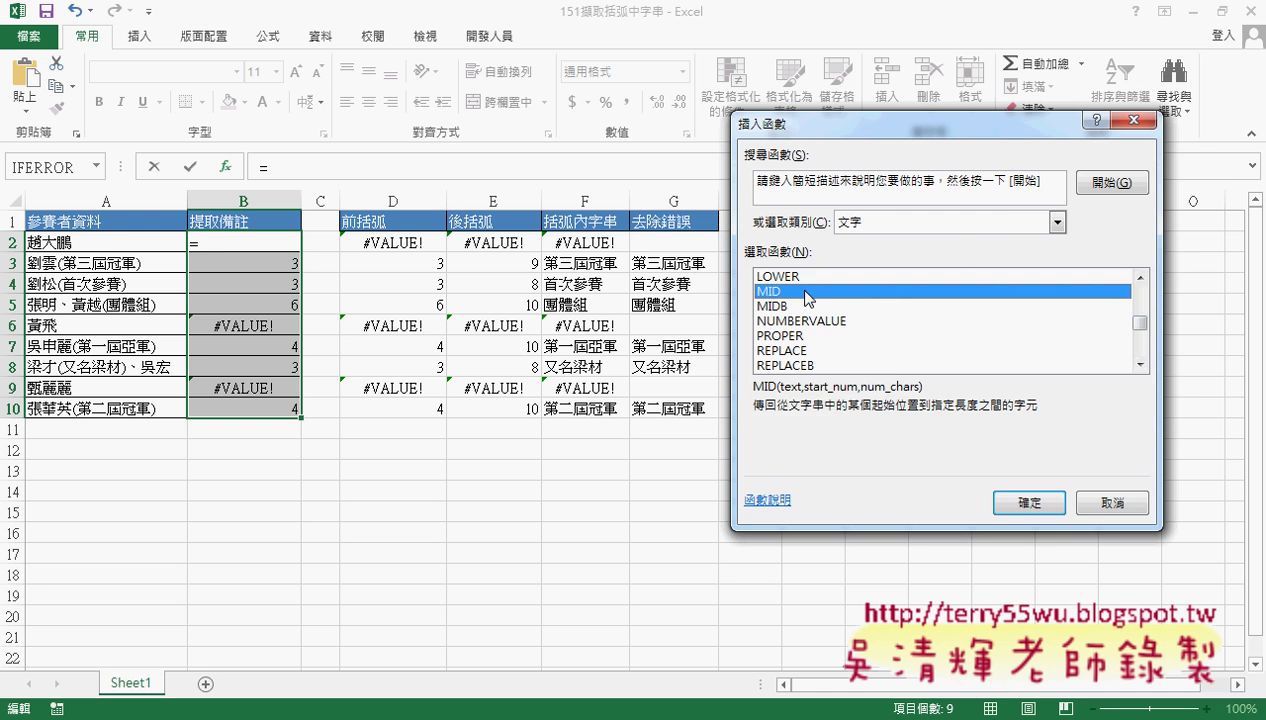
pyautogui.click(1022, 505)
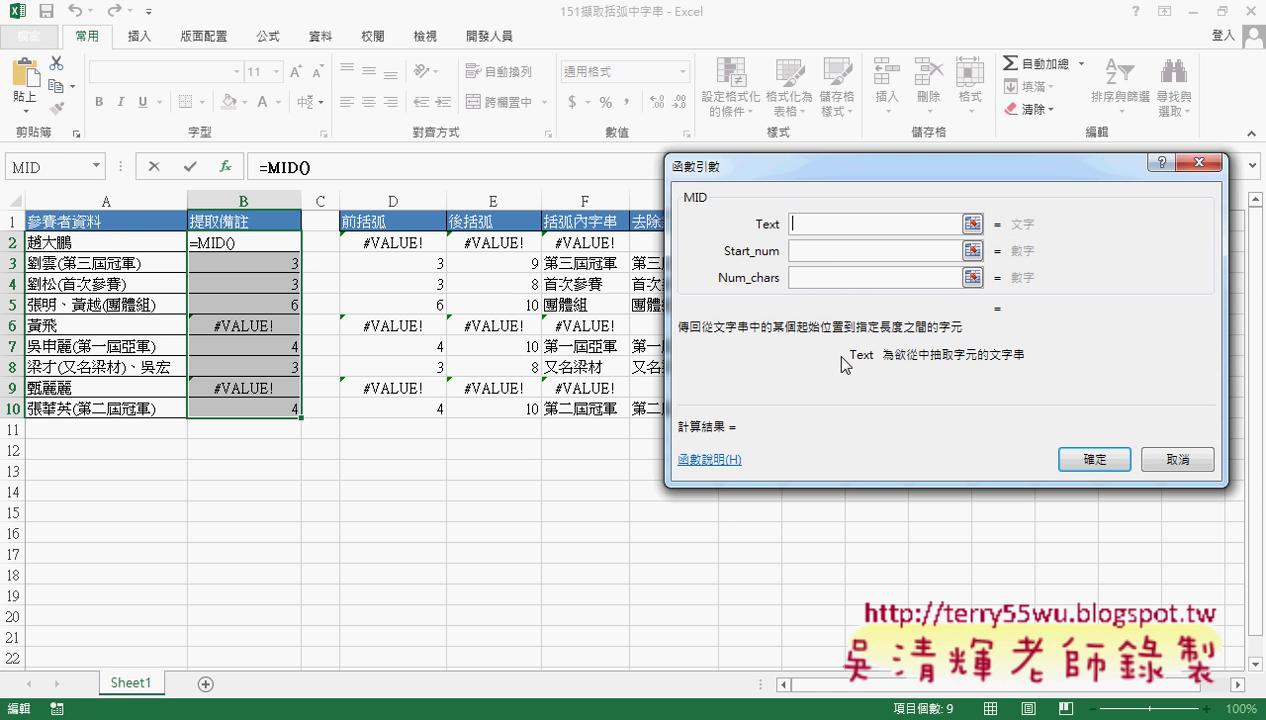
# Step: Set MID's arguments to A2, FIND("(",A2)+1 and FIND(")",A2)-FIND("(",A2)-1, then confirm
pyautogui.click(116, 241)
pyautogui.click(846, 251)
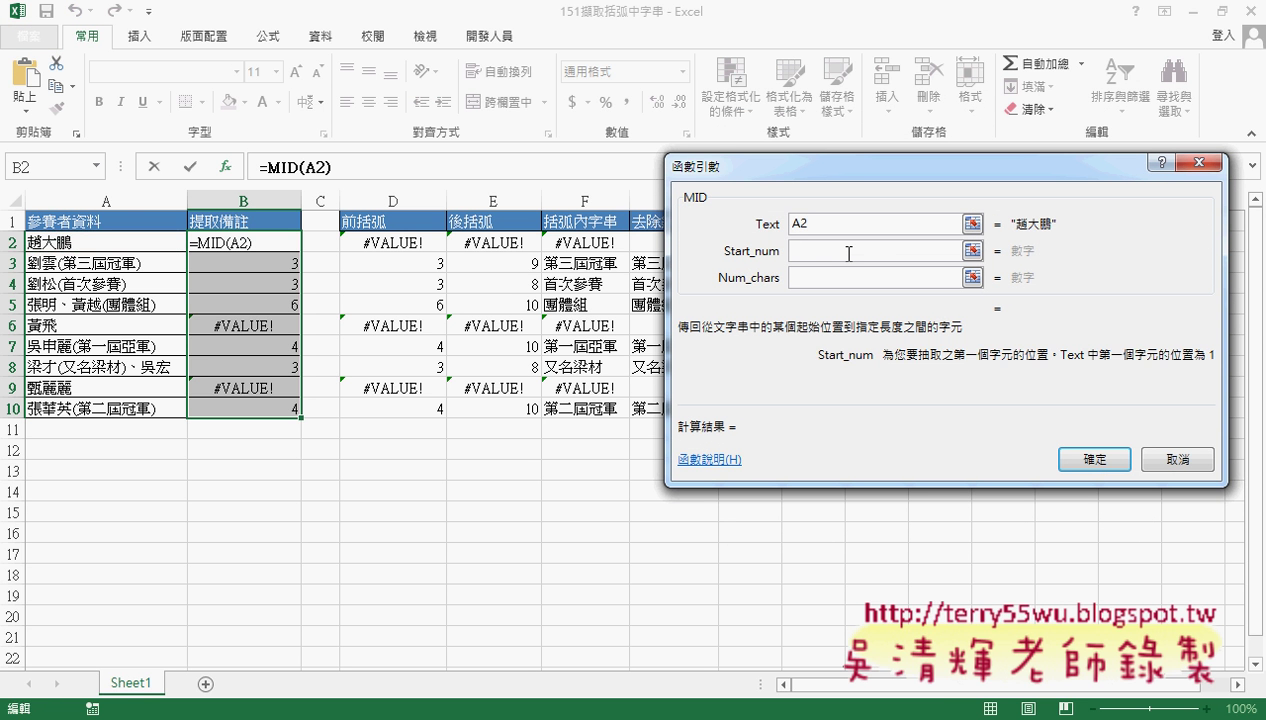
pyautogui.rightClick(847, 255)
pyautogui.click(884, 312)
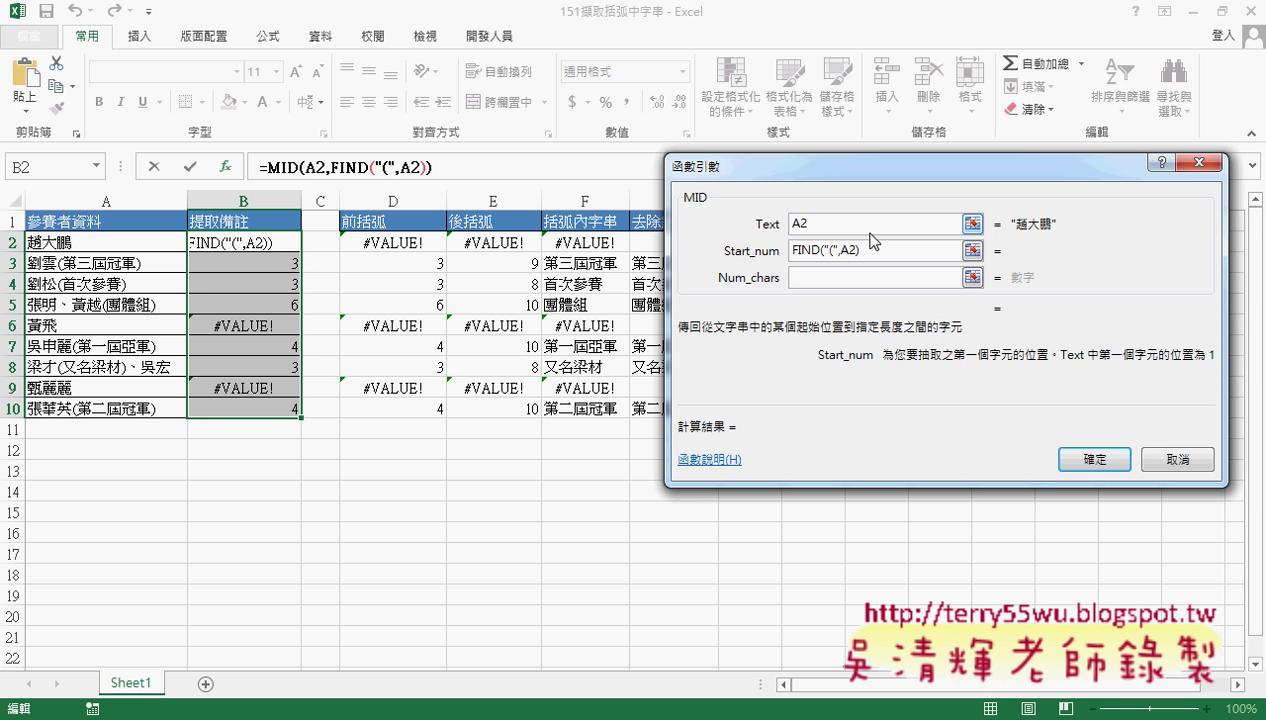
pyautogui.write('+1')
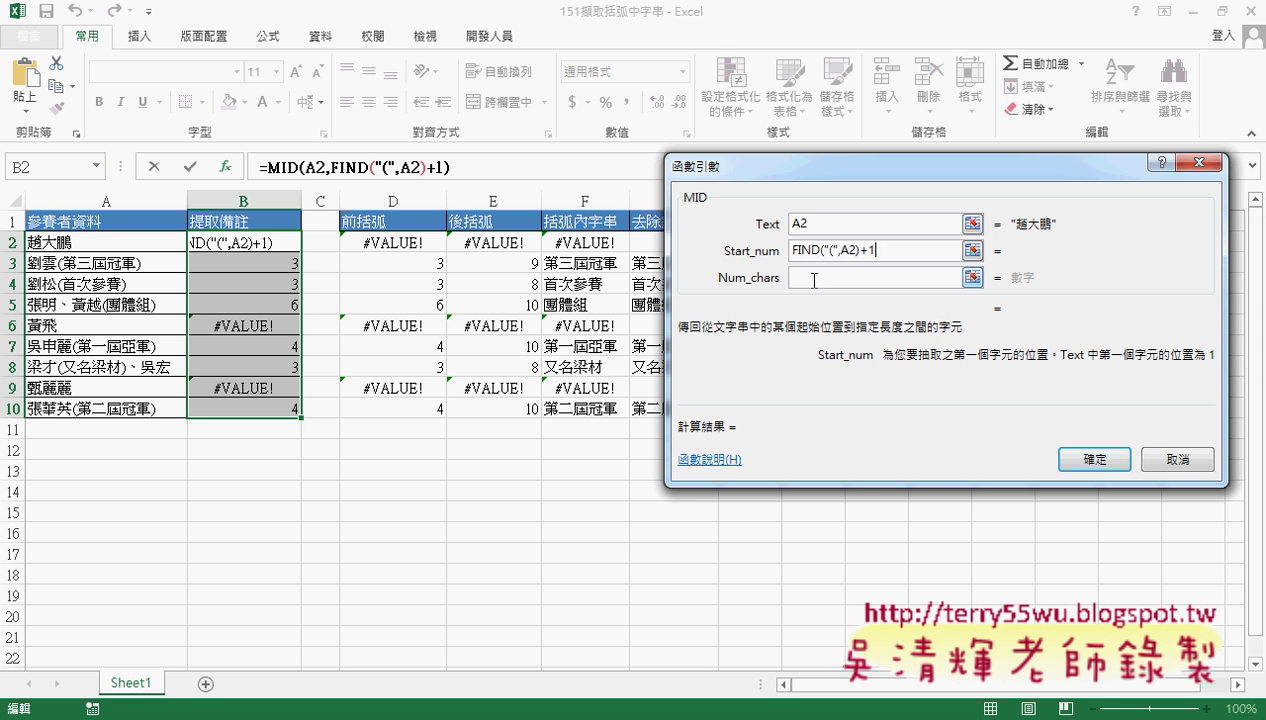
pyautogui.click(806, 280)
pyautogui.rightClick(818, 280)
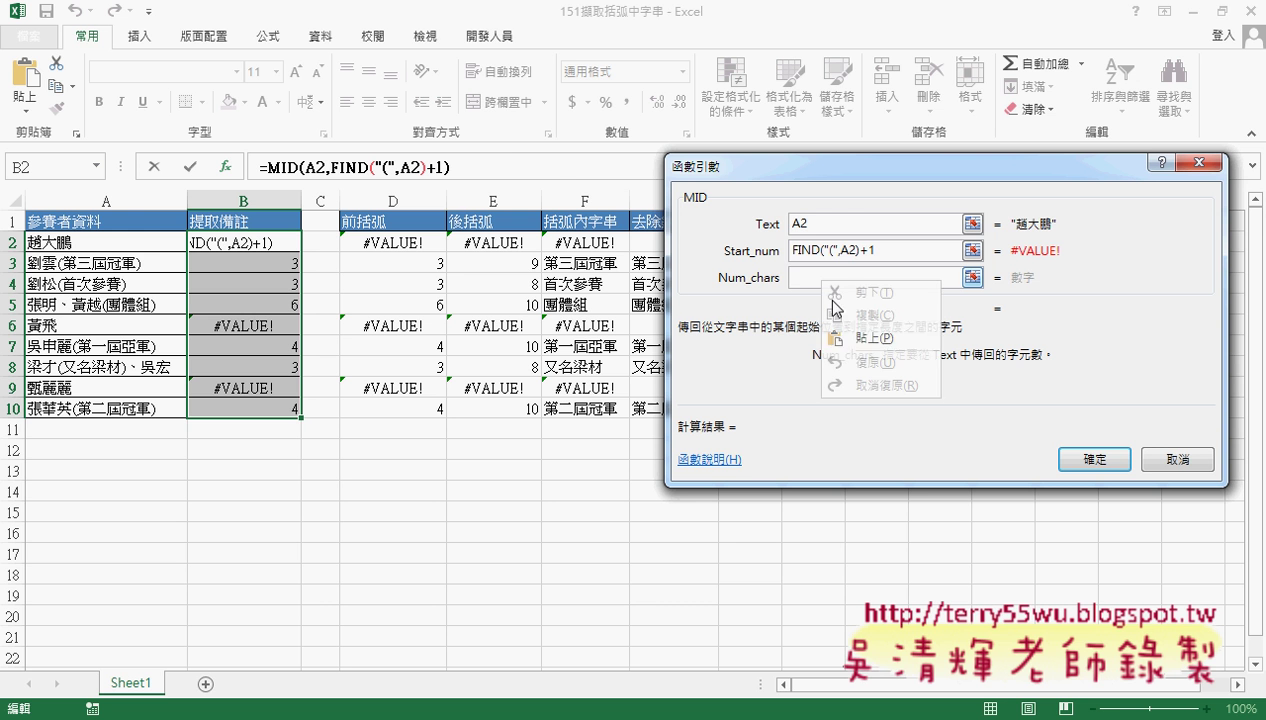
pyautogui.click(866, 340)
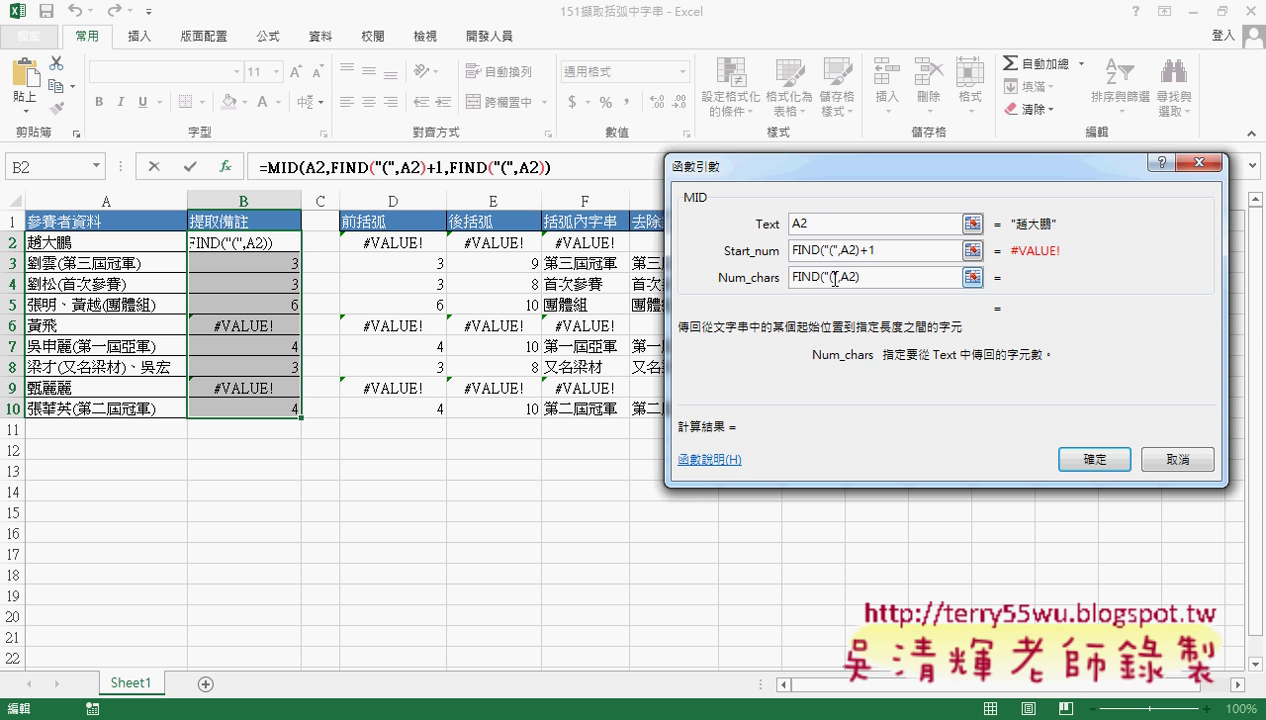
pyautogui.press('BackSpace')
pyautogui.write(')')
pyautogui.write('-')
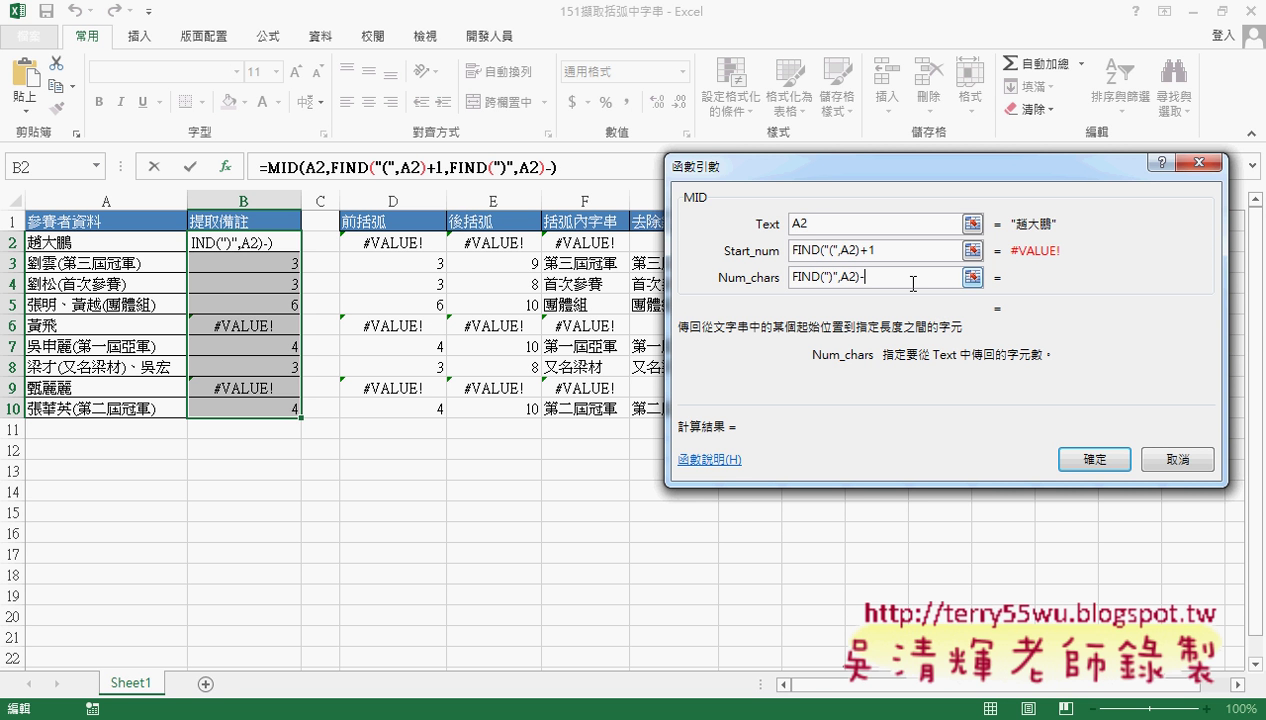
pyautogui.write('FIND("(",A2)')
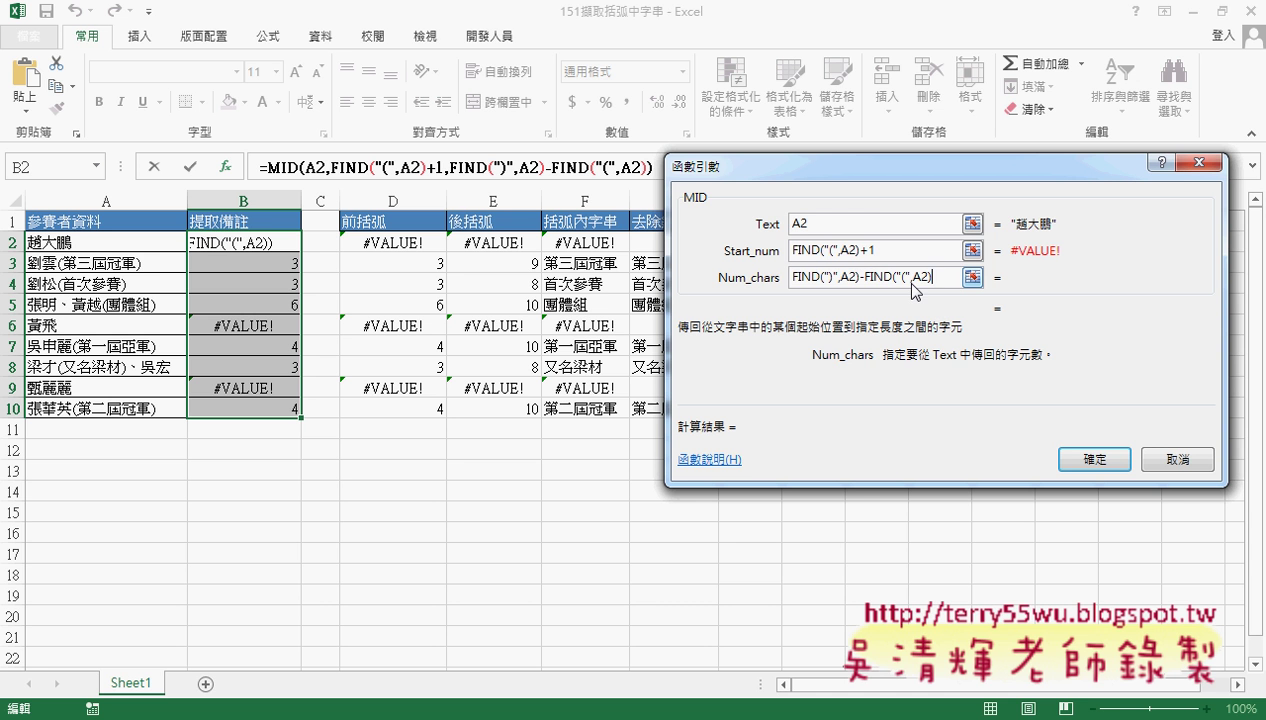
pyautogui.write('-1')
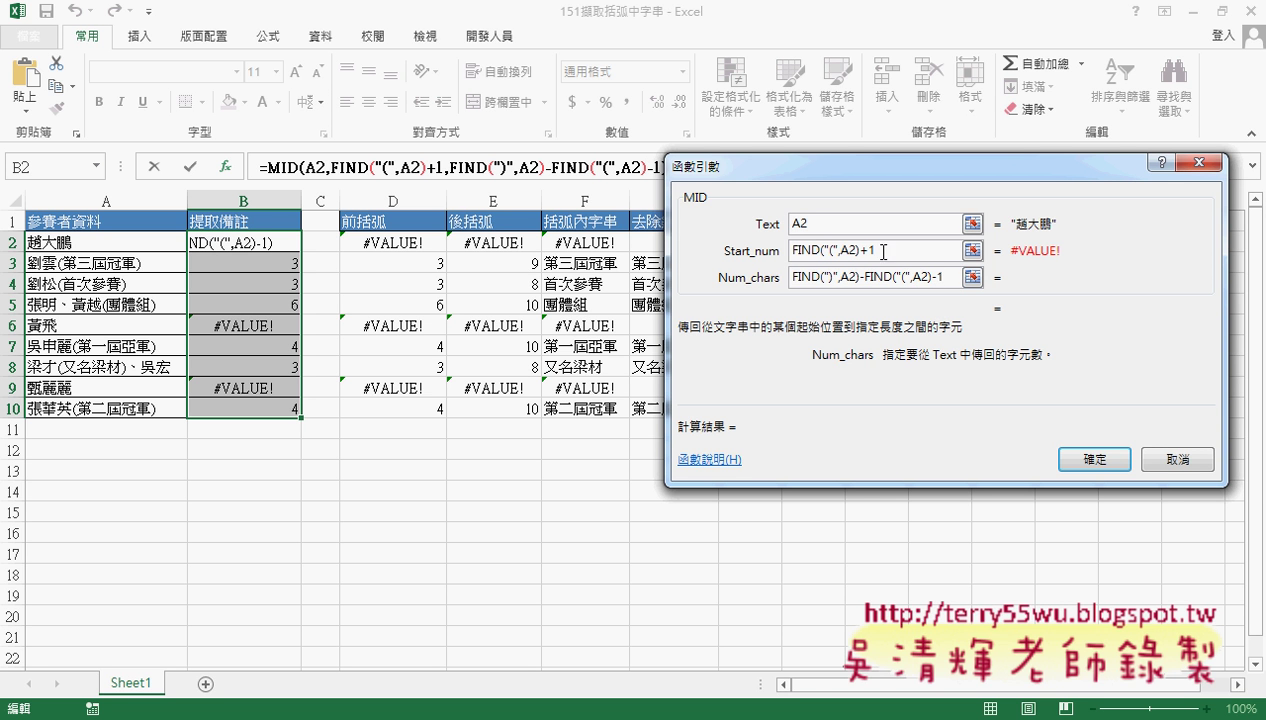
pyautogui.click(877, 230)
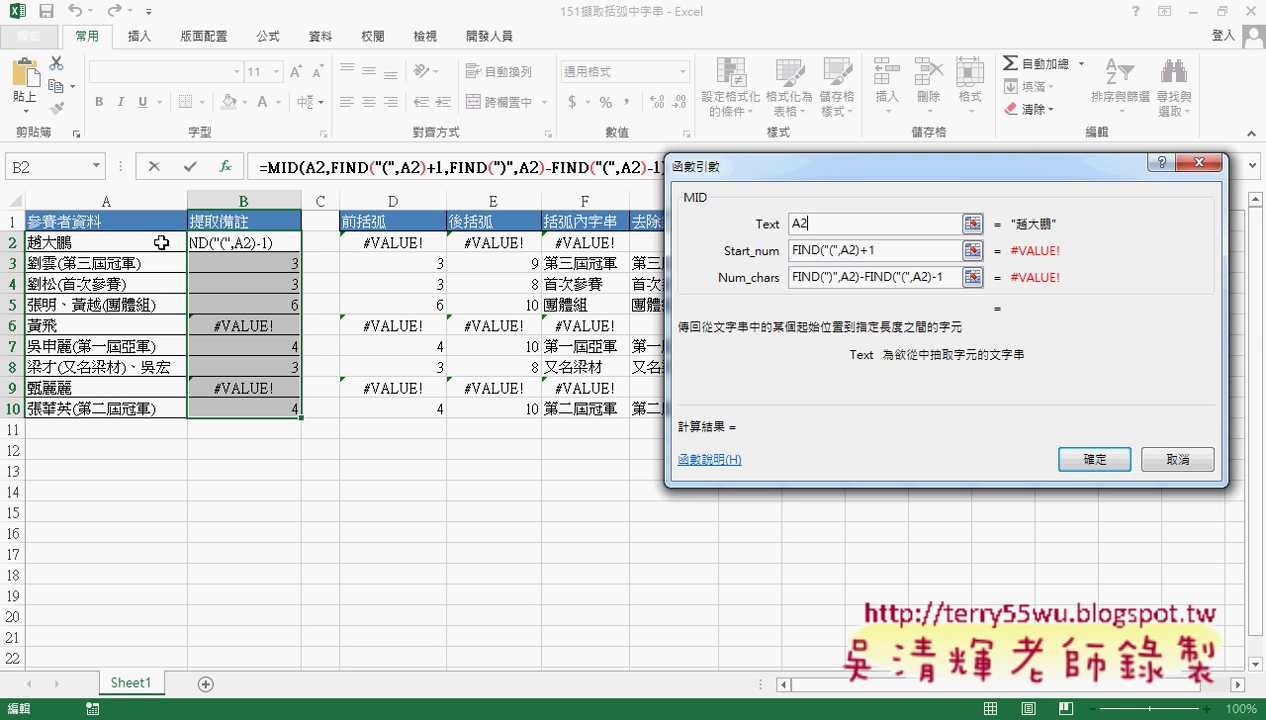
pyautogui.click(1095, 459)
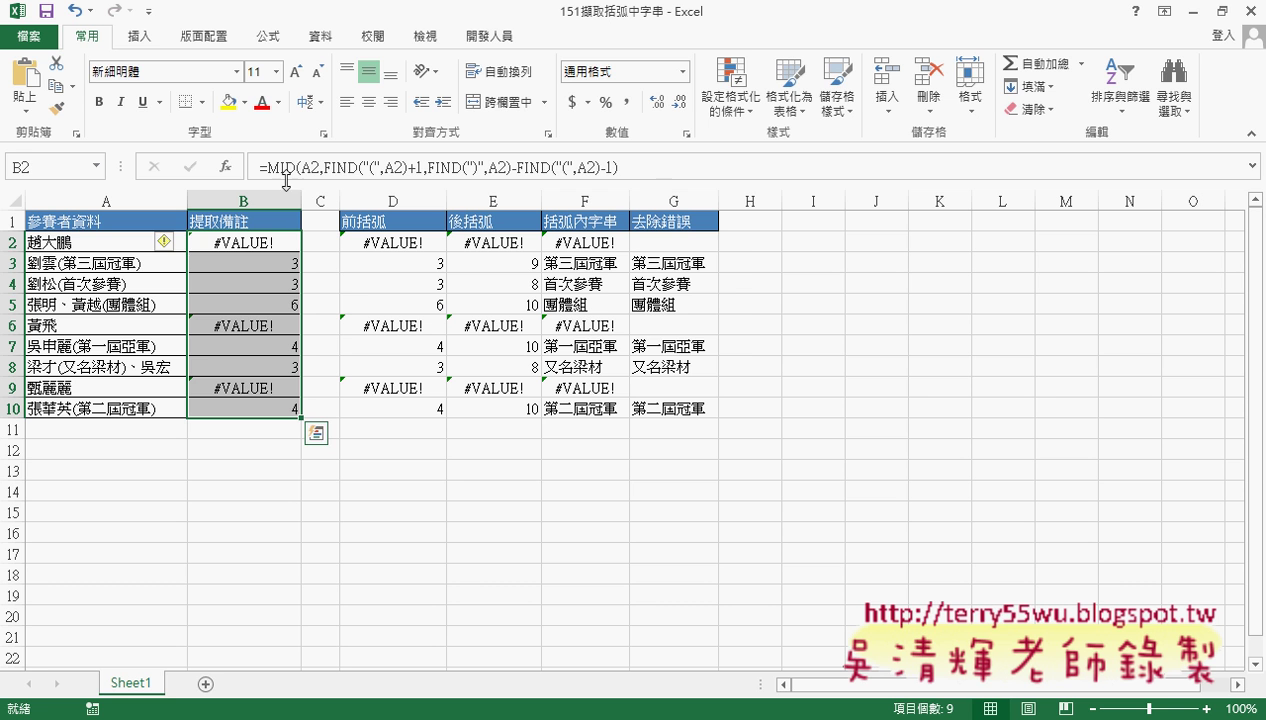
pyautogui.click(273, 172)
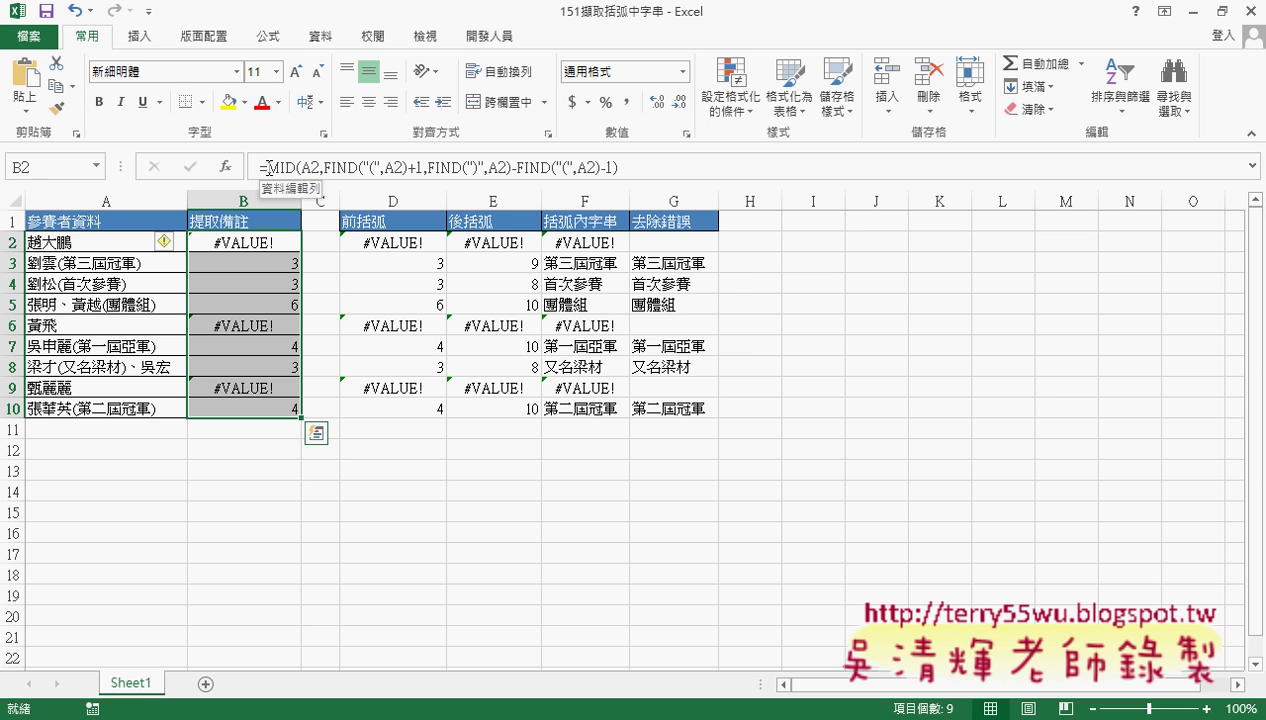
# Step: Cut the MID formula from B2 and choose IFERROR from the logical functions
pyautogui.rightClick(577, 175)
pyautogui.click(607, 184)
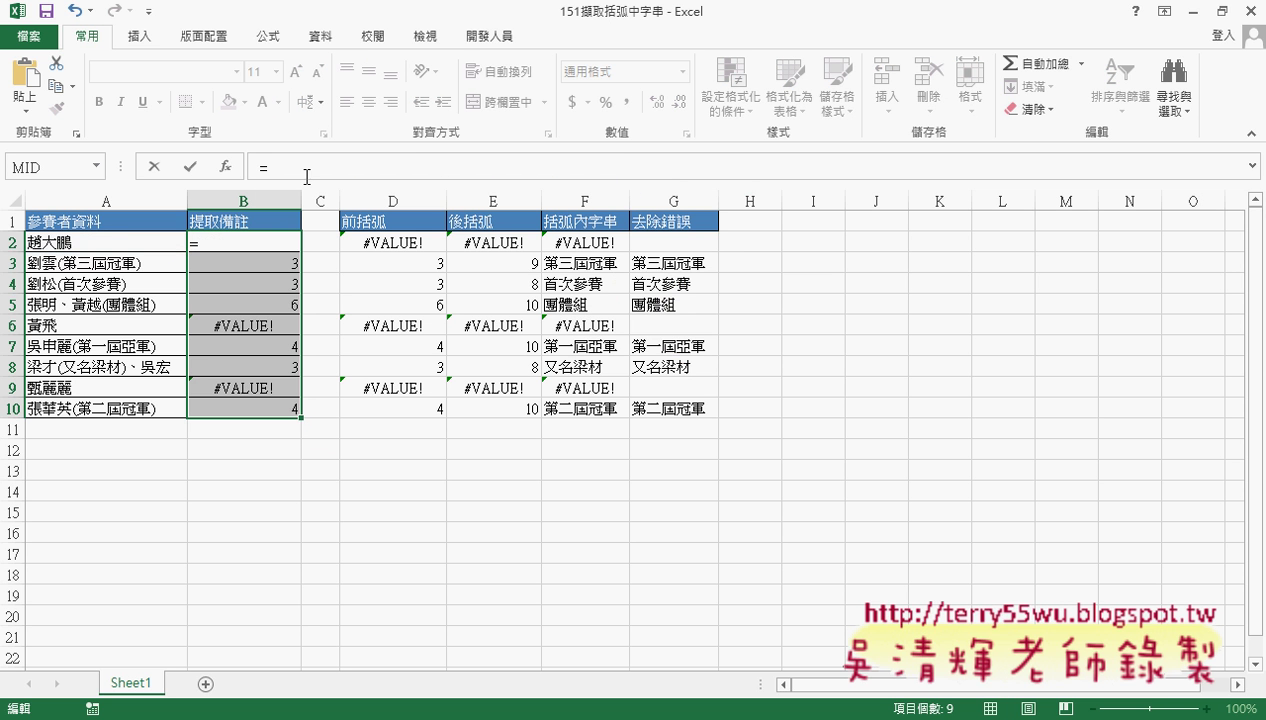
pyautogui.click(228, 166)
pyautogui.click(1057, 222)
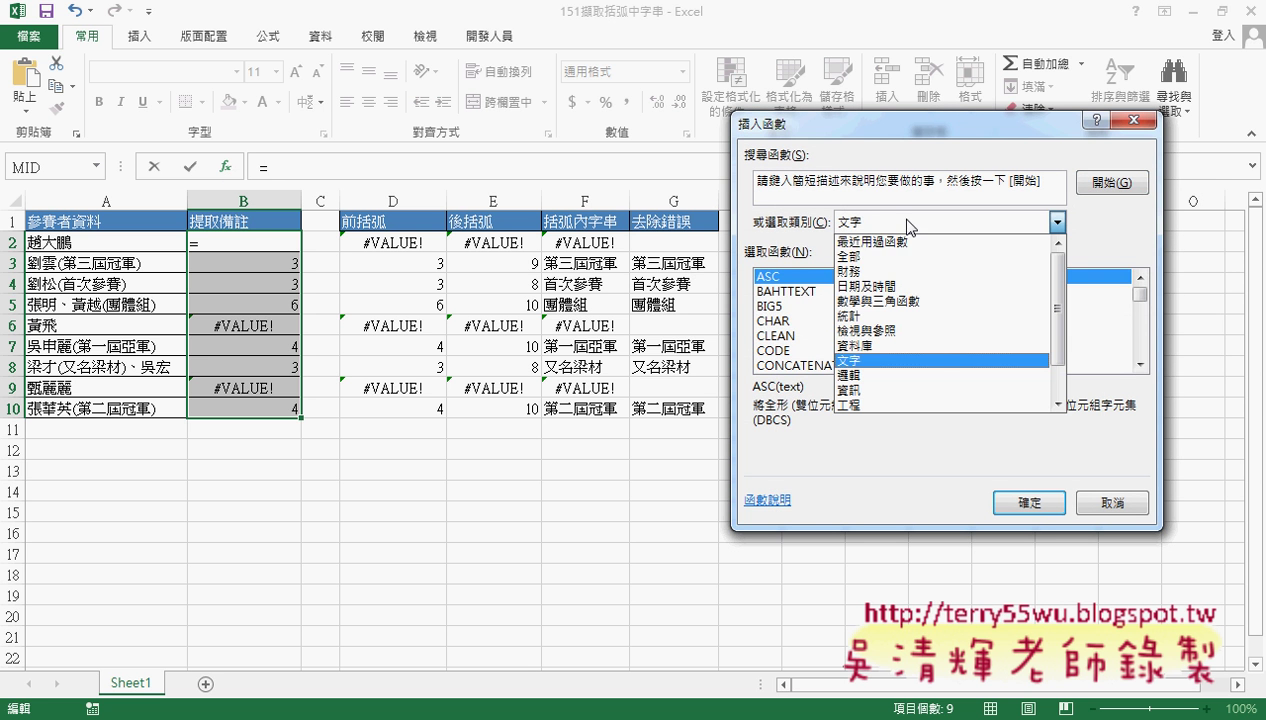
pyautogui.click(900, 375)
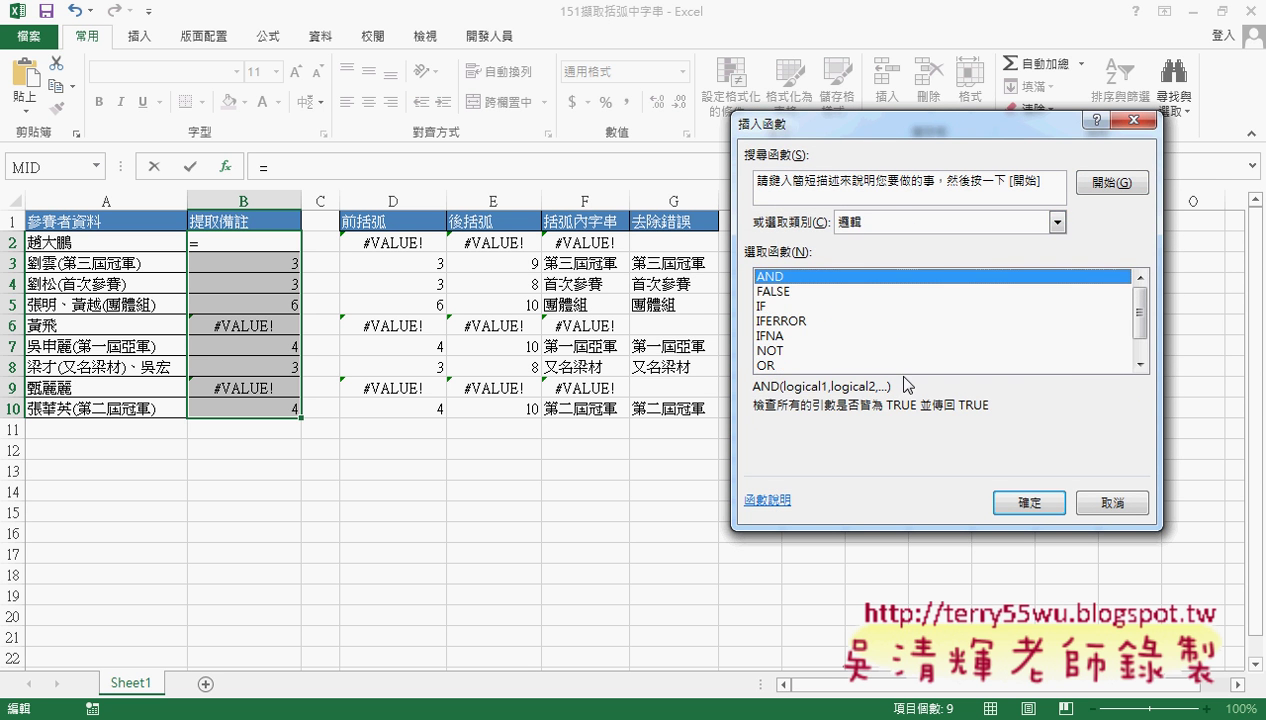
pyautogui.doubleClick(778, 320)
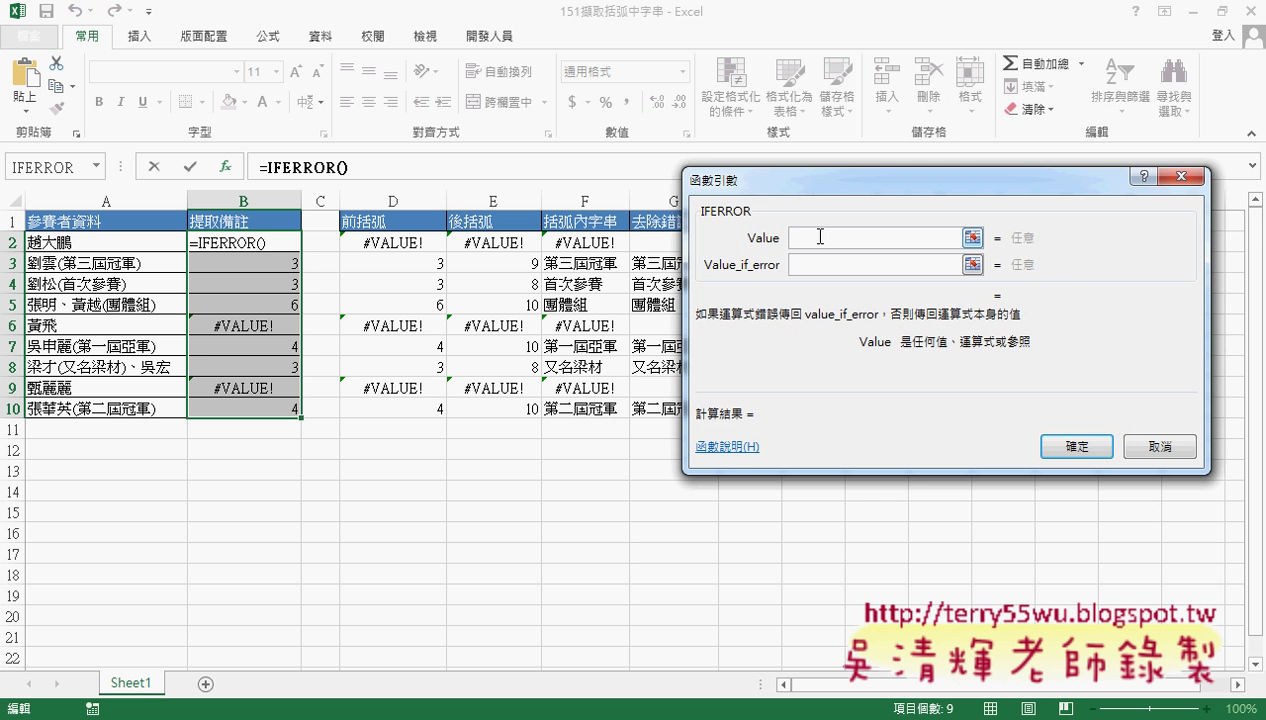
# Step: Give IFERROR the MID formula as Value and "" as fallback, then fill to B10
pyautogui.rightClick(815, 236)
pyautogui.click(848, 295)
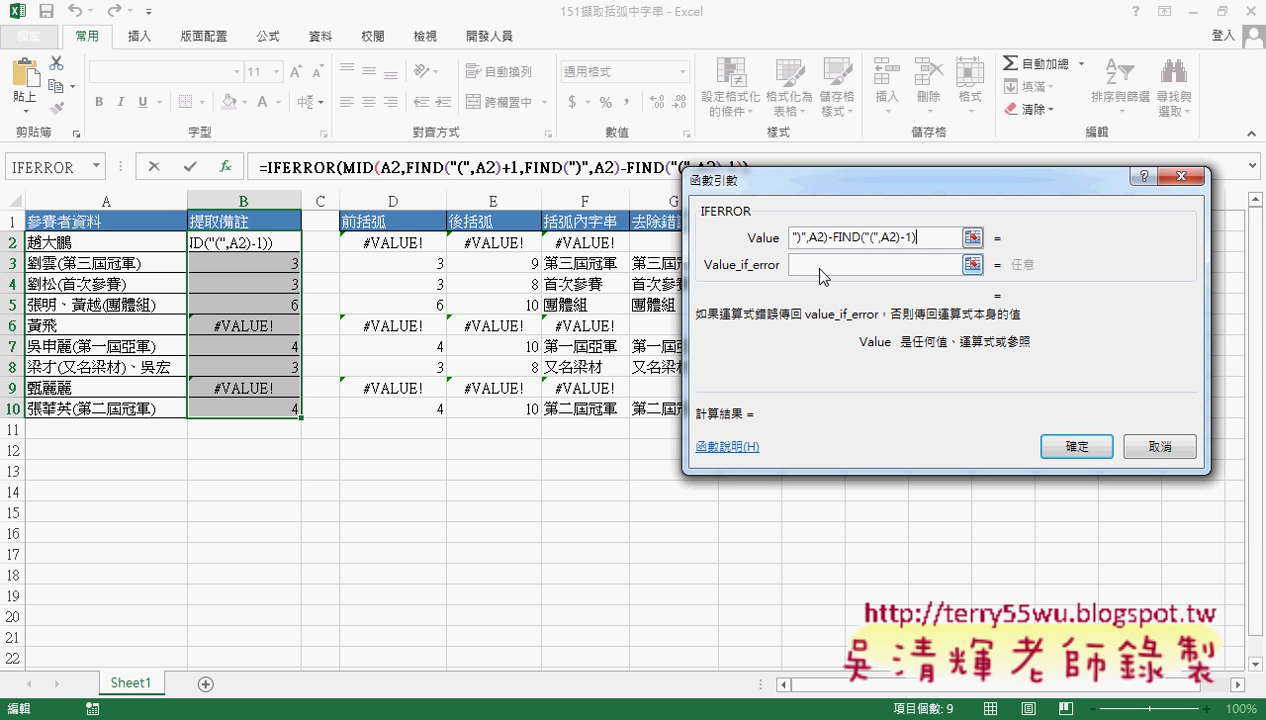
pyautogui.click(820, 265)
pyautogui.write('""')
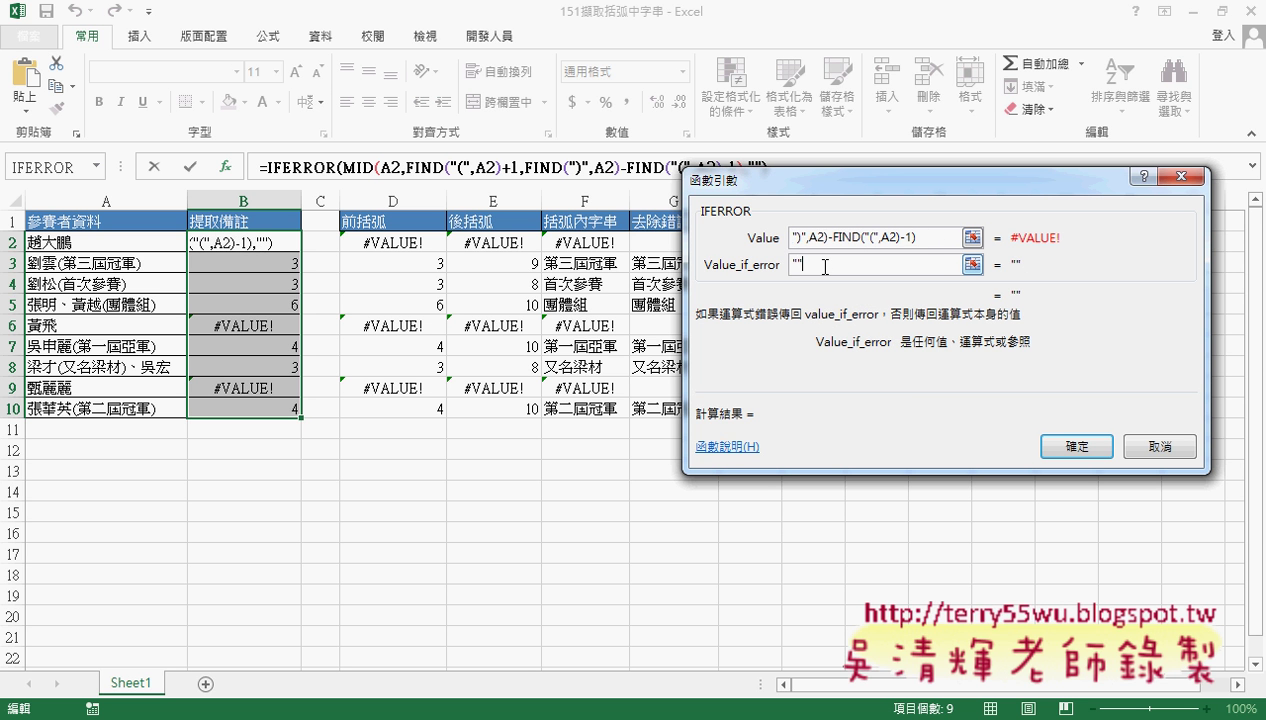
pyautogui.click(1077, 446)
pyautogui.click(271, 242)
pyautogui.moveTo(300, 252); pyautogui.dragTo(291, 414)
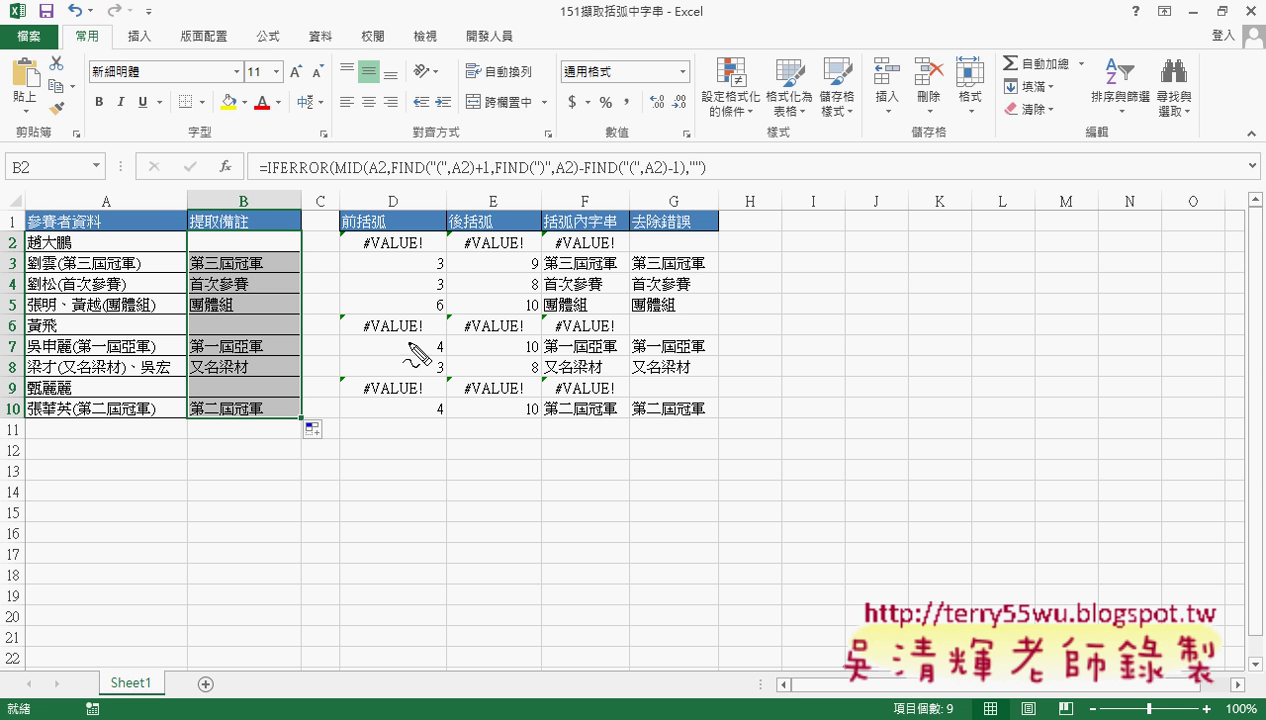
pyautogui.moveTo(705, 205)
pyautogui.mouseDown()
pyautogui.moveTo(737, 172)
pyautogui.moveTo(688, 184)
pyautogui.mouseUp()
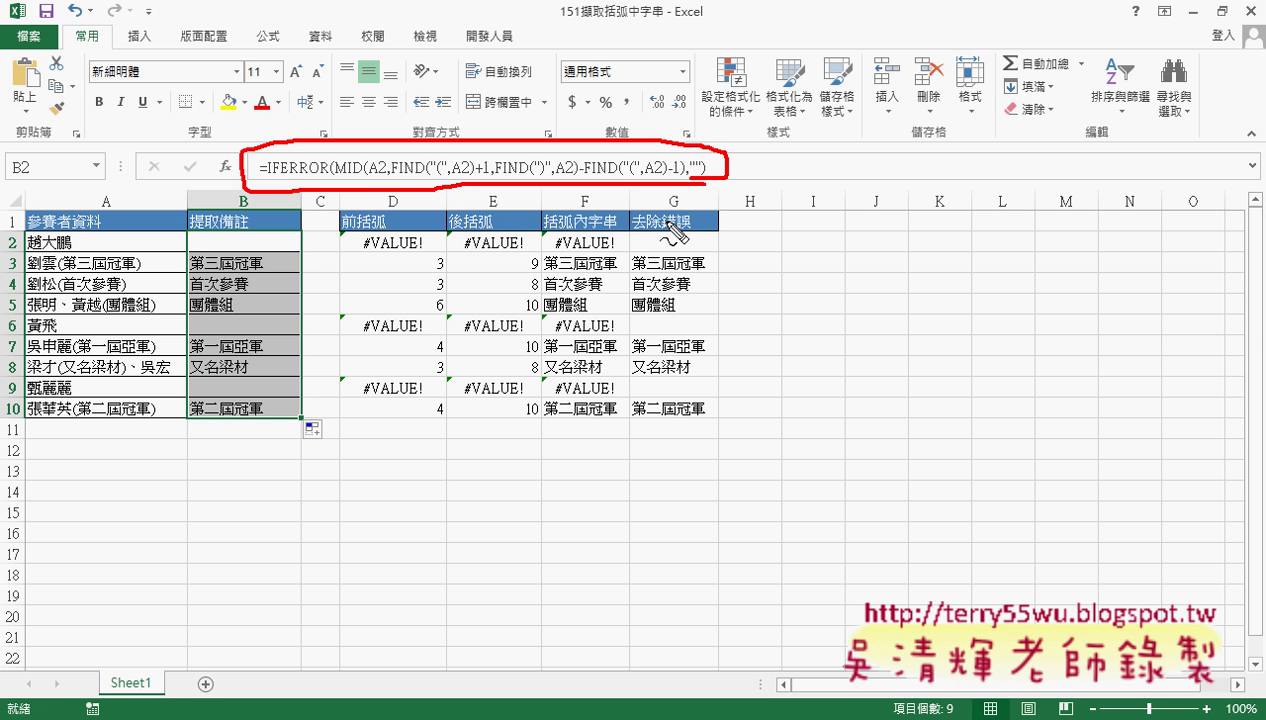
pyautogui.moveTo(720, 226); pyautogui.dragTo(757, 175)
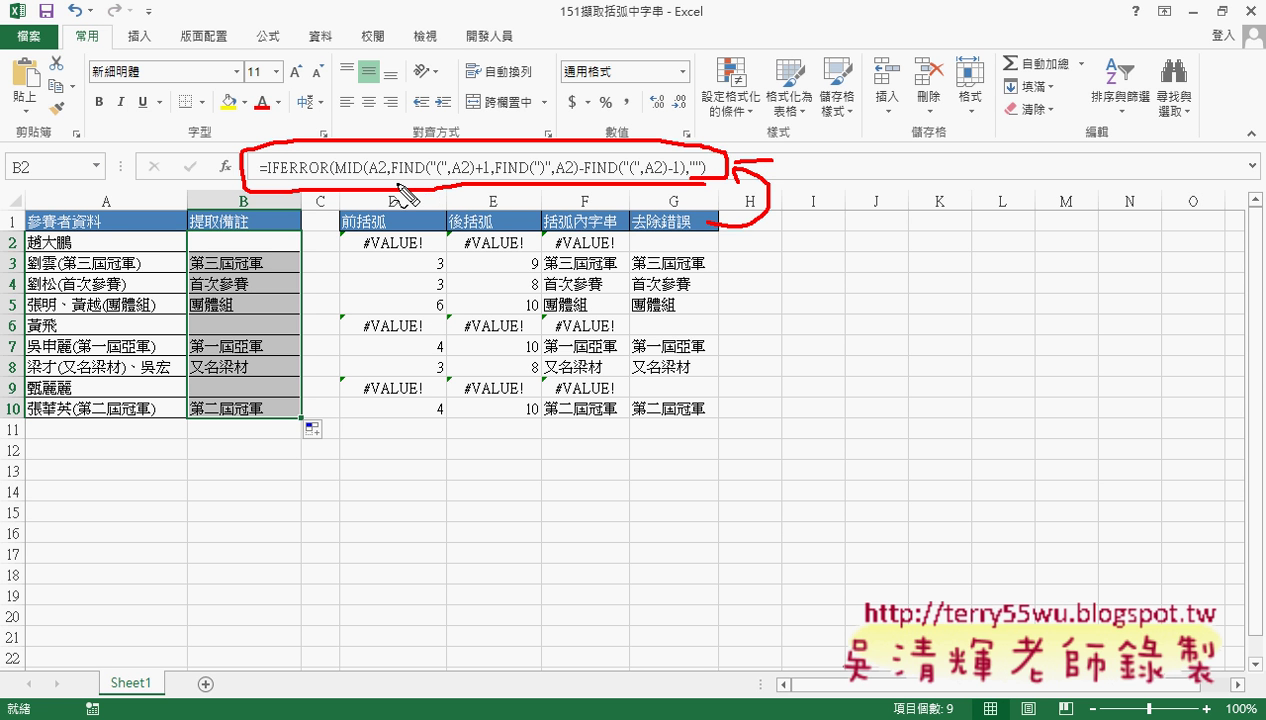
pyautogui.moveTo(394, 178); pyautogui.dragTo(468, 180)
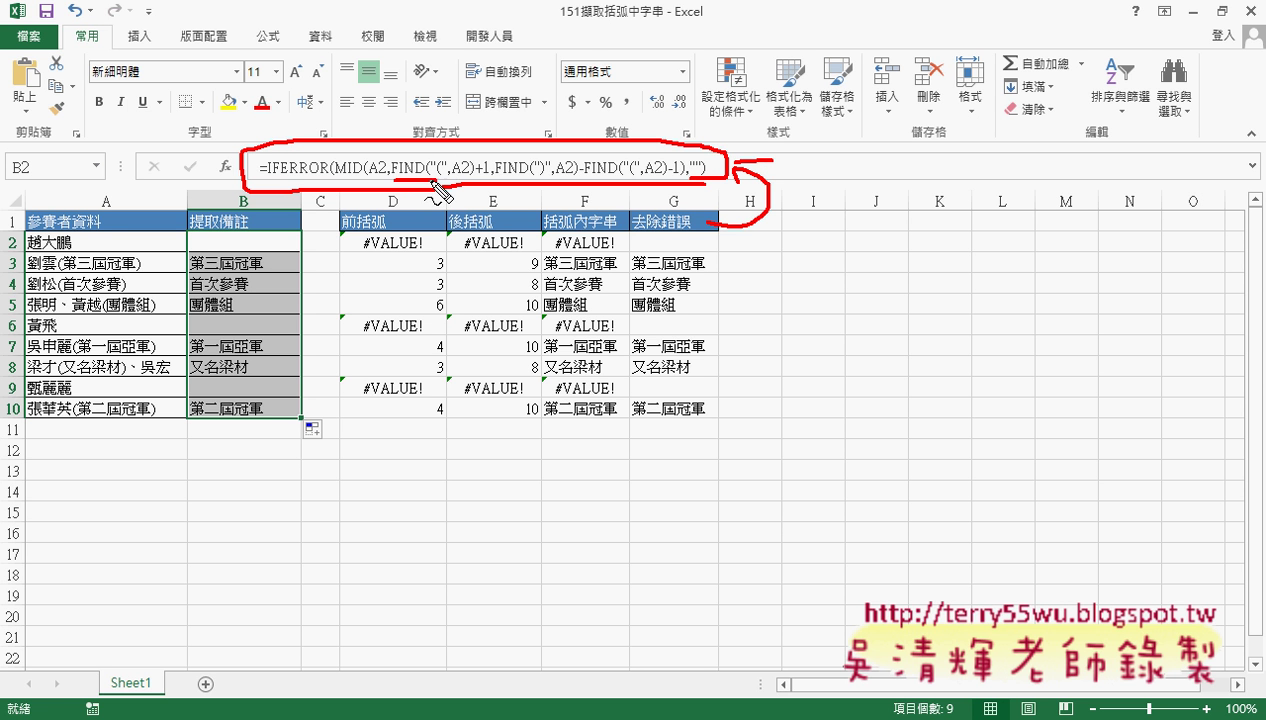
pyautogui.moveTo(432, 86)
pyautogui.mouseDown()
pyautogui.moveTo(432, 126)
pyautogui.moveTo(442, 114)
pyautogui.mouseUp()
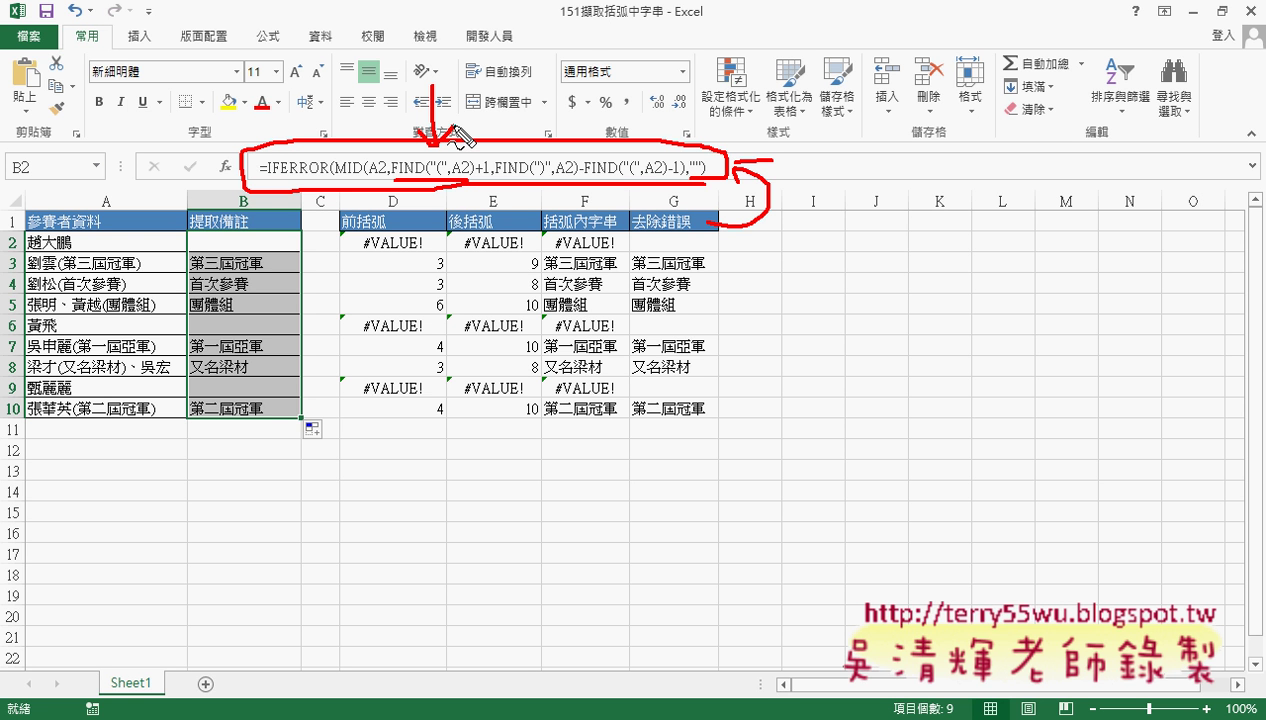
pyautogui.moveTo(264, 181); pyautogui.dragTo(332, 181)
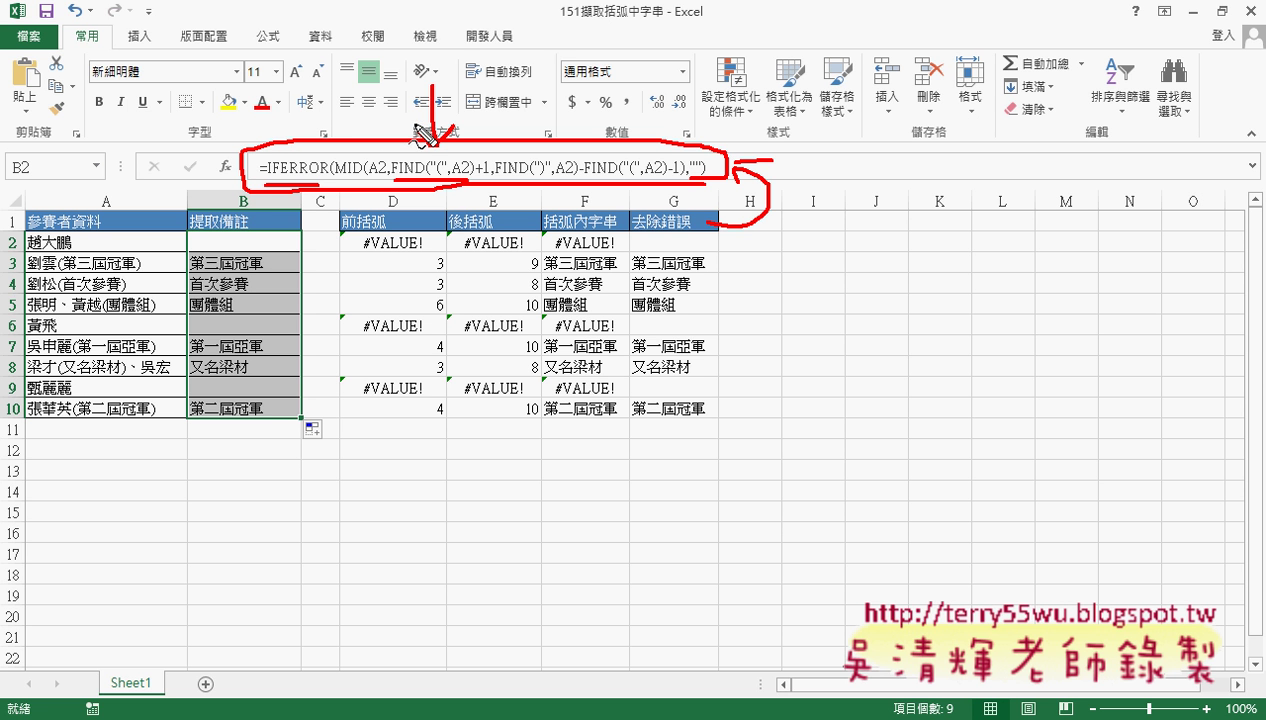
pyautogui.moveTo(564, 29); pyautogui.dragTo(660, 28)
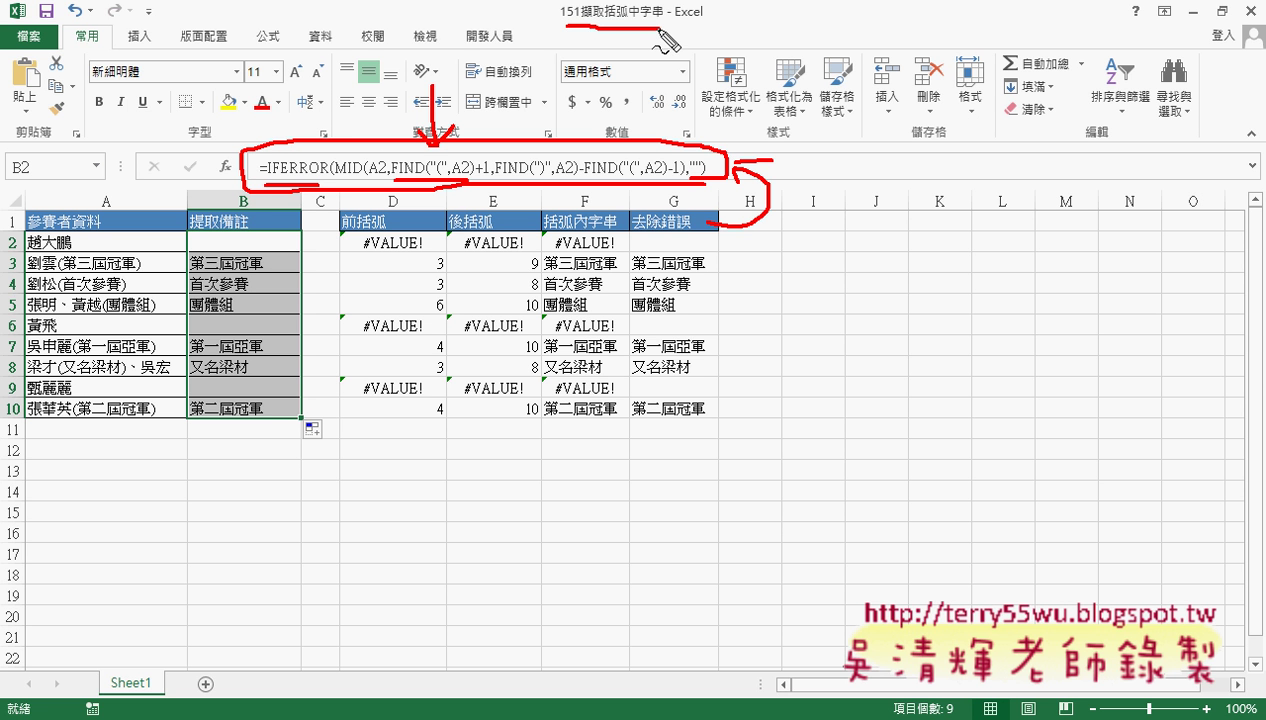
pyautogui.moveTo(138, 652); pyautogui.dragTo(128, 650)
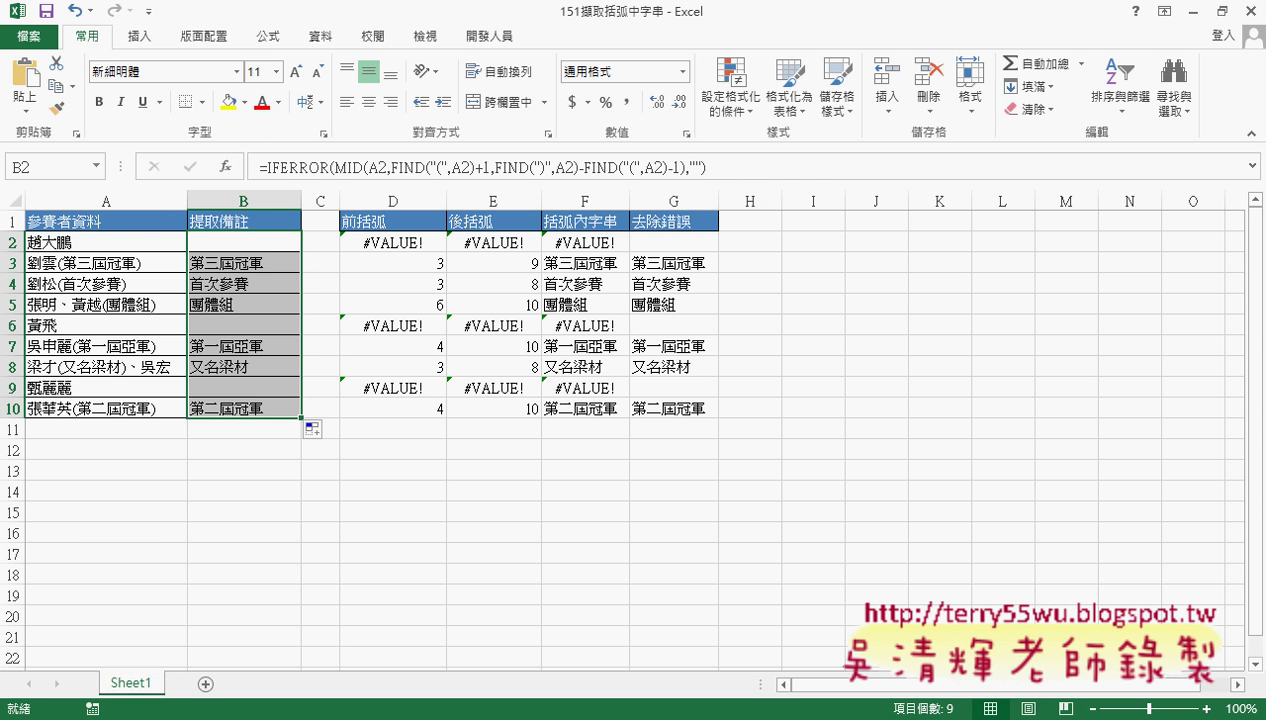
# Step: In Google Drive, open _雲端白板畫面(2016) > 01_文字與資料函數 and select 151擷取括弧內字串
pyautogui.hotkey('alt', 'Tab')
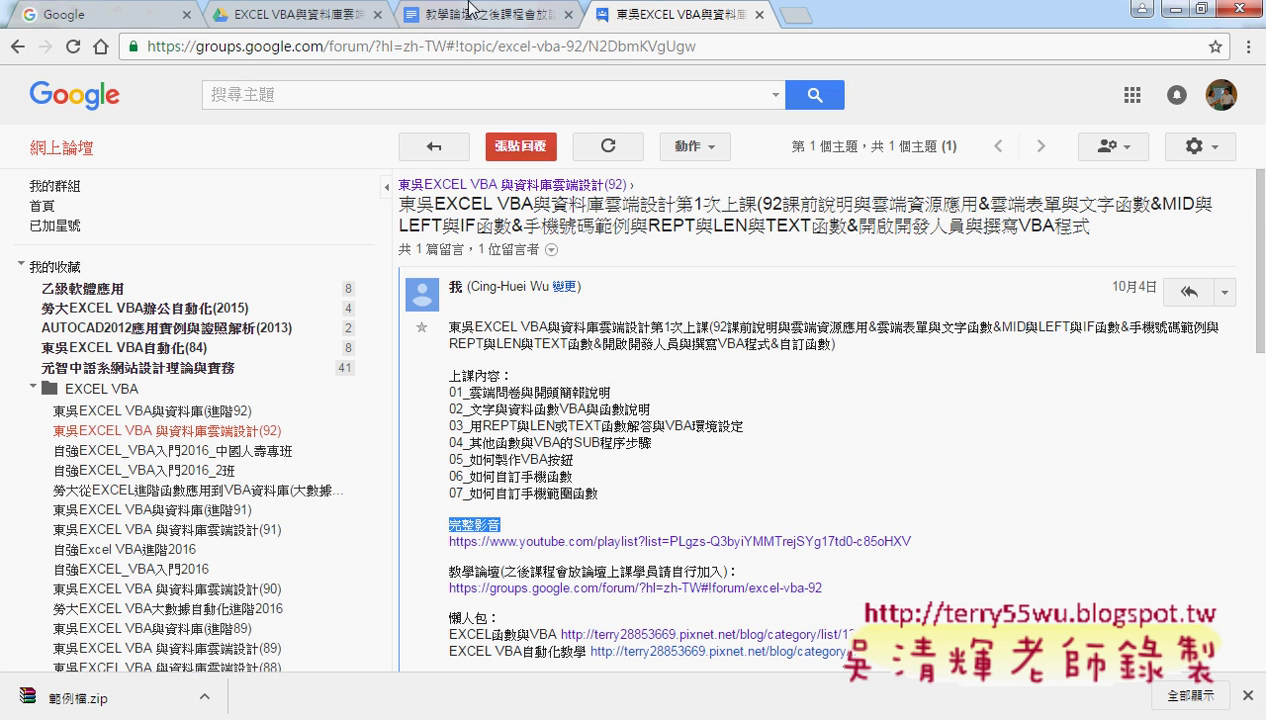
pyautogui.click(330, 15)
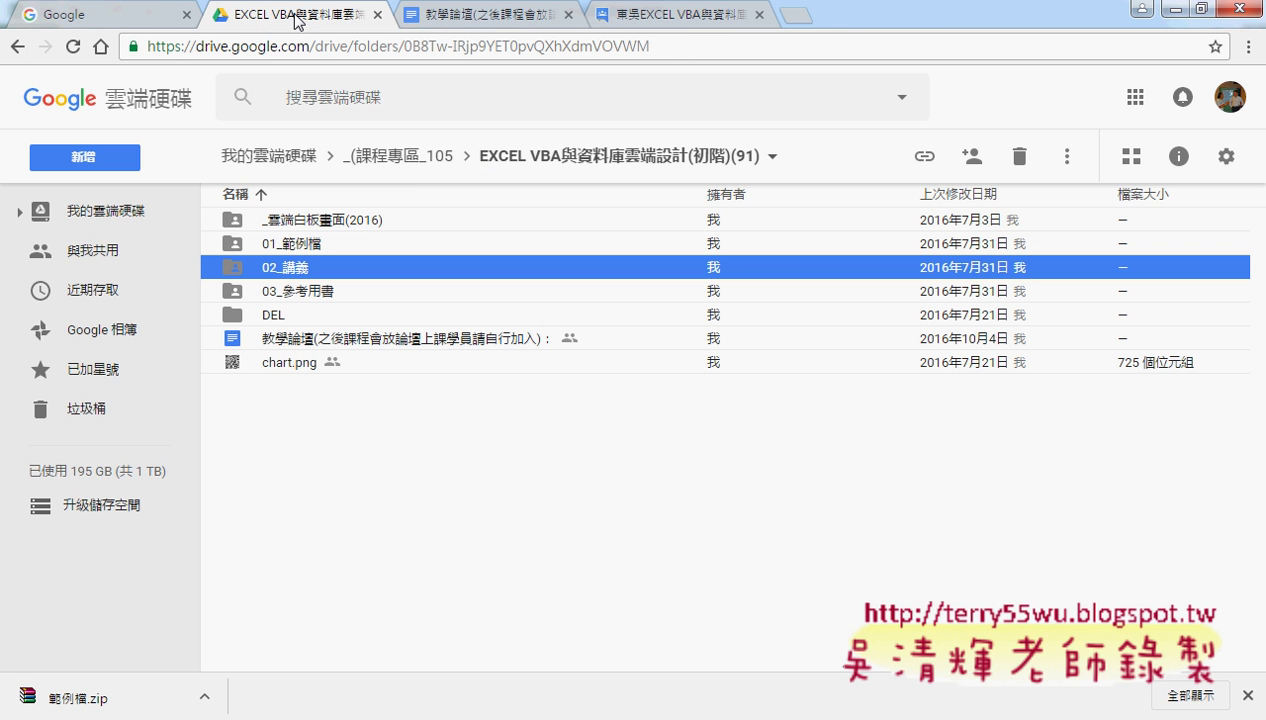
pyautogui.doubleClick(355, 221)
pyautogui.doubleClick(343, 222)
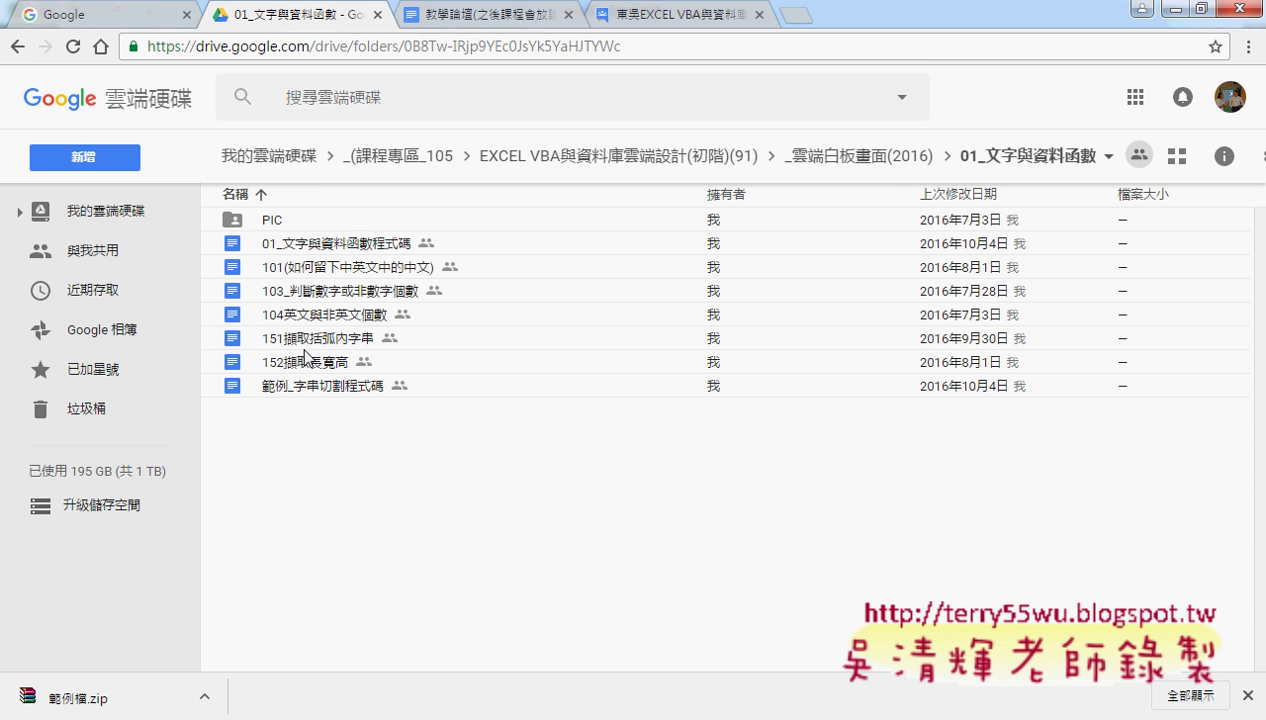
pyautogui.click(308, 340)
# Step: Open the 151擷取括弧內字串 document and scroll to its FIND, MID and IFERROR formula summary
pyautogui.doubleClick(362, 346)
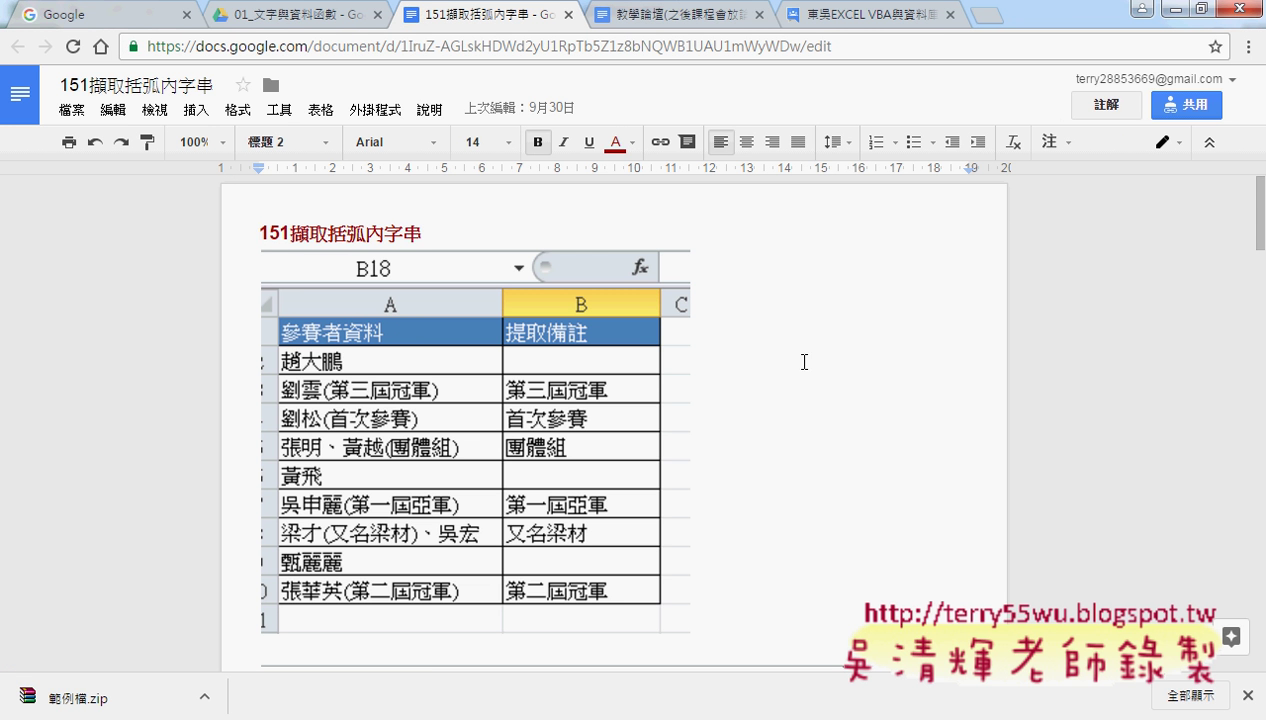
pyautogui.scroll(-1, 800, 365)
pyautogui.scroll(-2, 811, 375)
pyautogui.scroll(-2, 811, 375)
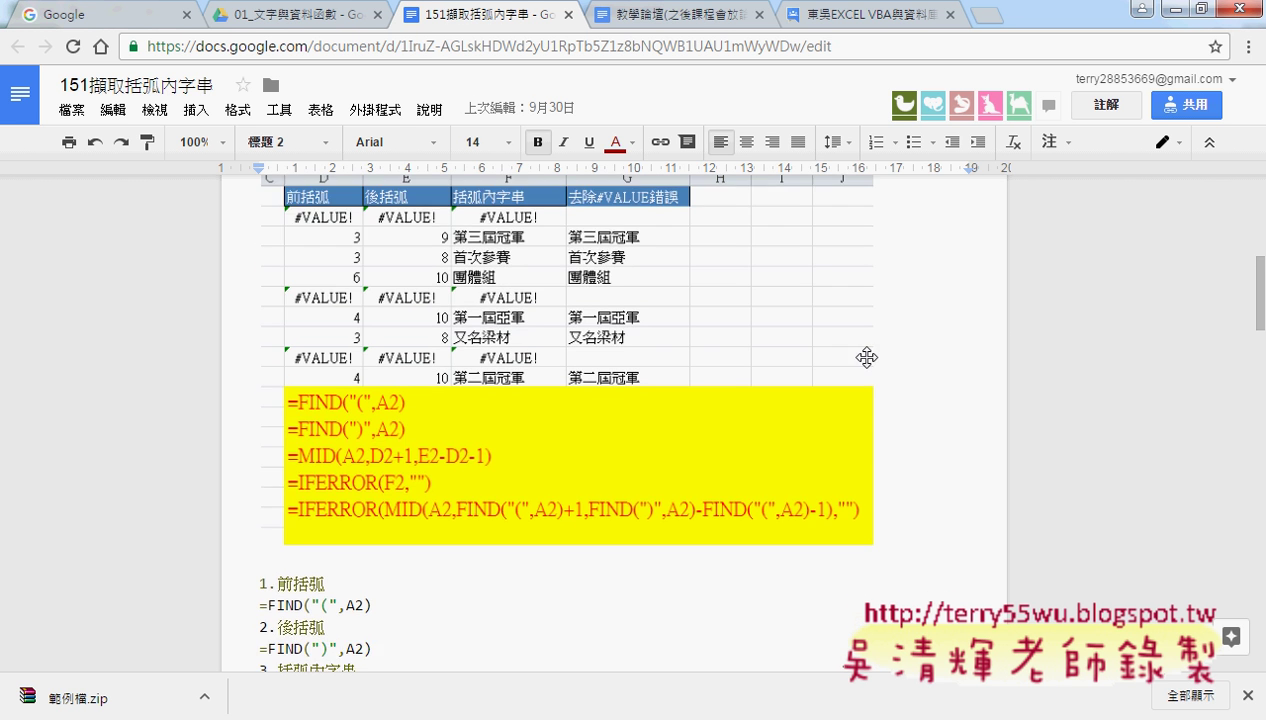
pyautogui.scroll(-1, 860, 355)
pyautogui.scroll(-1, 875, 350)
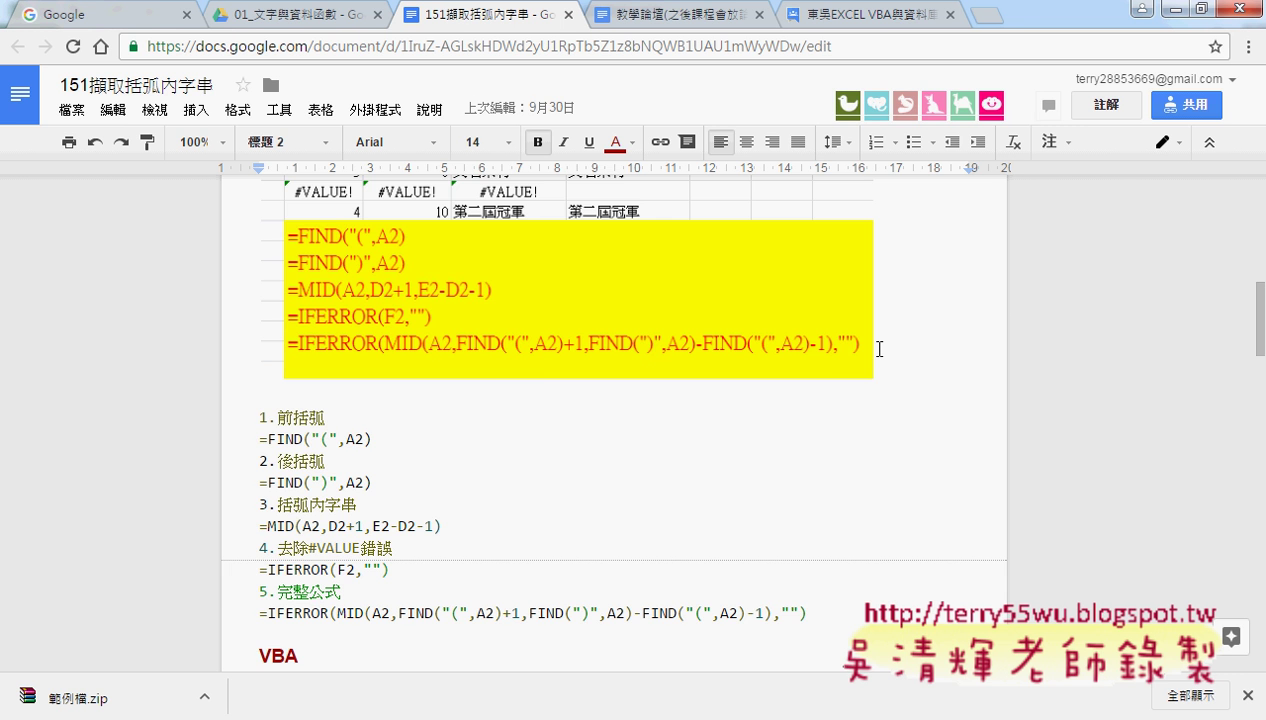
pyautogui.scroll(1, 872, 400)
pyautogui.scroll(2, 872, 400)
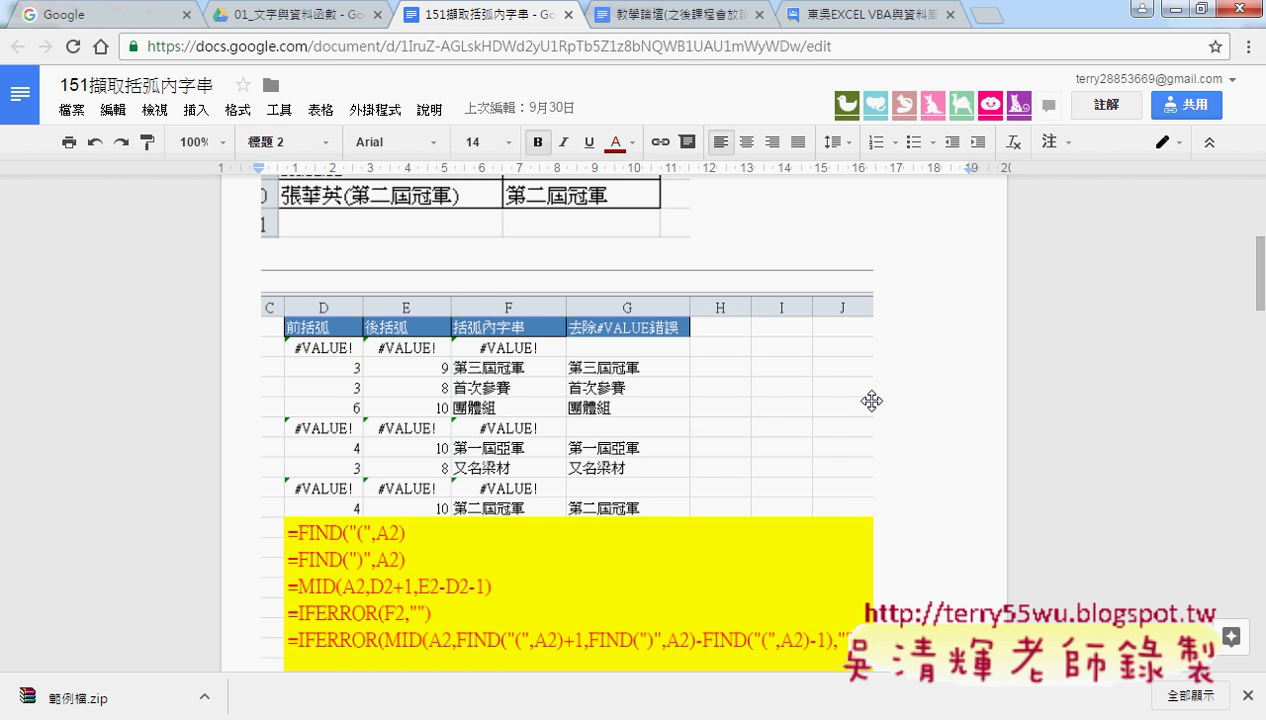